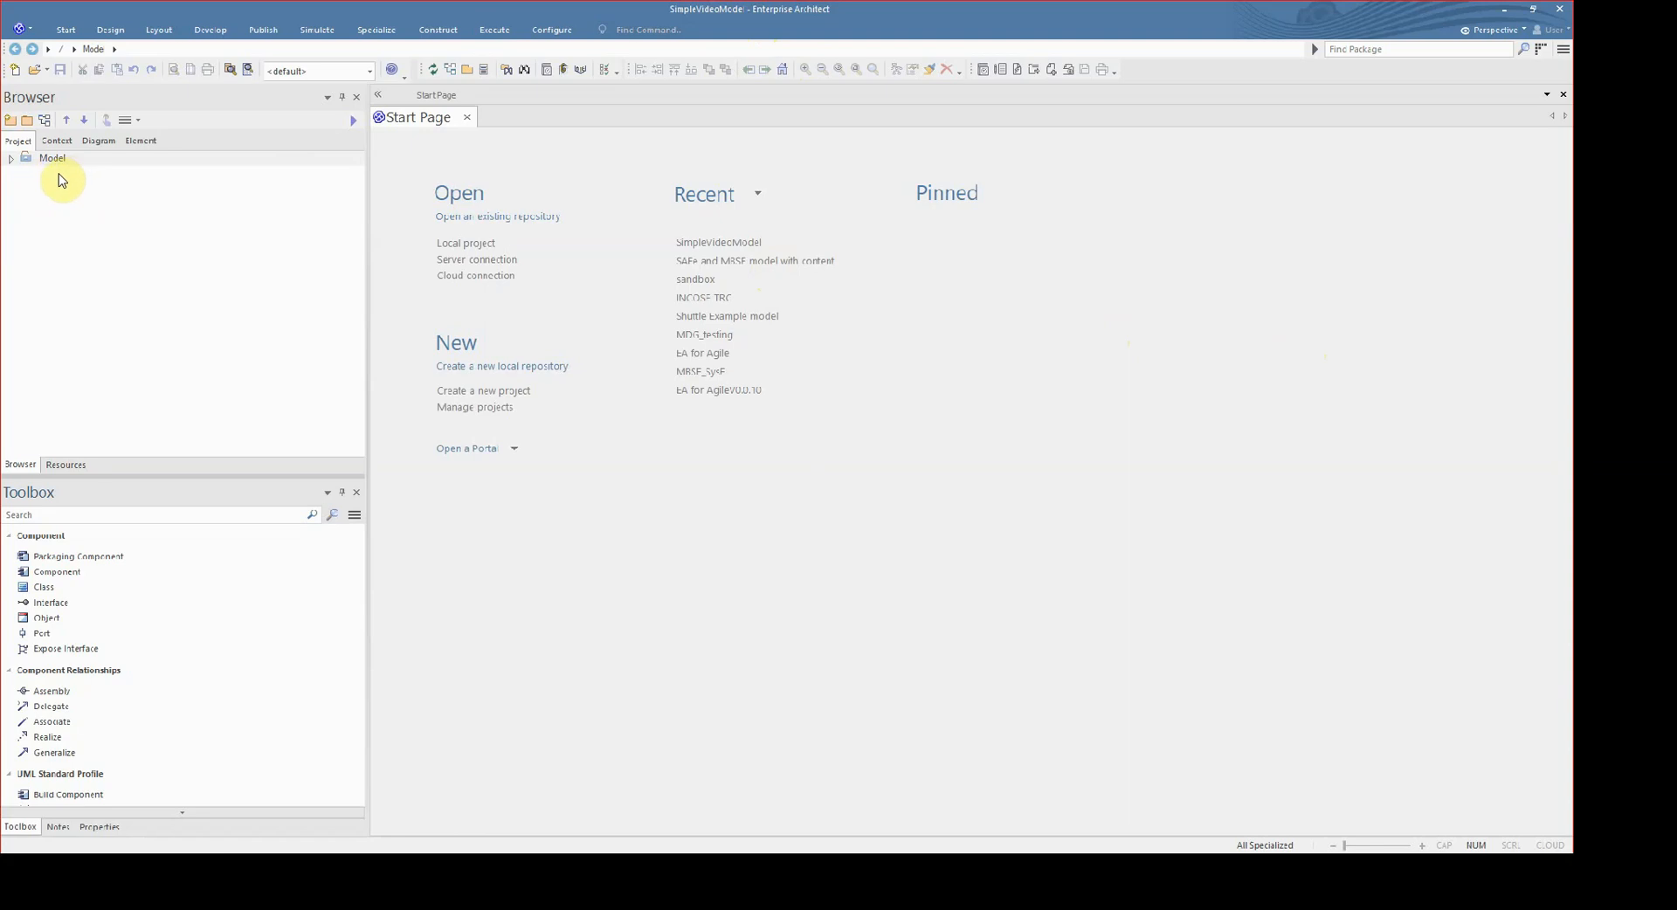
- Expand the Model root and look through its top-level packages, from READ ME to SW Component View
left_click(11, 158)
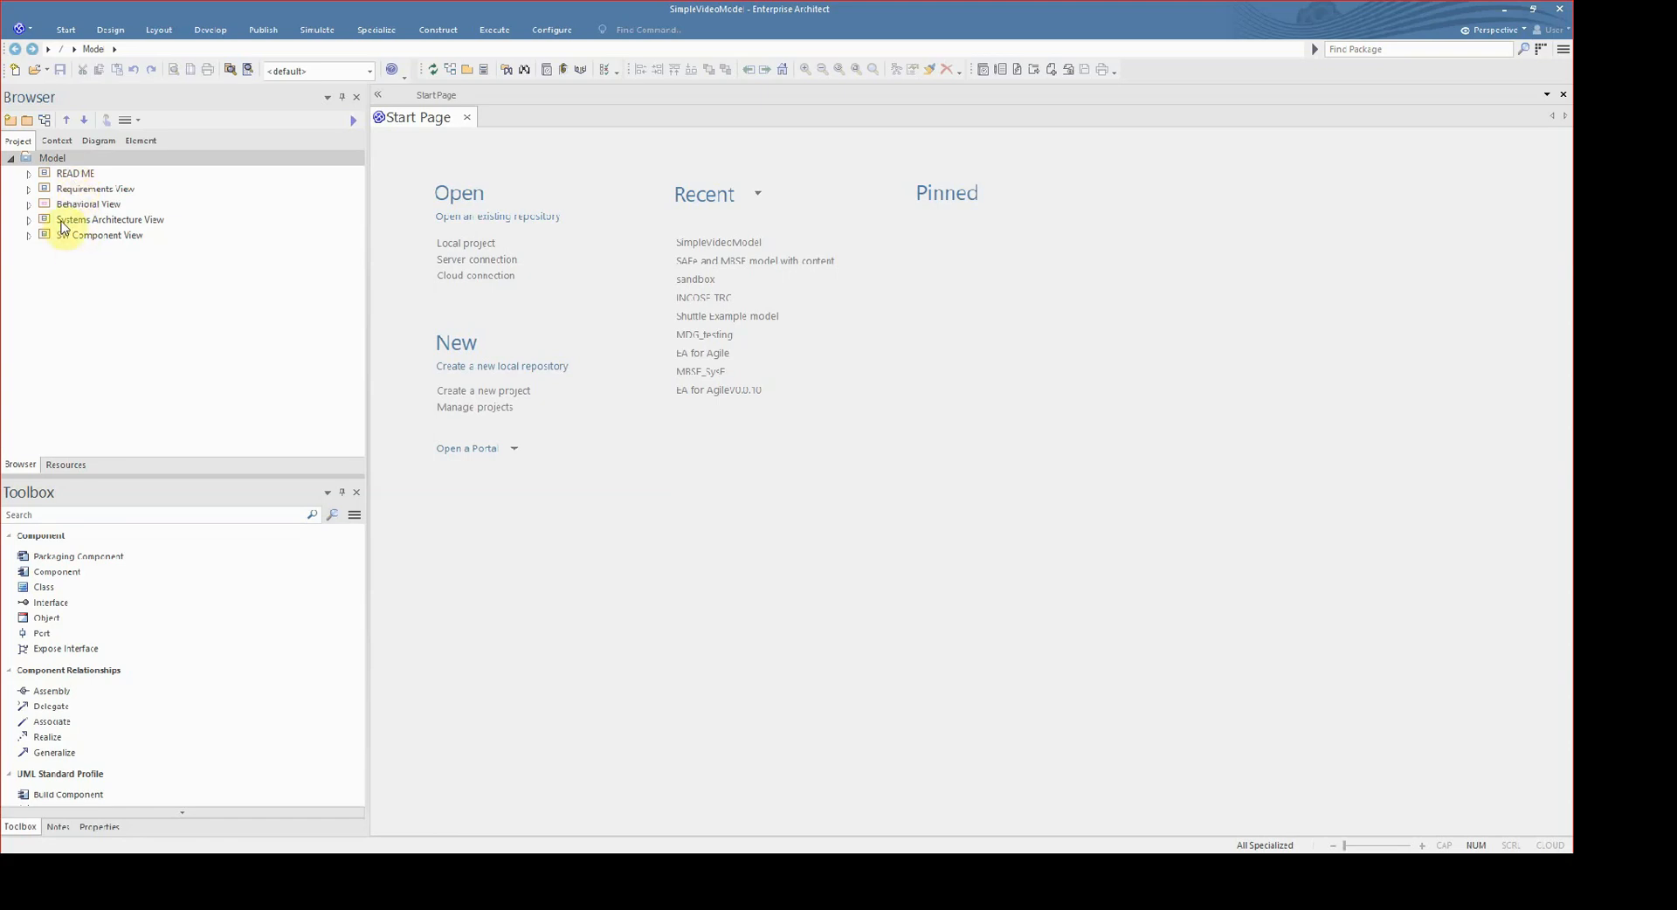
left_click(77, 174)
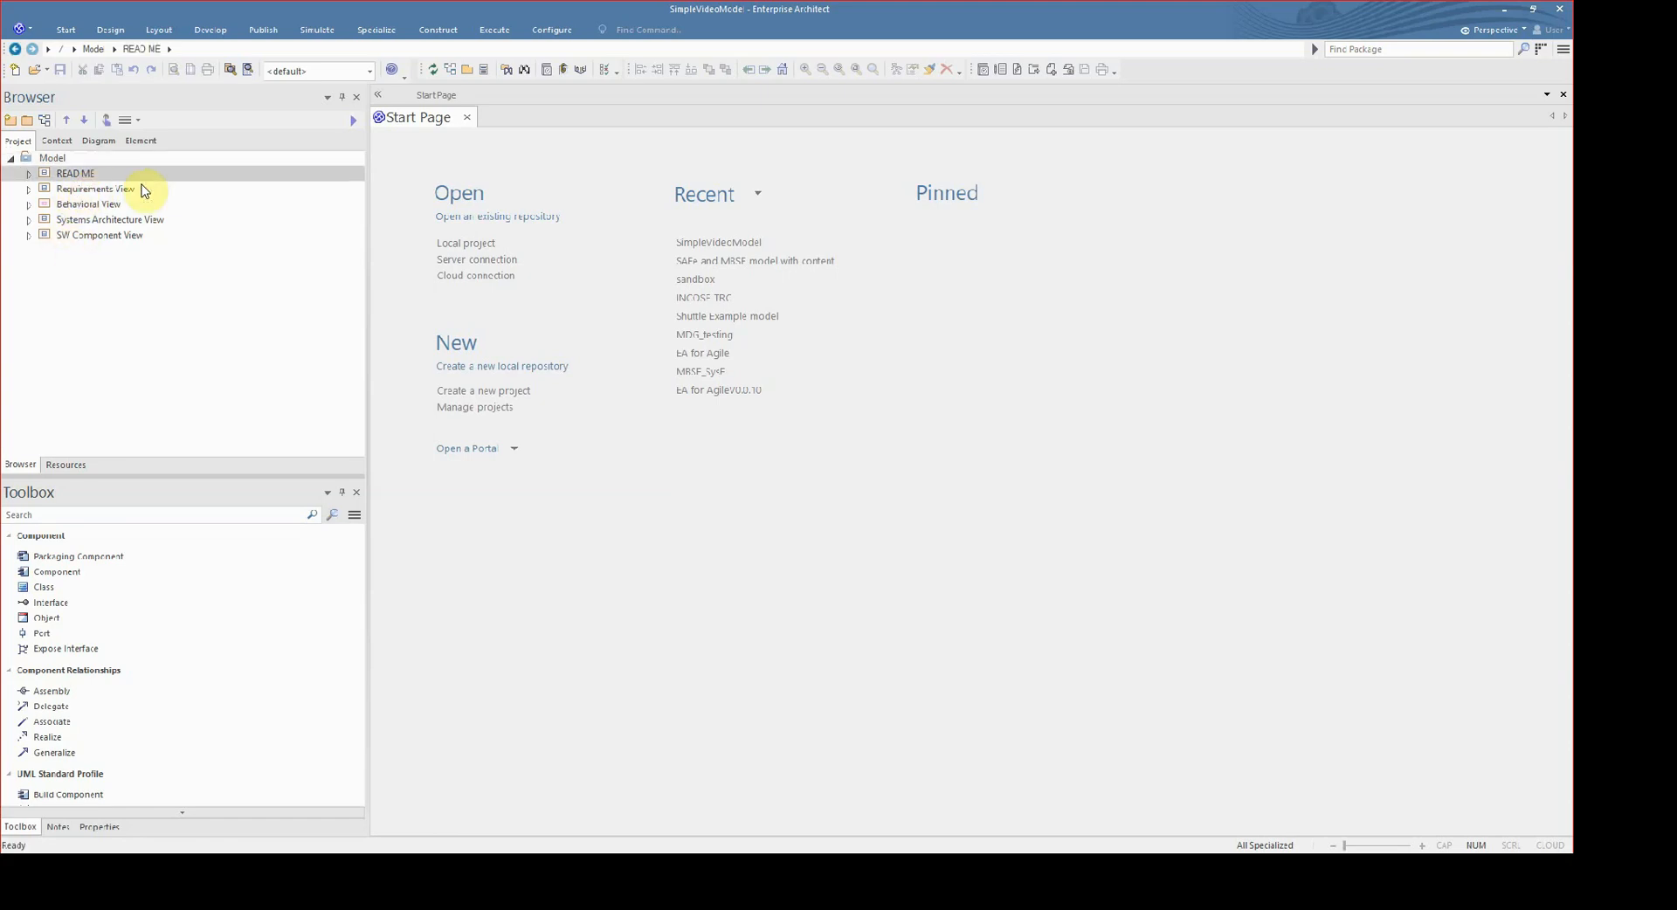
left_click(110, 190)
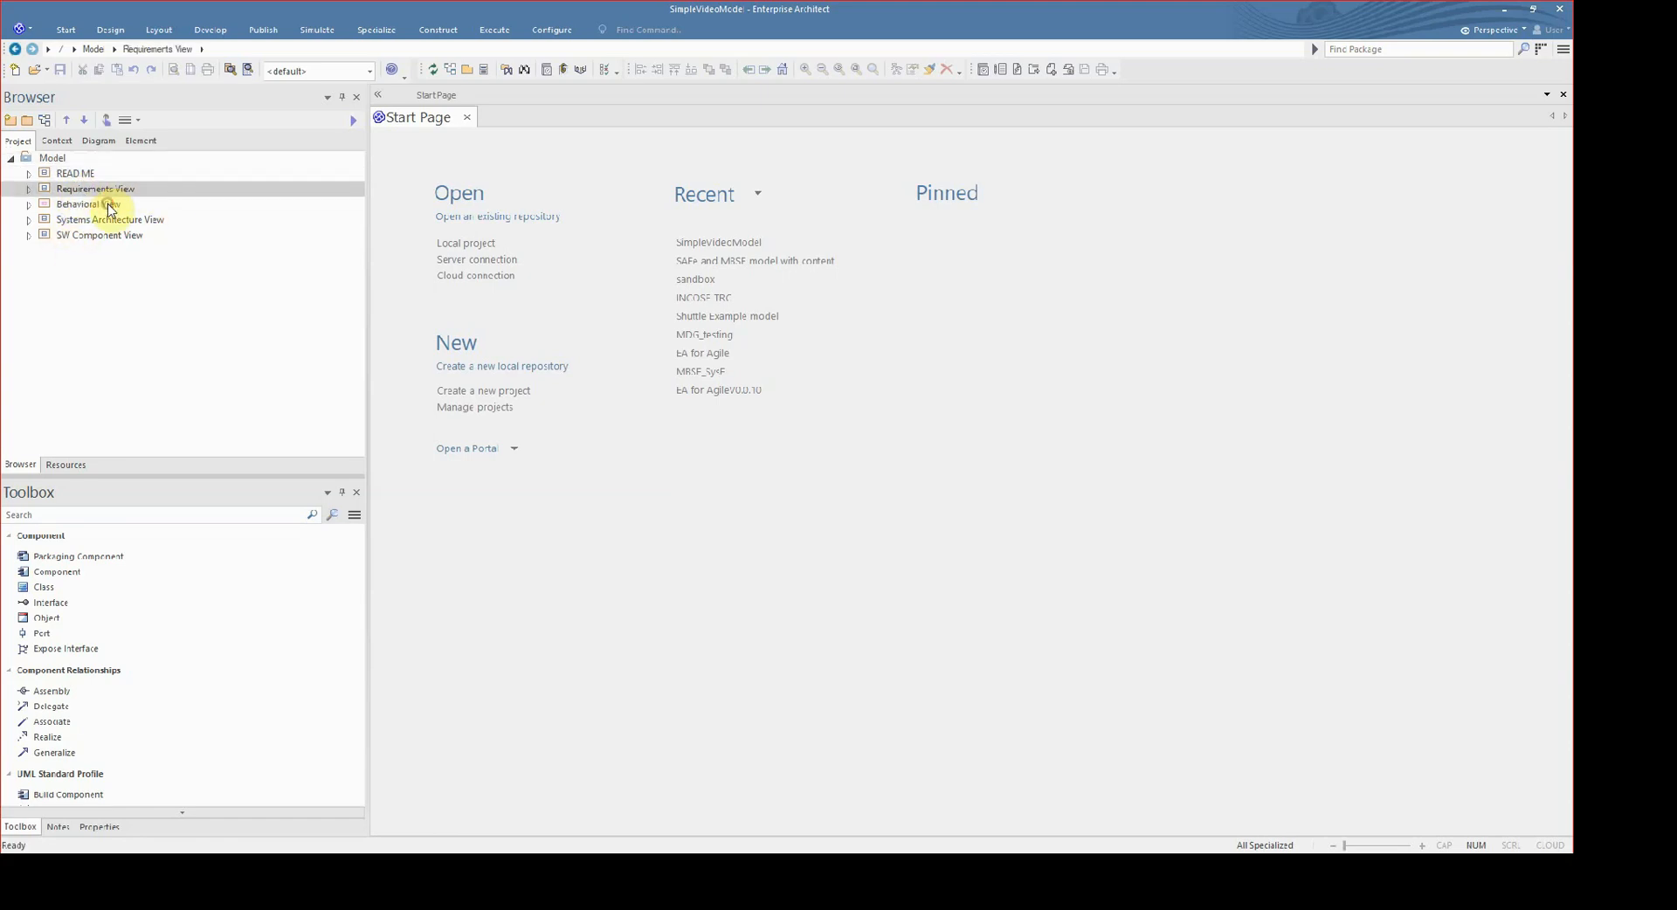
left_click(131, 220)
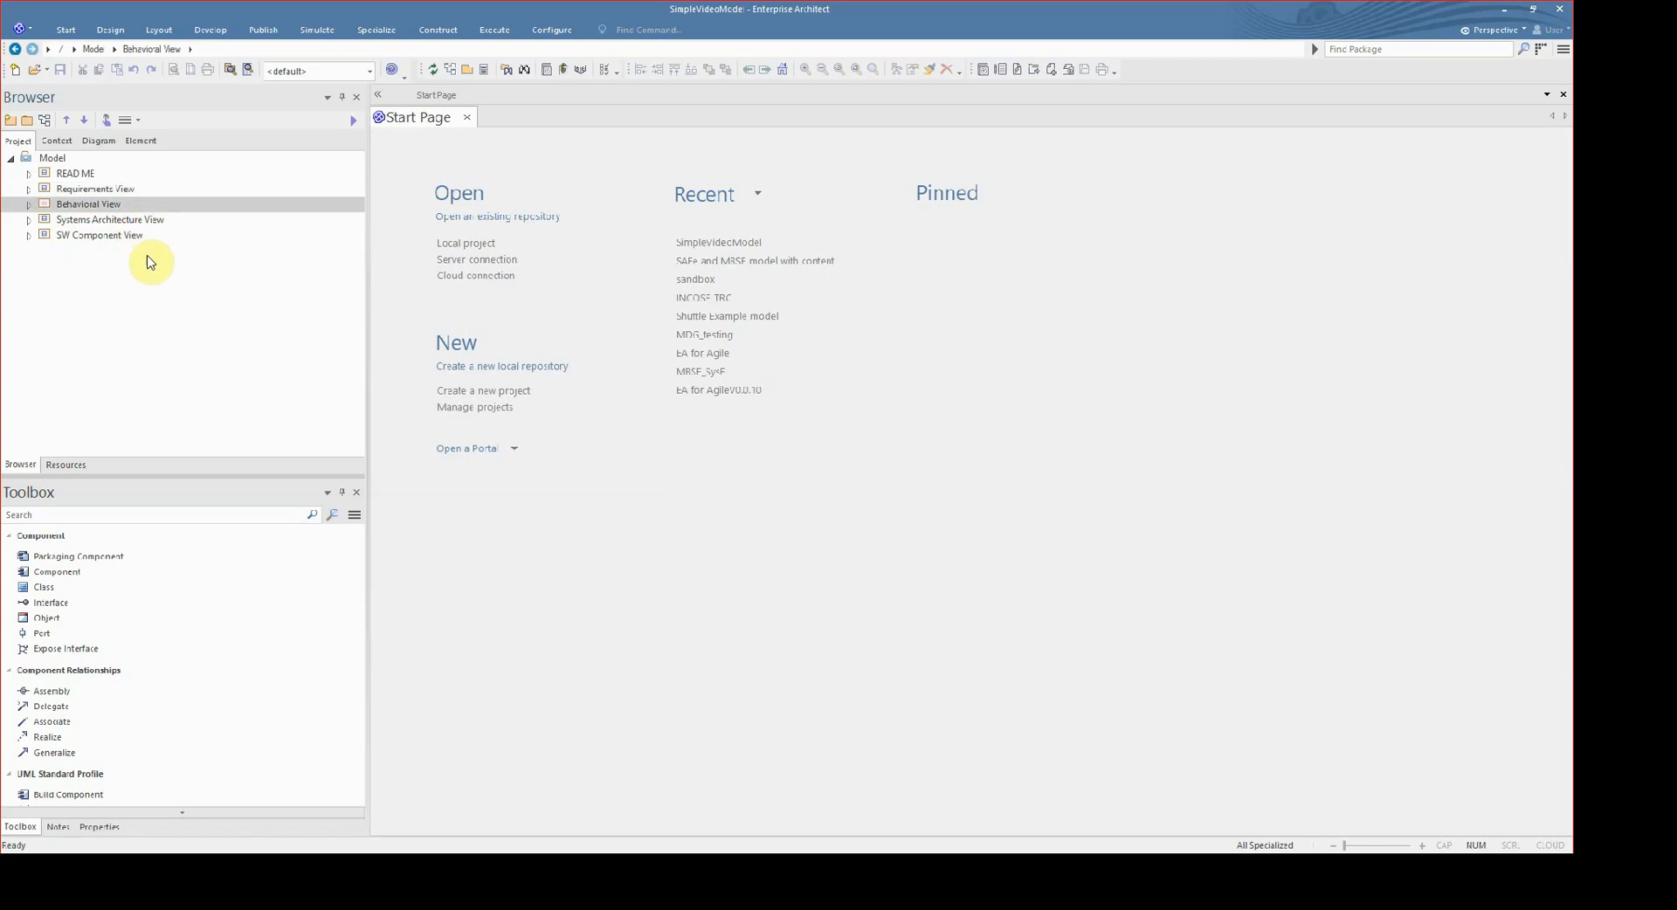
left_click(125, 236)
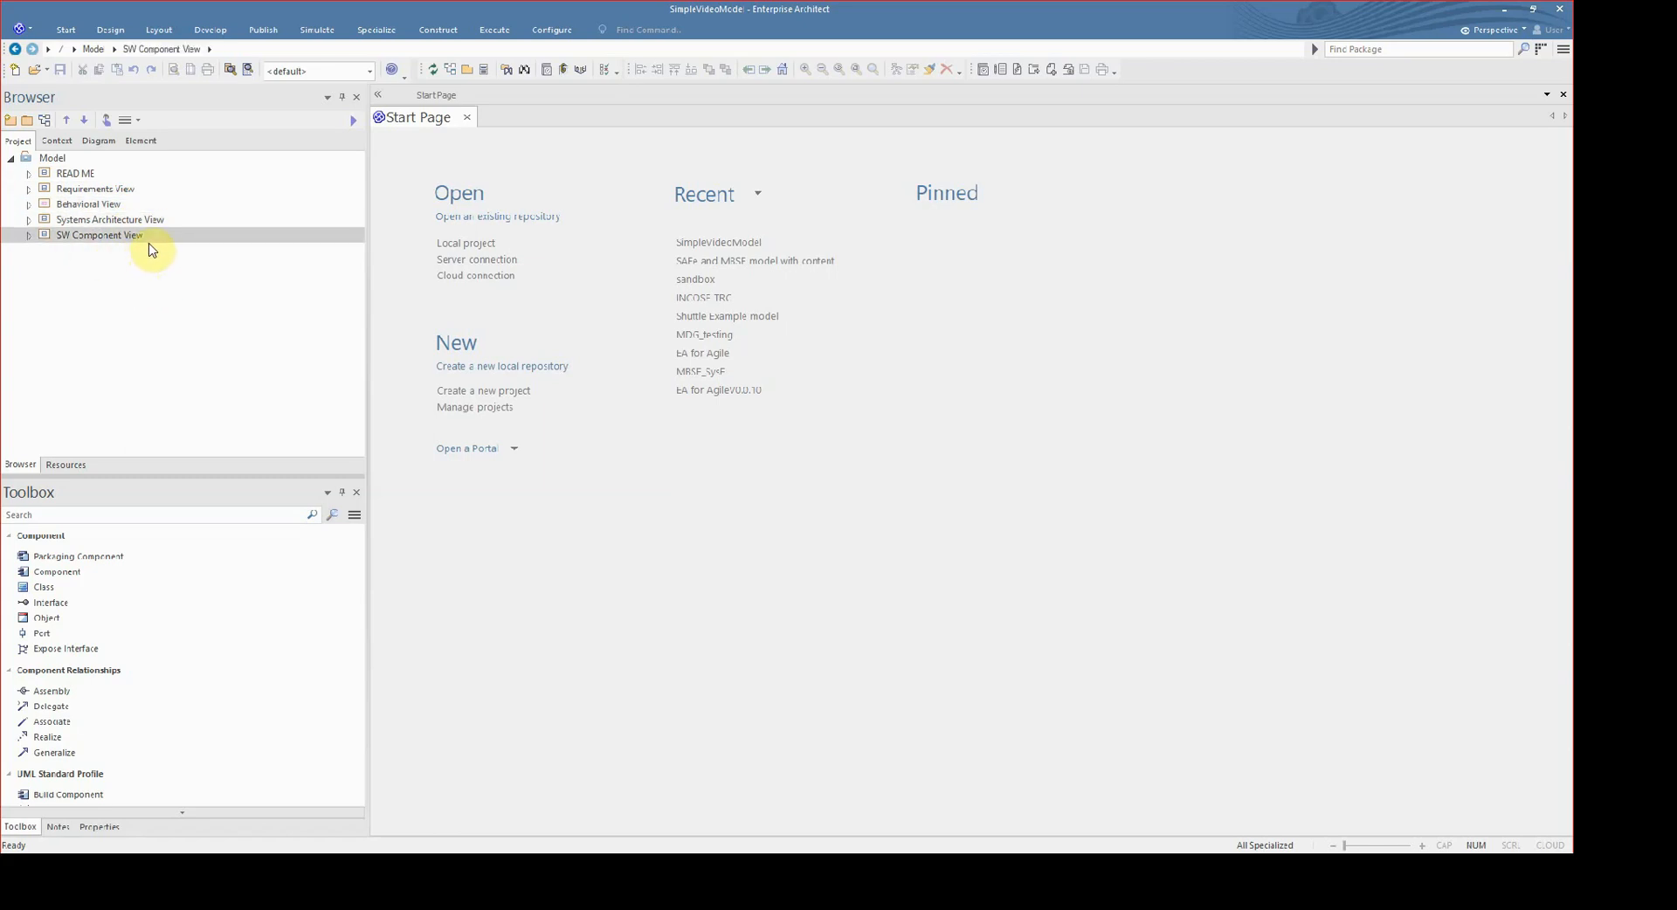
- Expand the READ ME package and look through its Main Navigation Page and report specifications
left_click(28, 173)
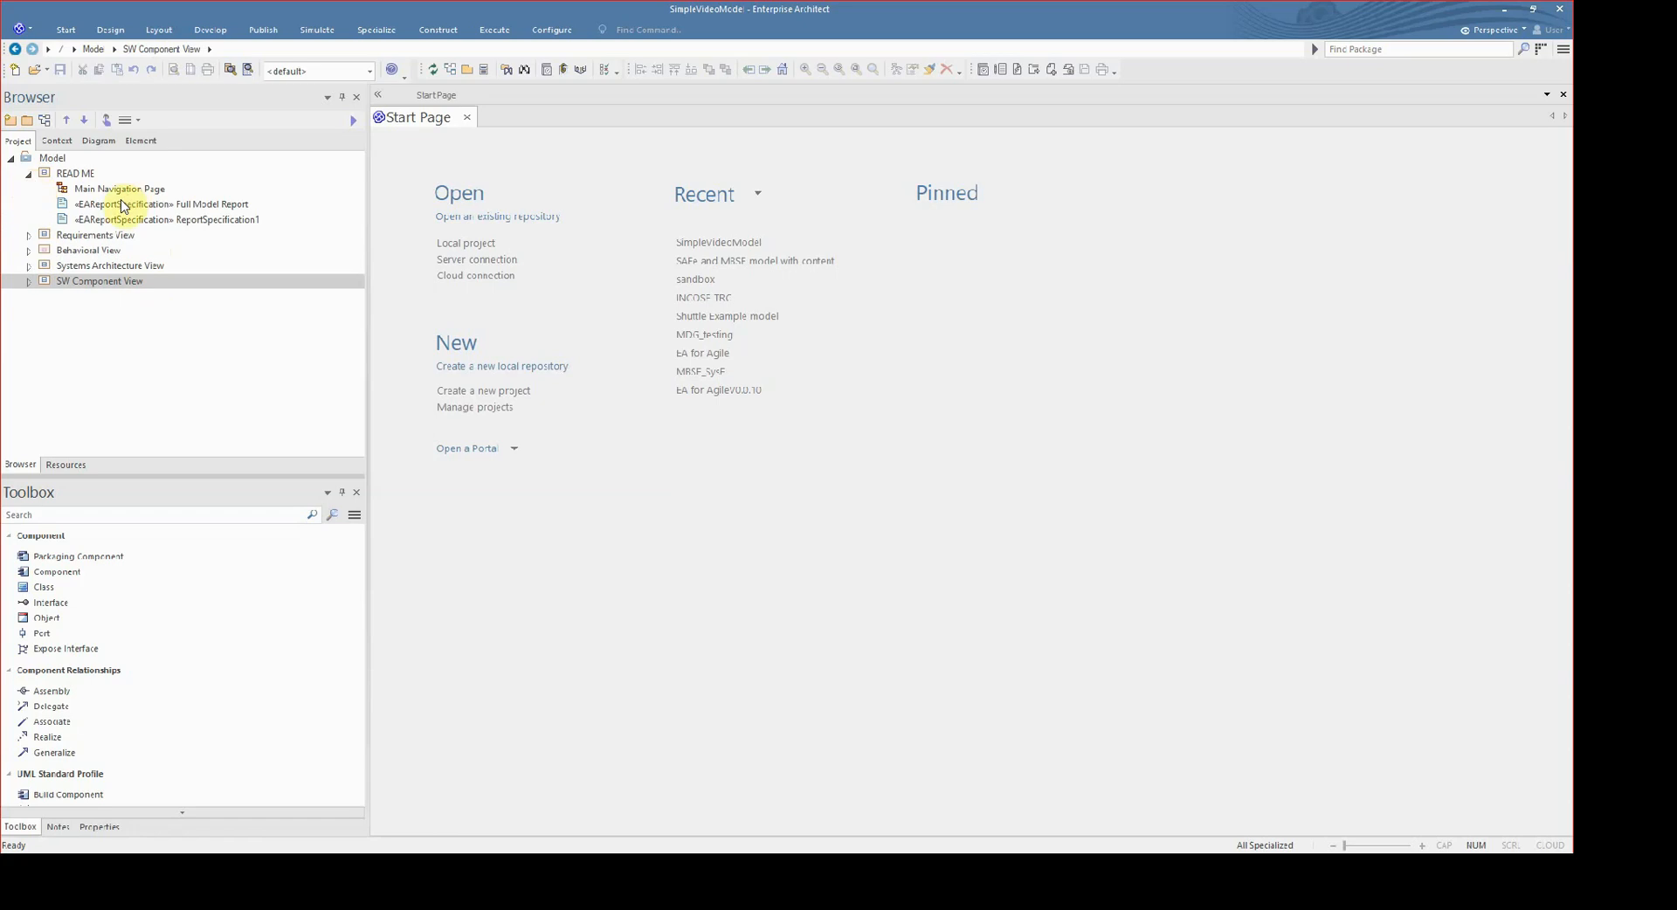
left_click(84, 209)
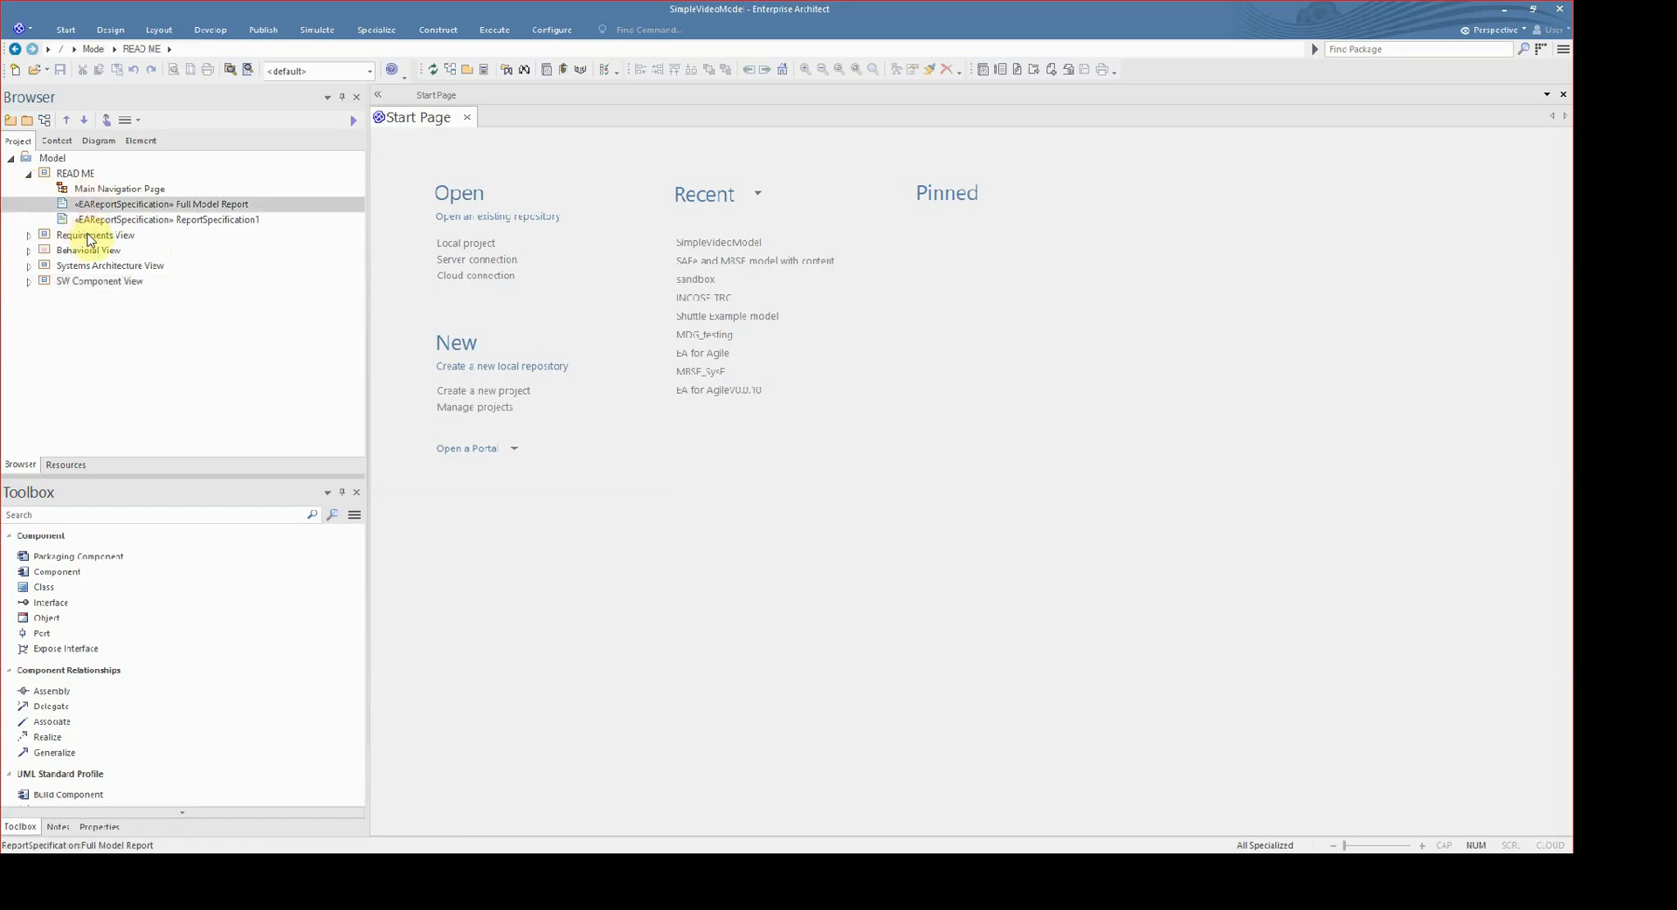
left_click(87, 220)
left_click(92, 188)
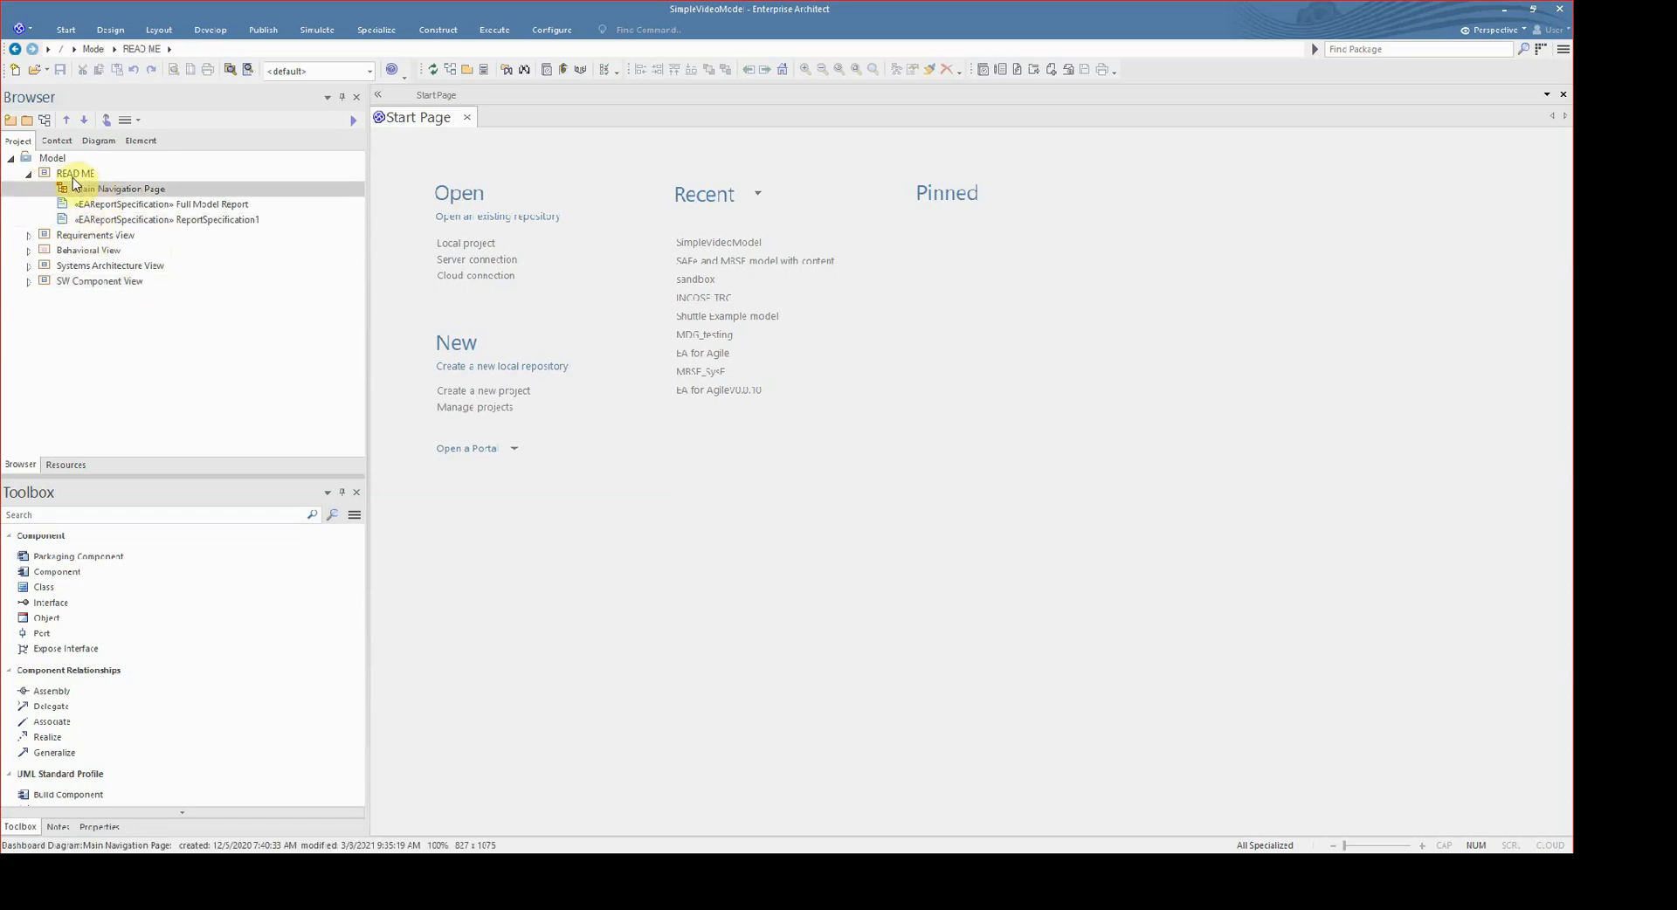
- Expand the Systems Architecture View, Behavioral View and Requirements View packages to examine their diagrams and elements
left_click(30, 266)
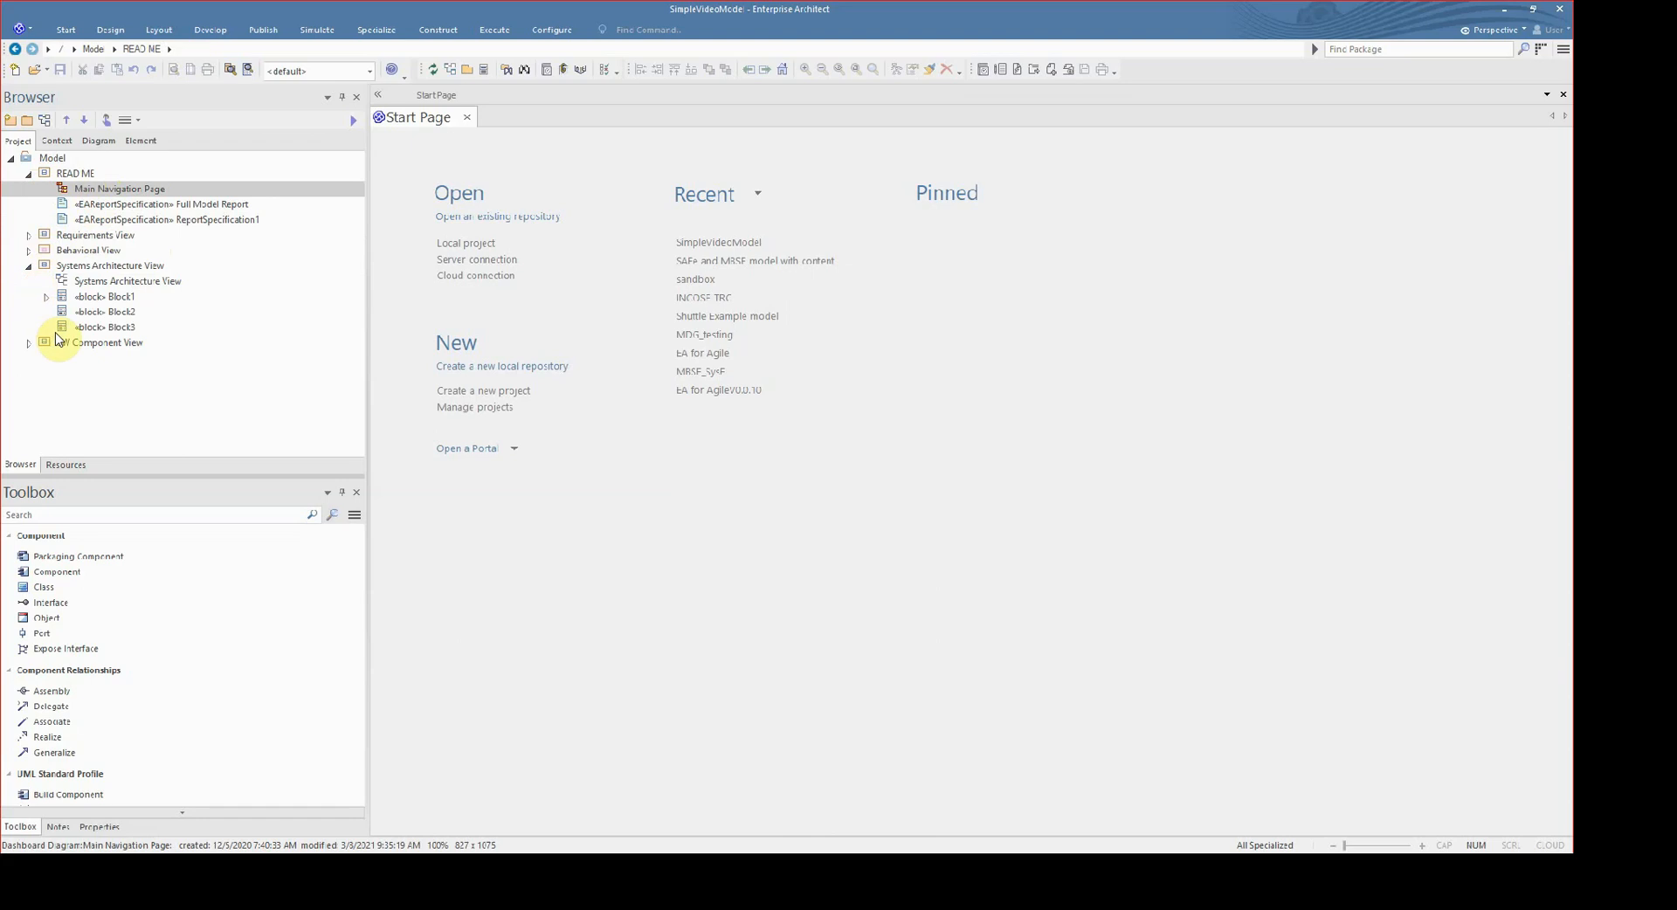
left_click(29, 251)
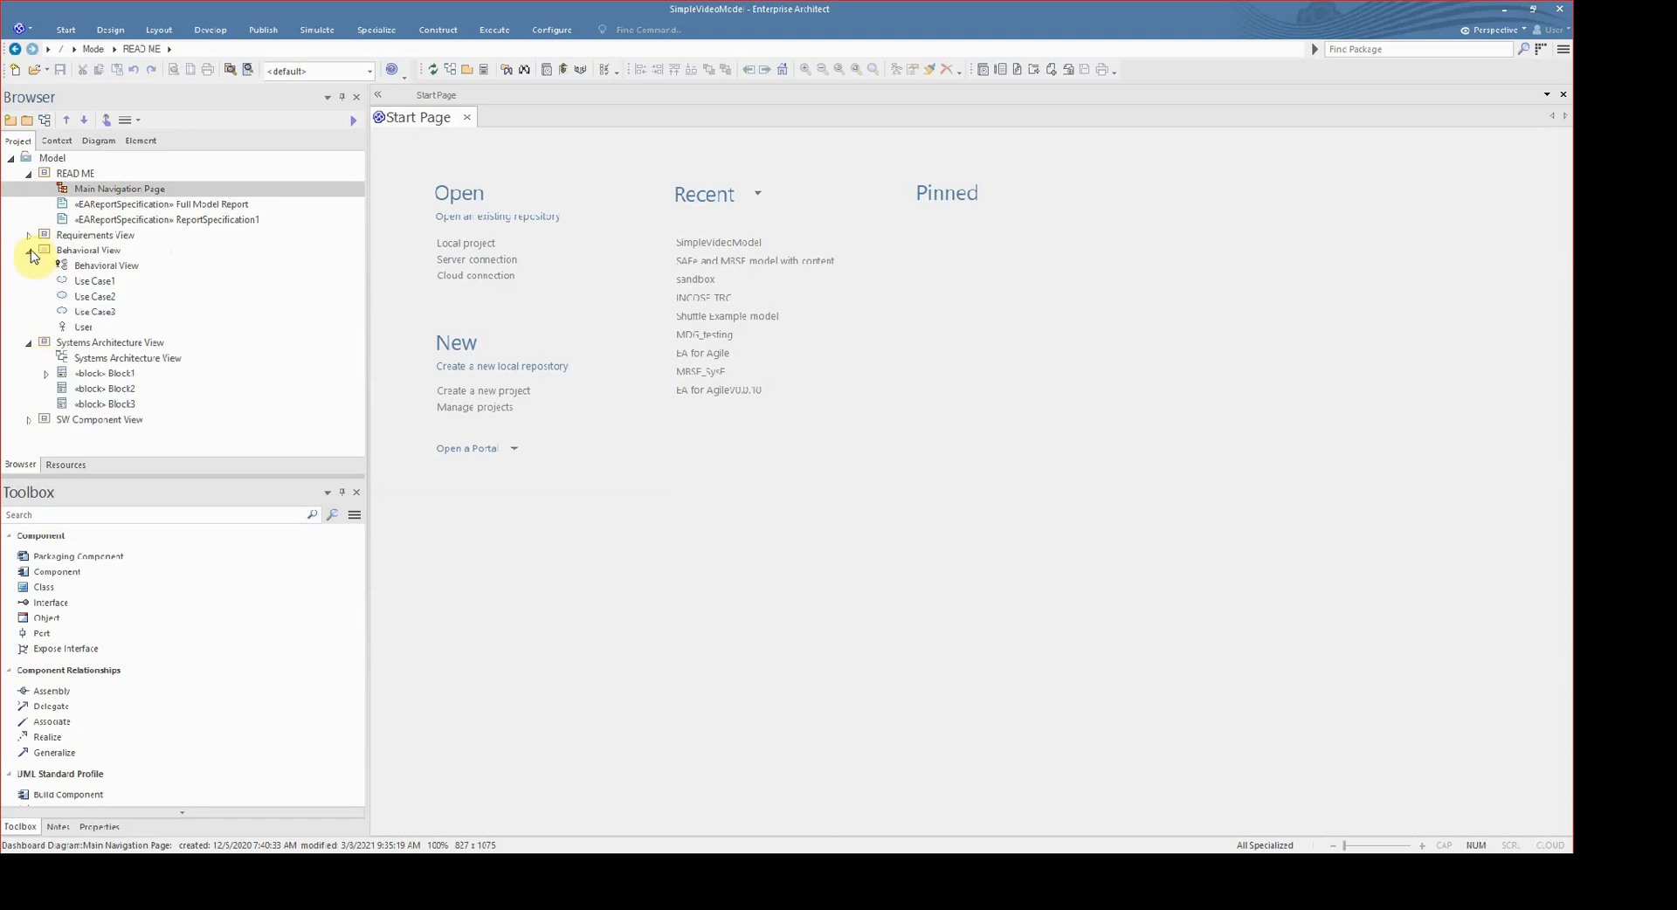
left_click(29, 235)
left_click(91, 236)
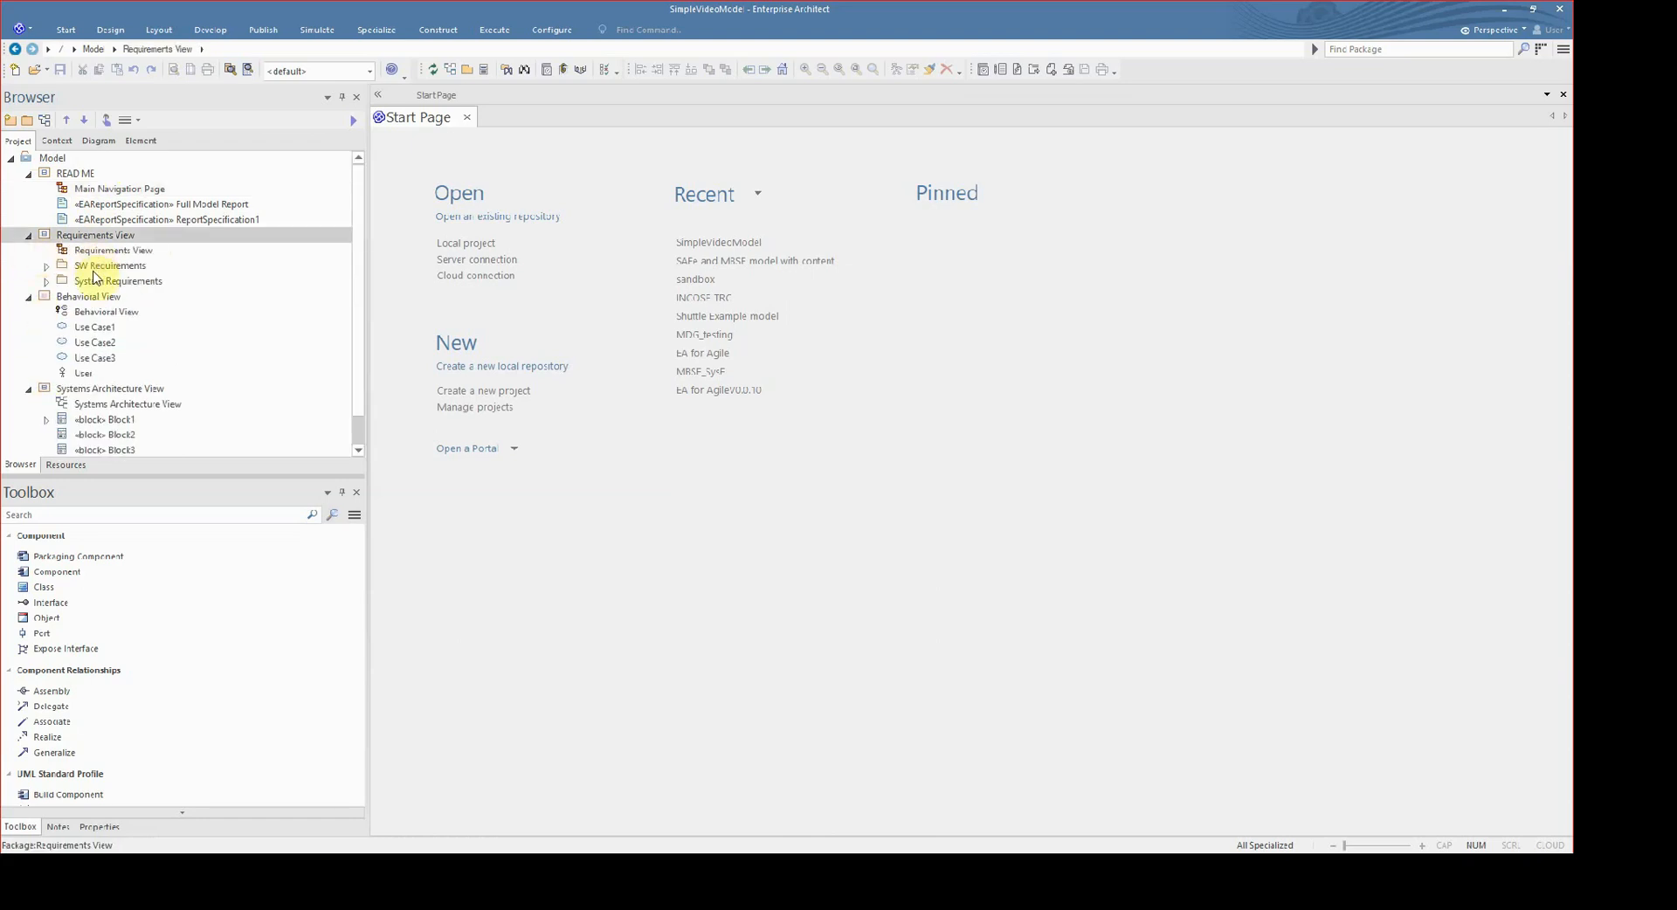
key("Down")
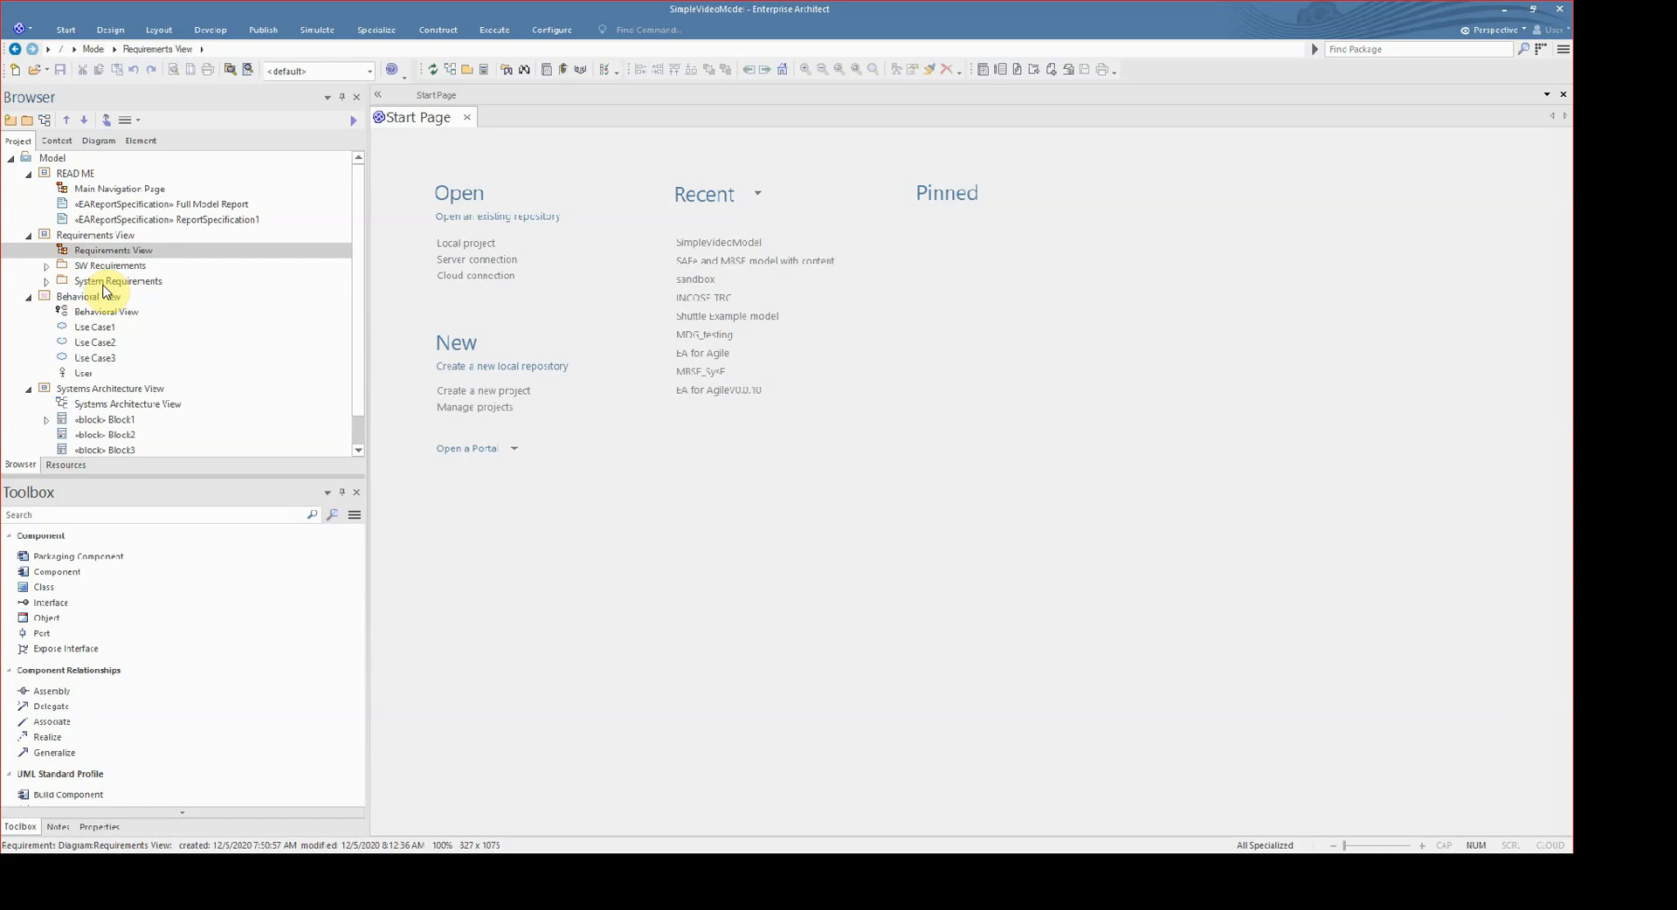
- Move the System Requirements package above SW Requirements within Requirements View and check which requirements it contains
left_click(103, 267)
key("Down")
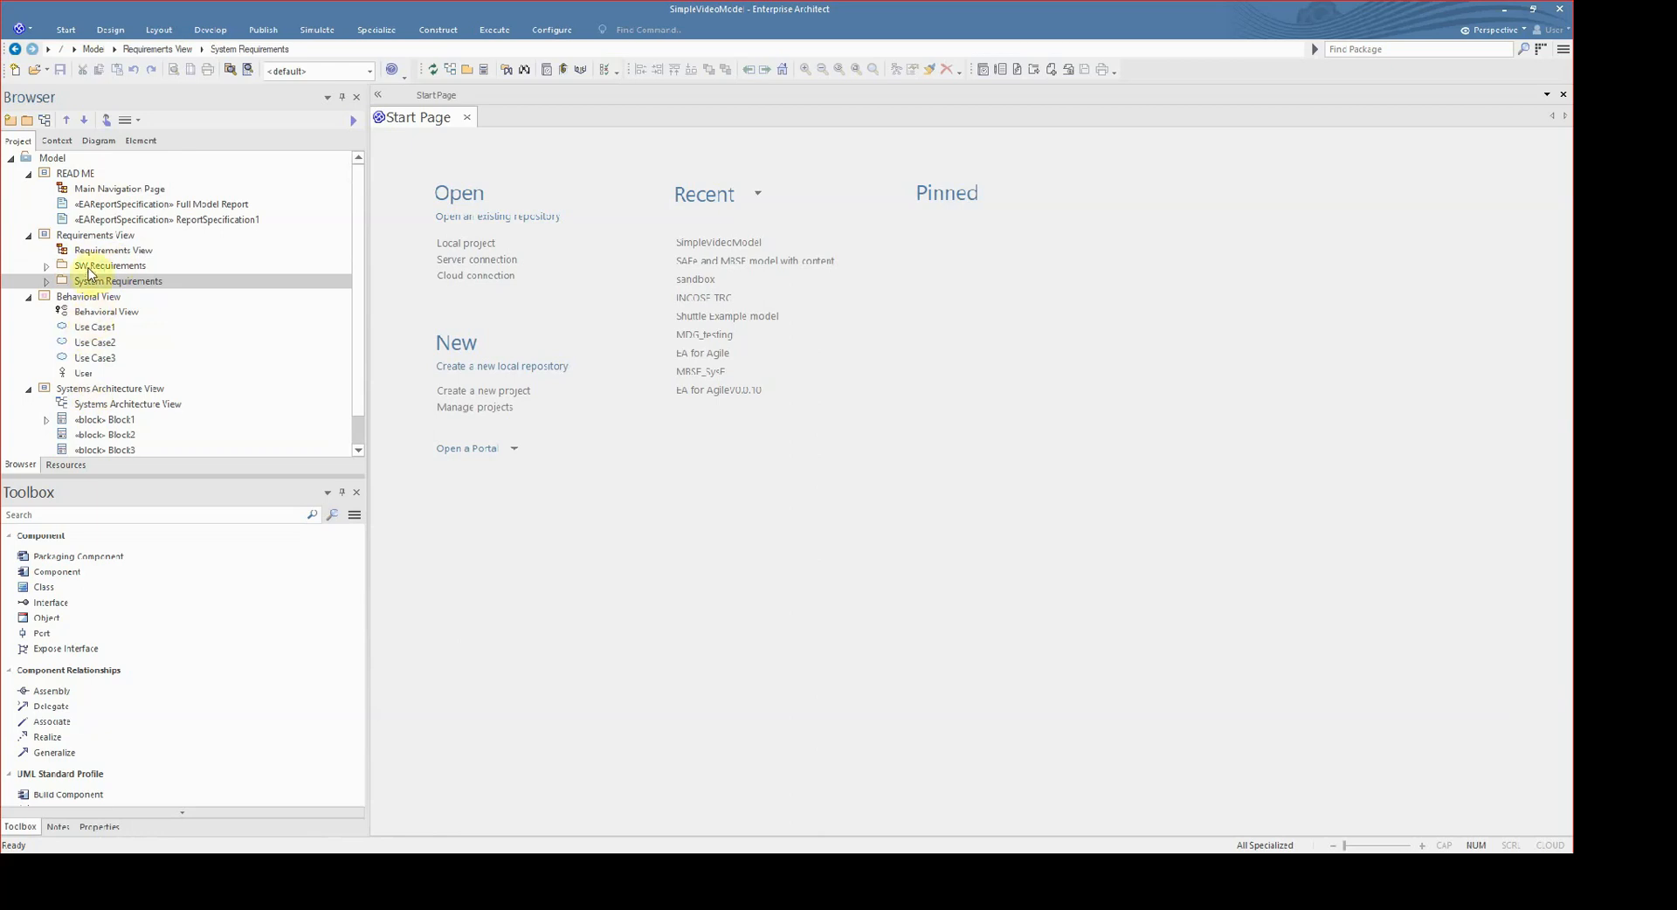
left_click(70, 127)
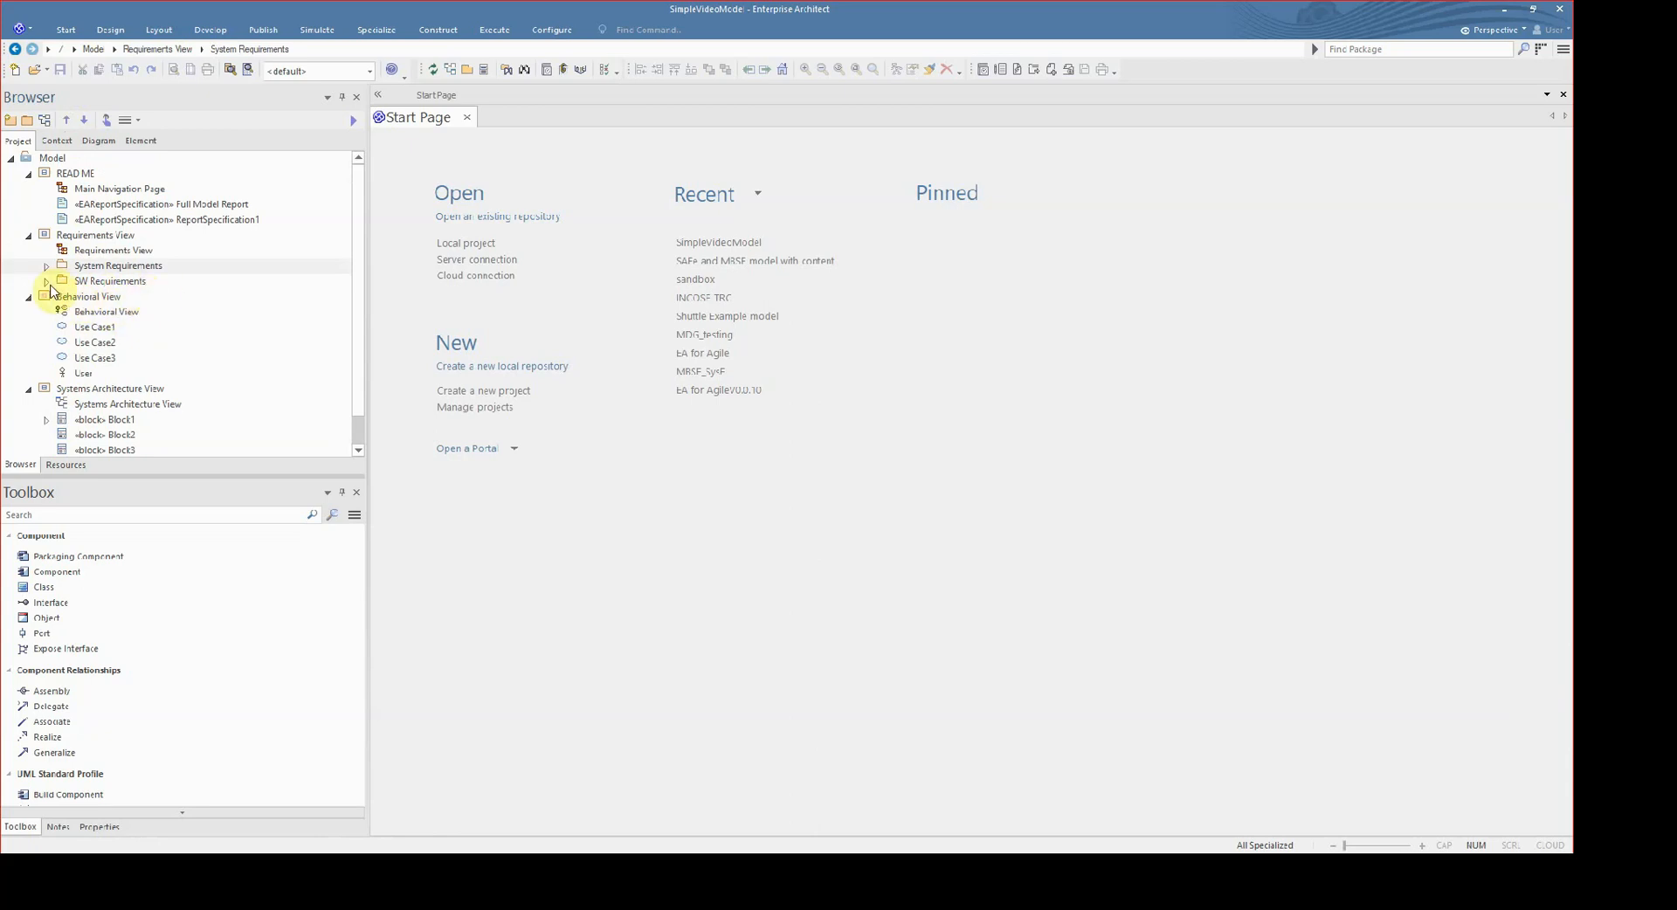
left_click(46, 266)
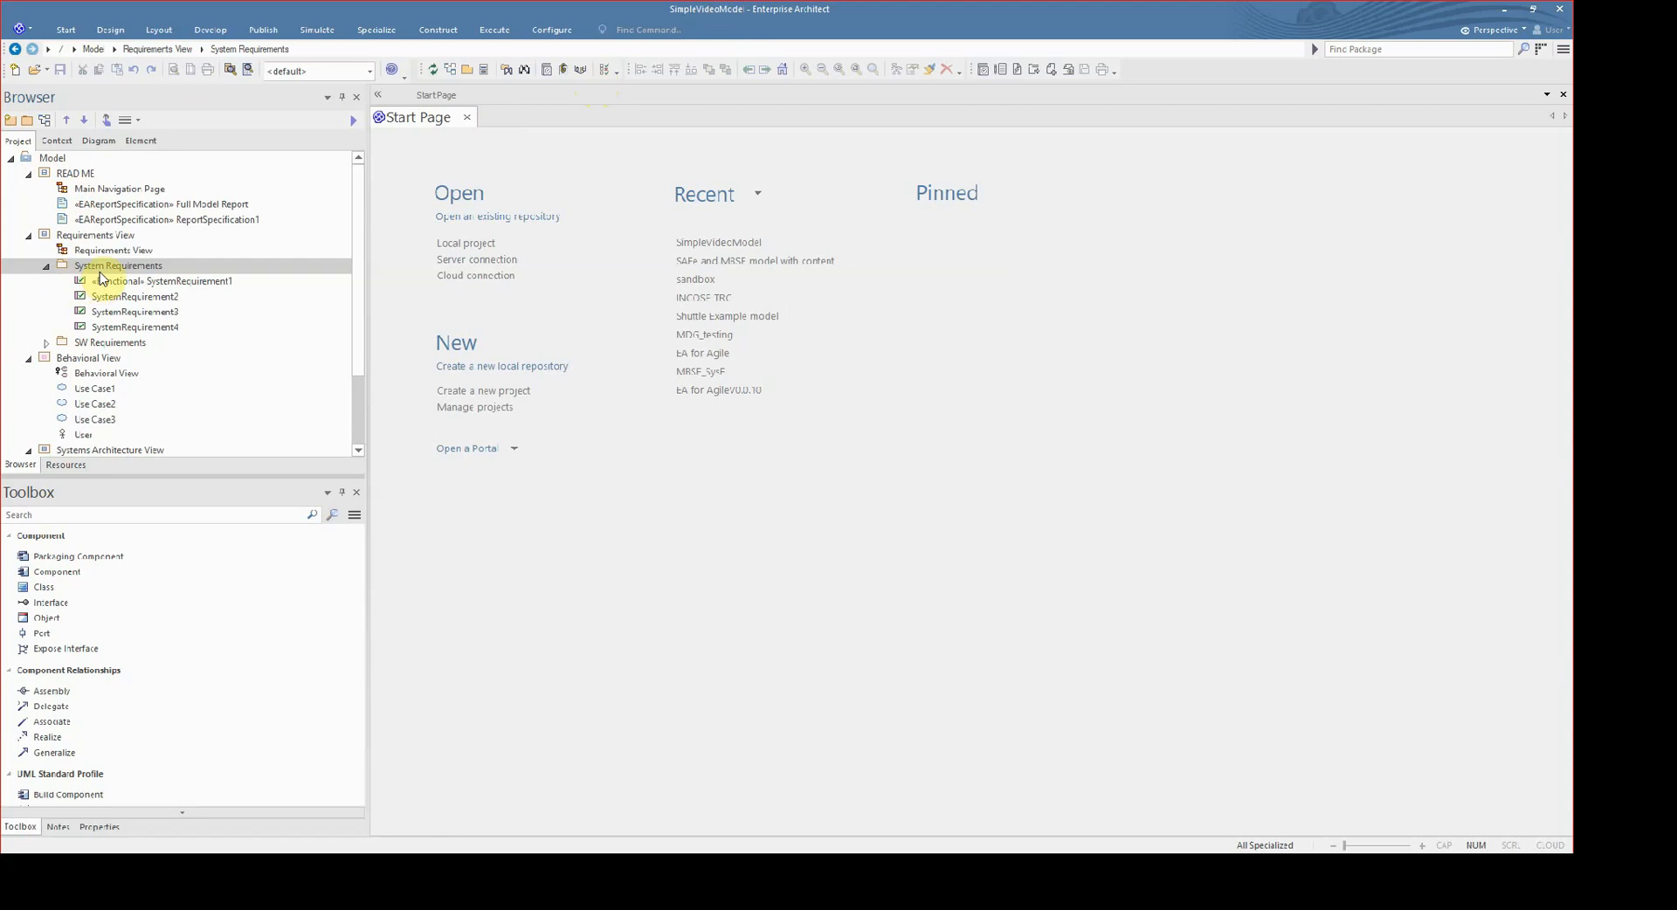
left_click(46, 266)
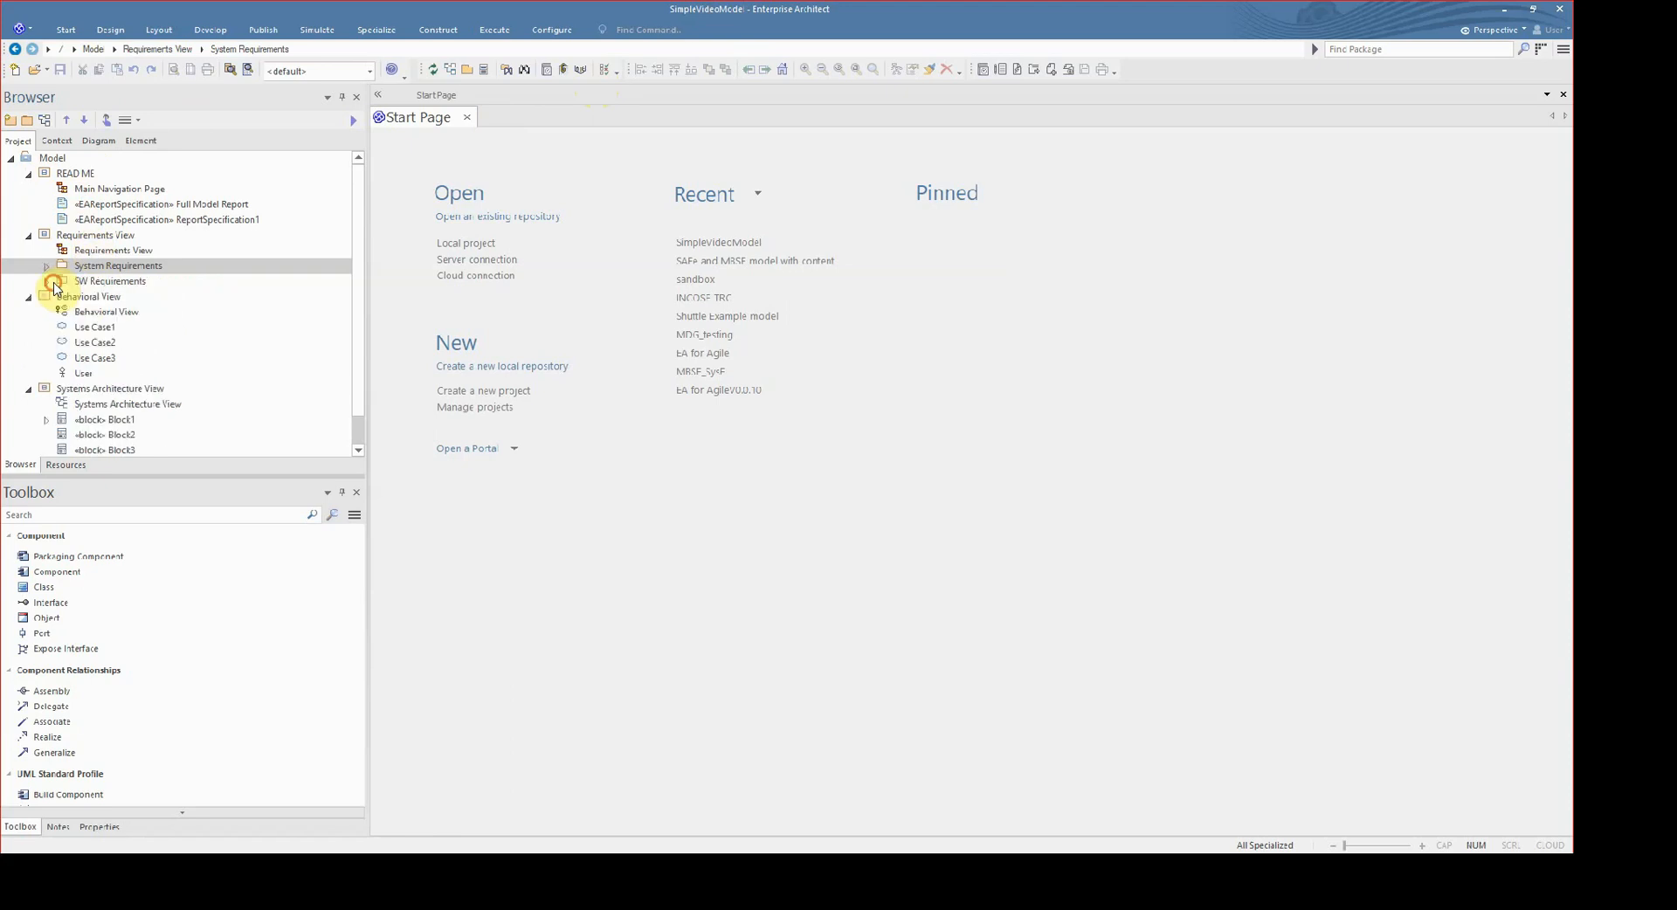
- Add a new package named "Non_functional Requirement" under Requirements View, with Package Only as its initial content
right_click(111, 235)
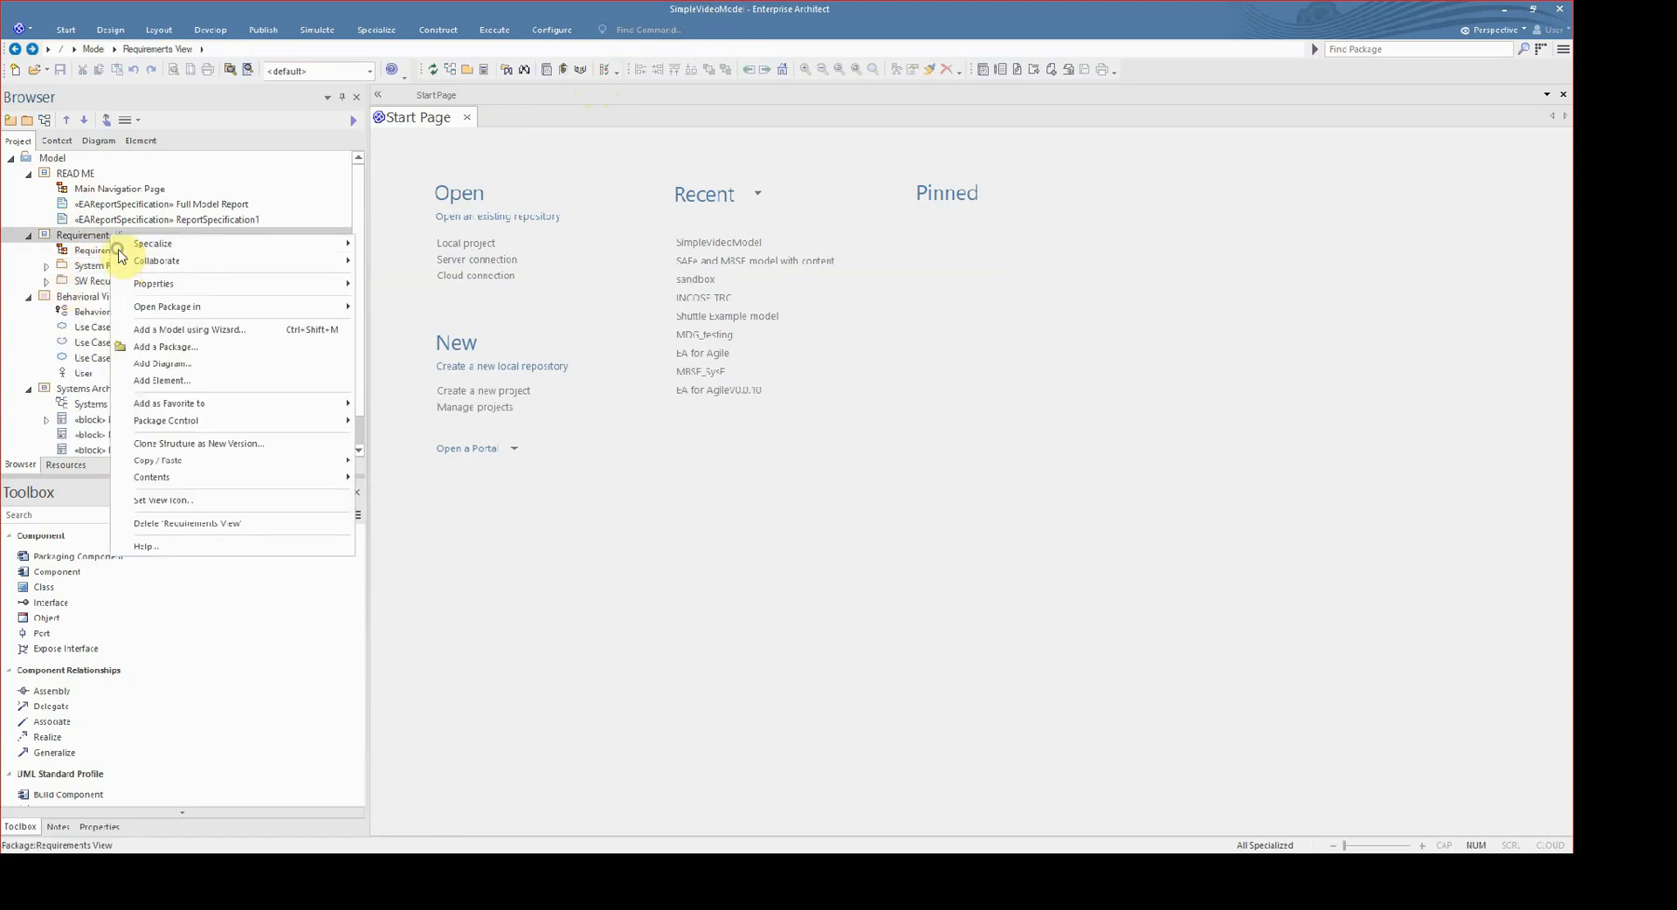
left_click(218, 347)
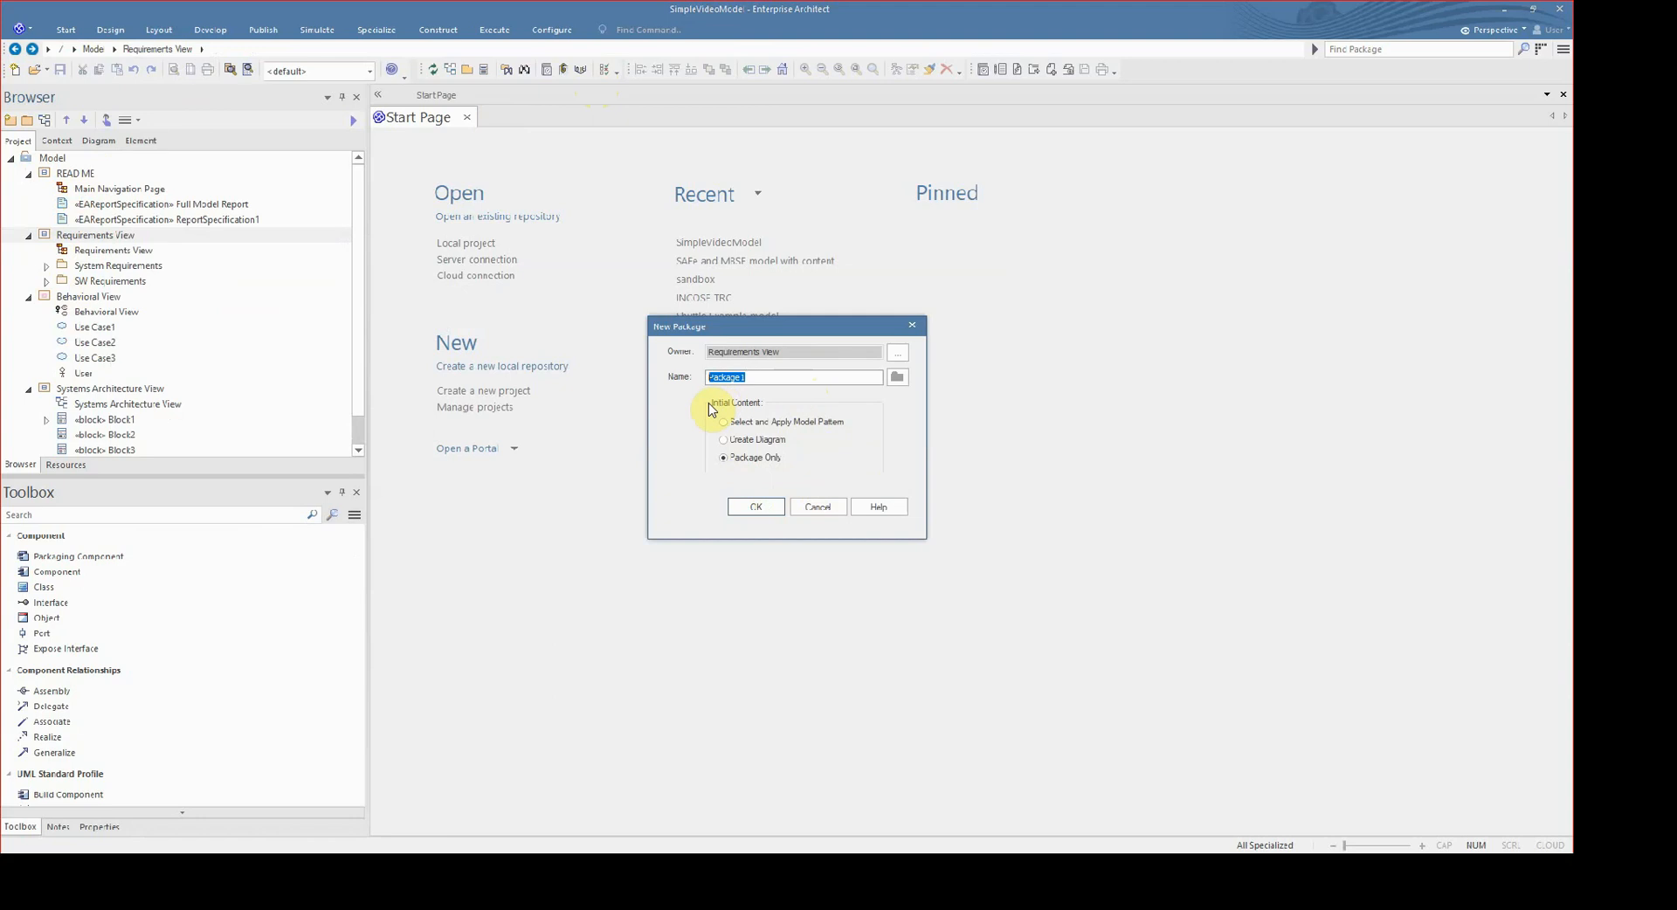
type("Non_functional Requirement")
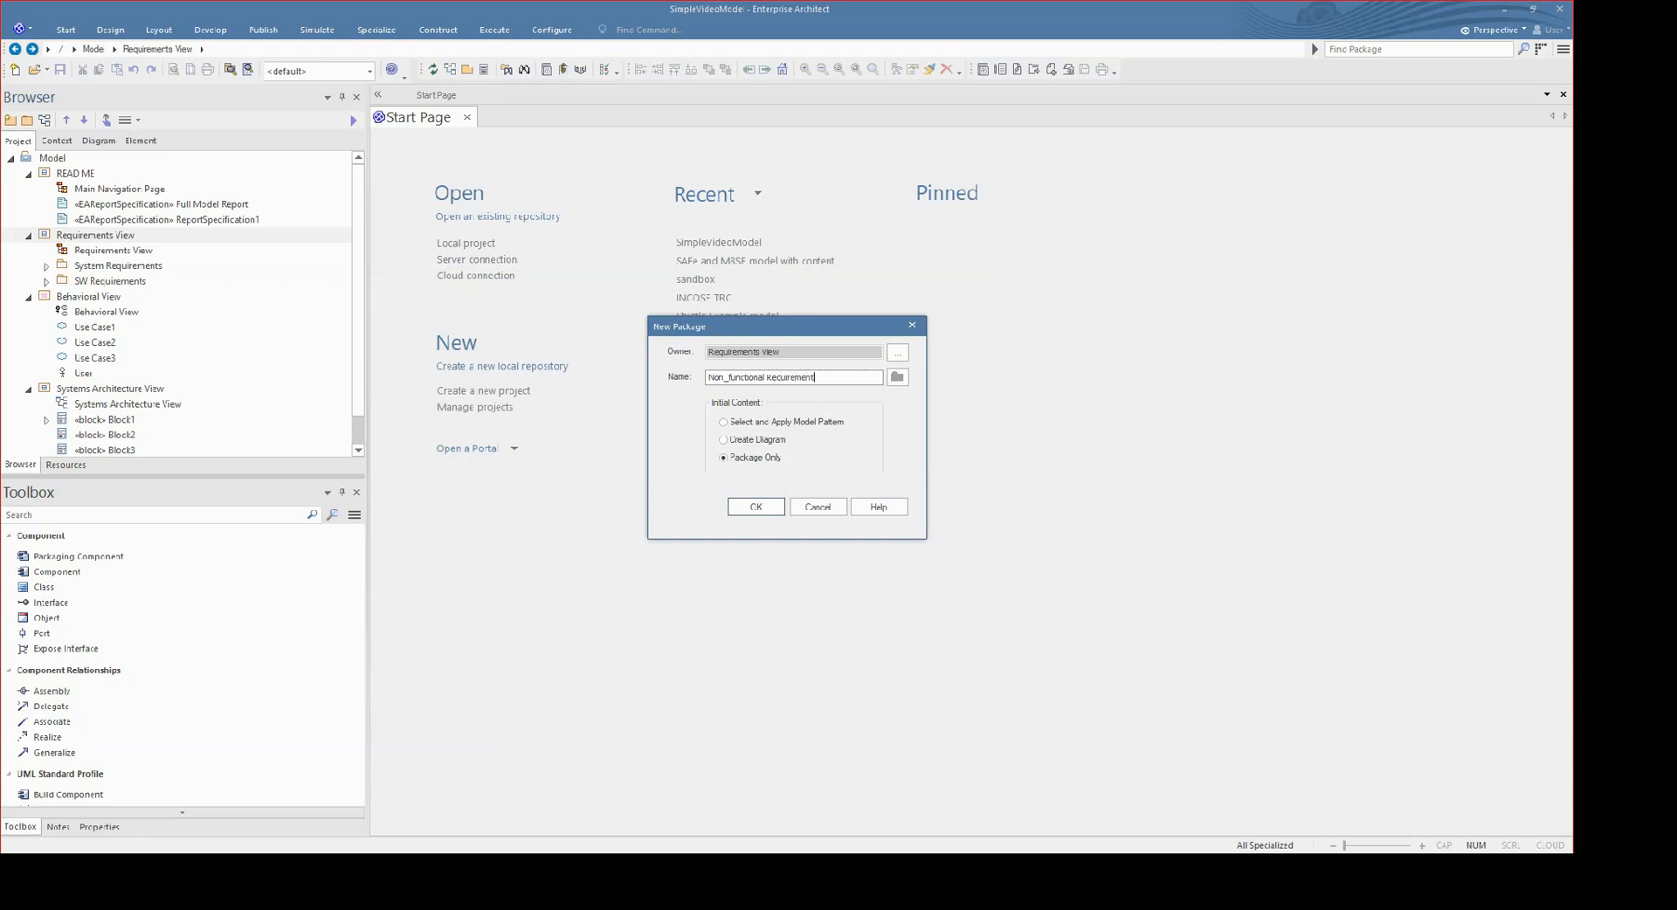
left_click(756, 506)
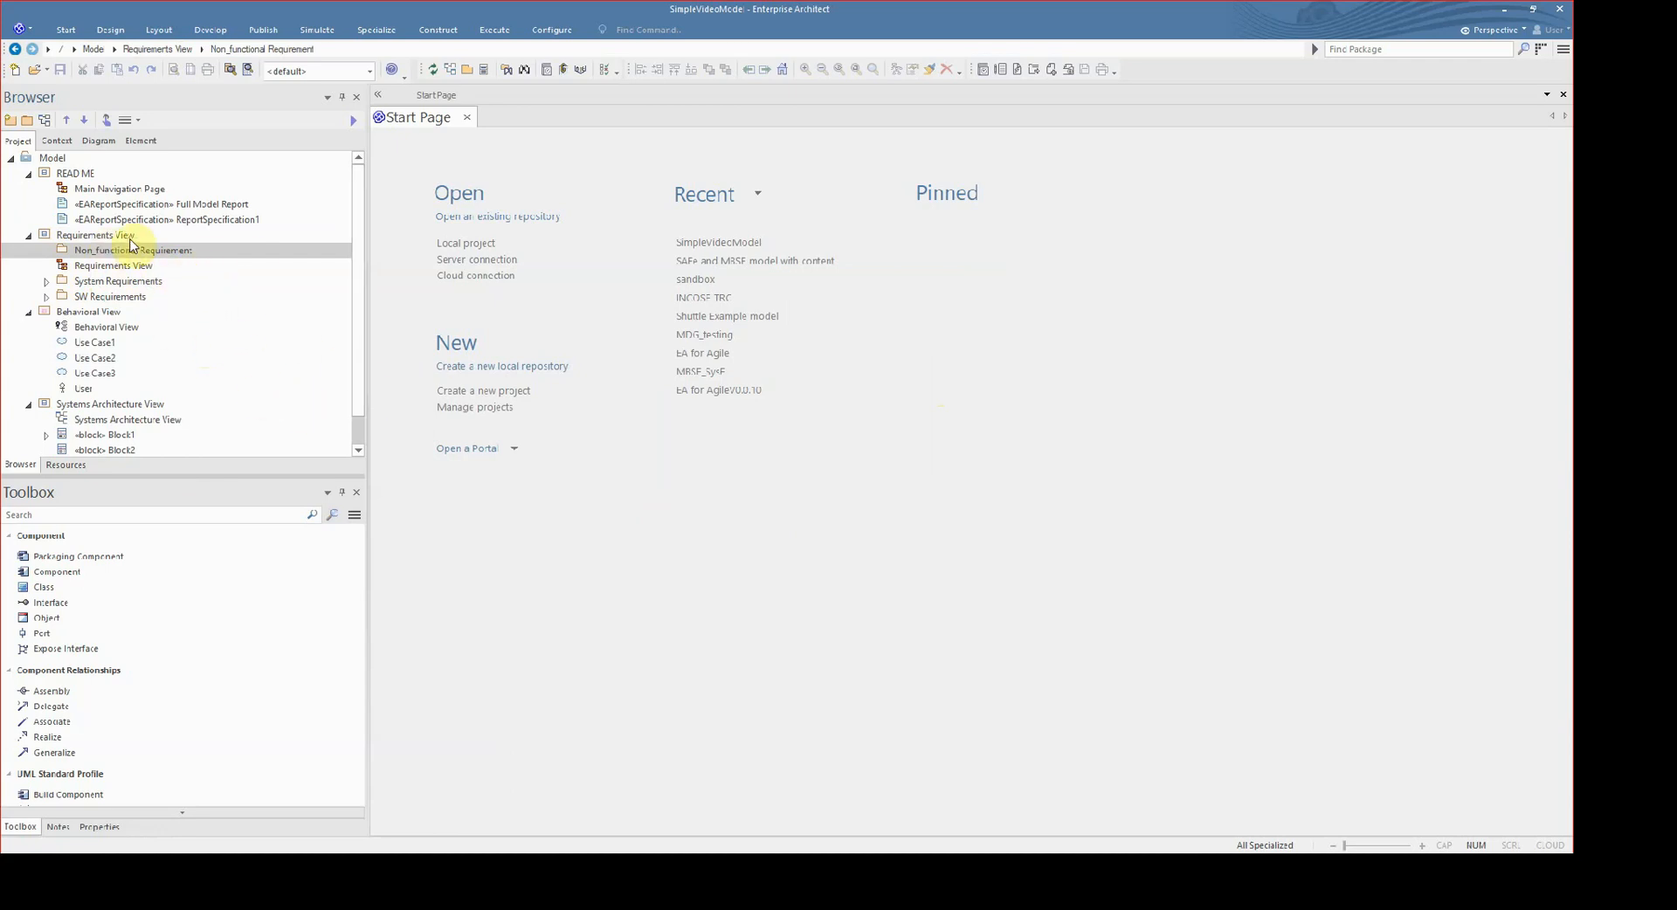
- Move SystemRequirement1 from the System Requirements package into the Non_functional Requirement package and expand that package to check it
left_click(48, 281)
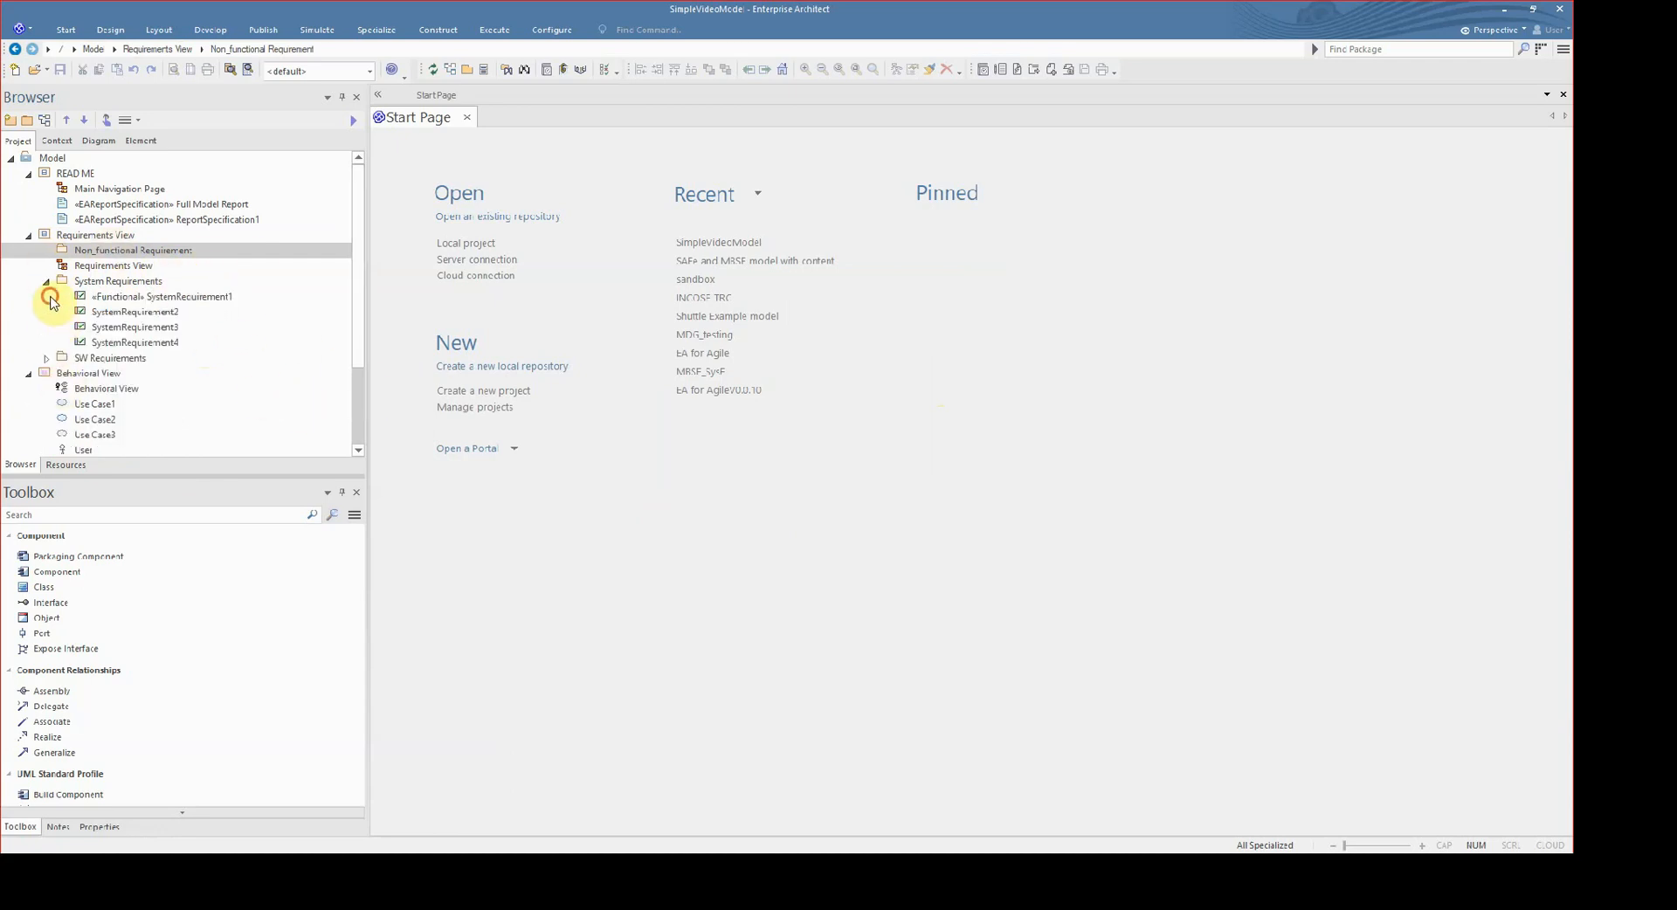
left_click(47, 282)
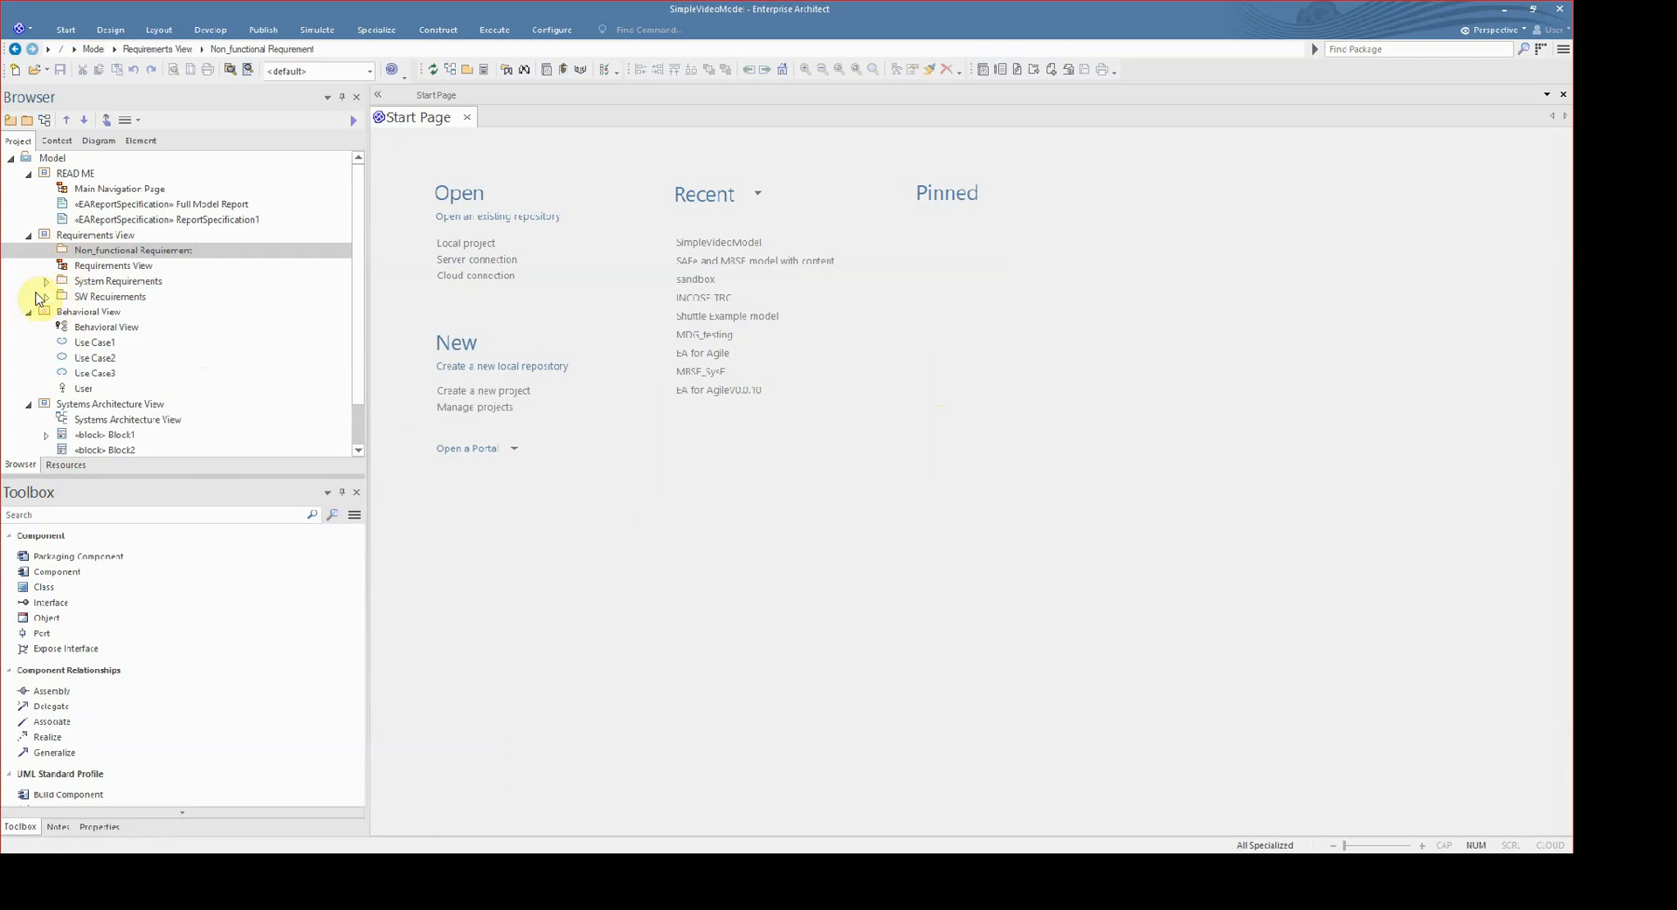
left_click(49, 302)
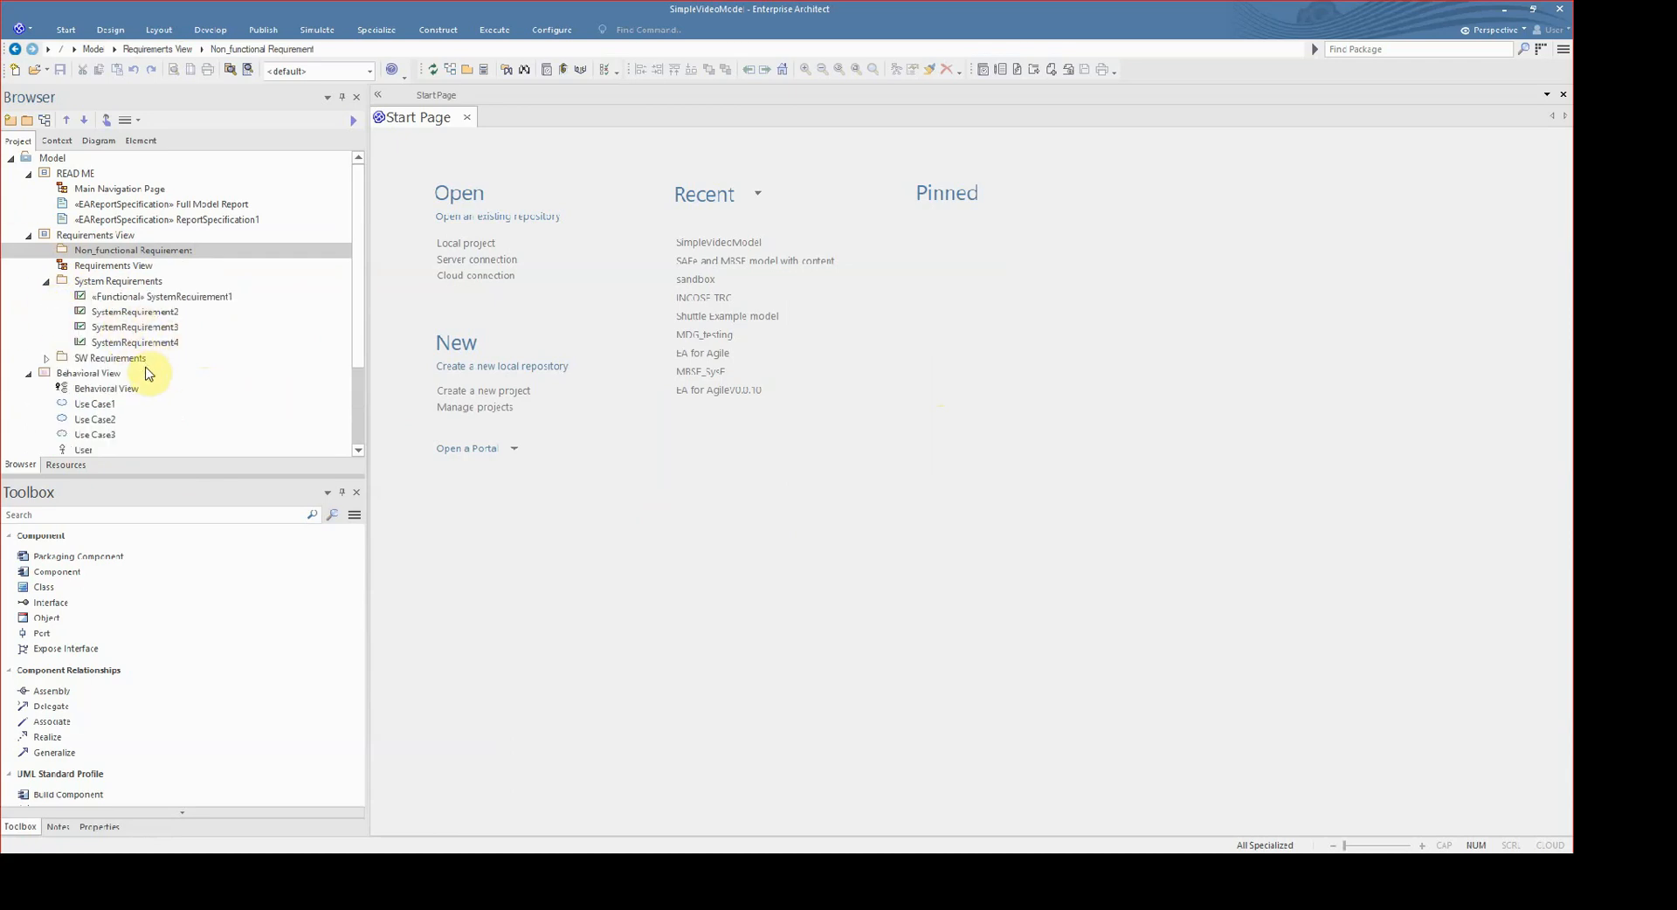
left_click(127, 296)
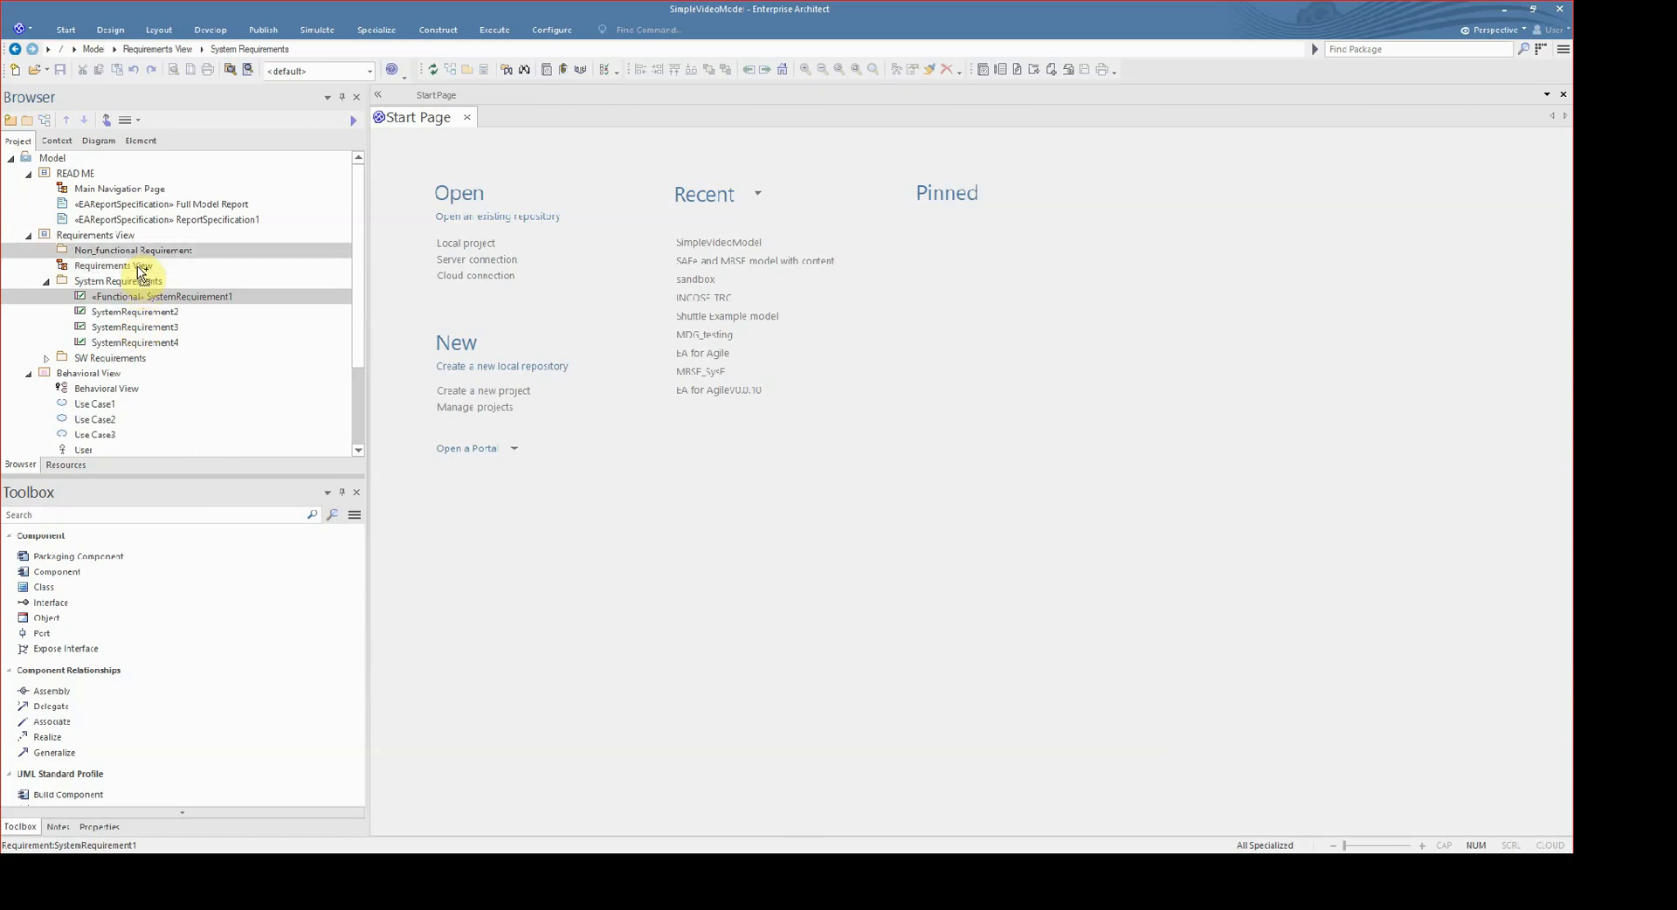
left_click_drag(140, 271, 135, 267)
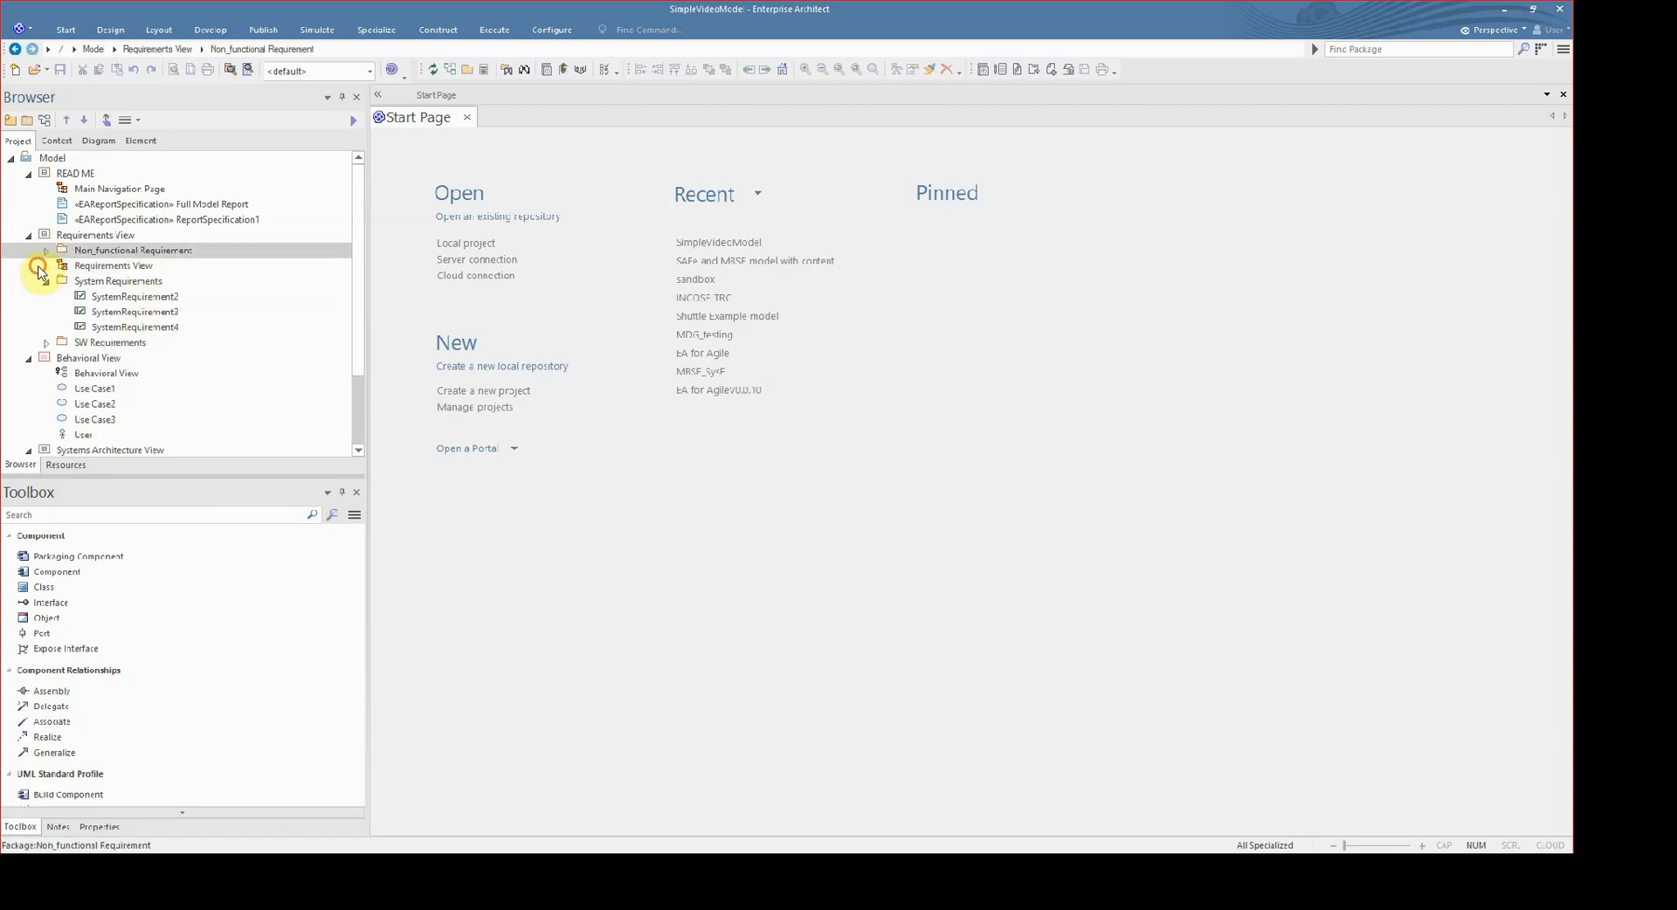
left_click(47, 252)
left_click(129, 267)
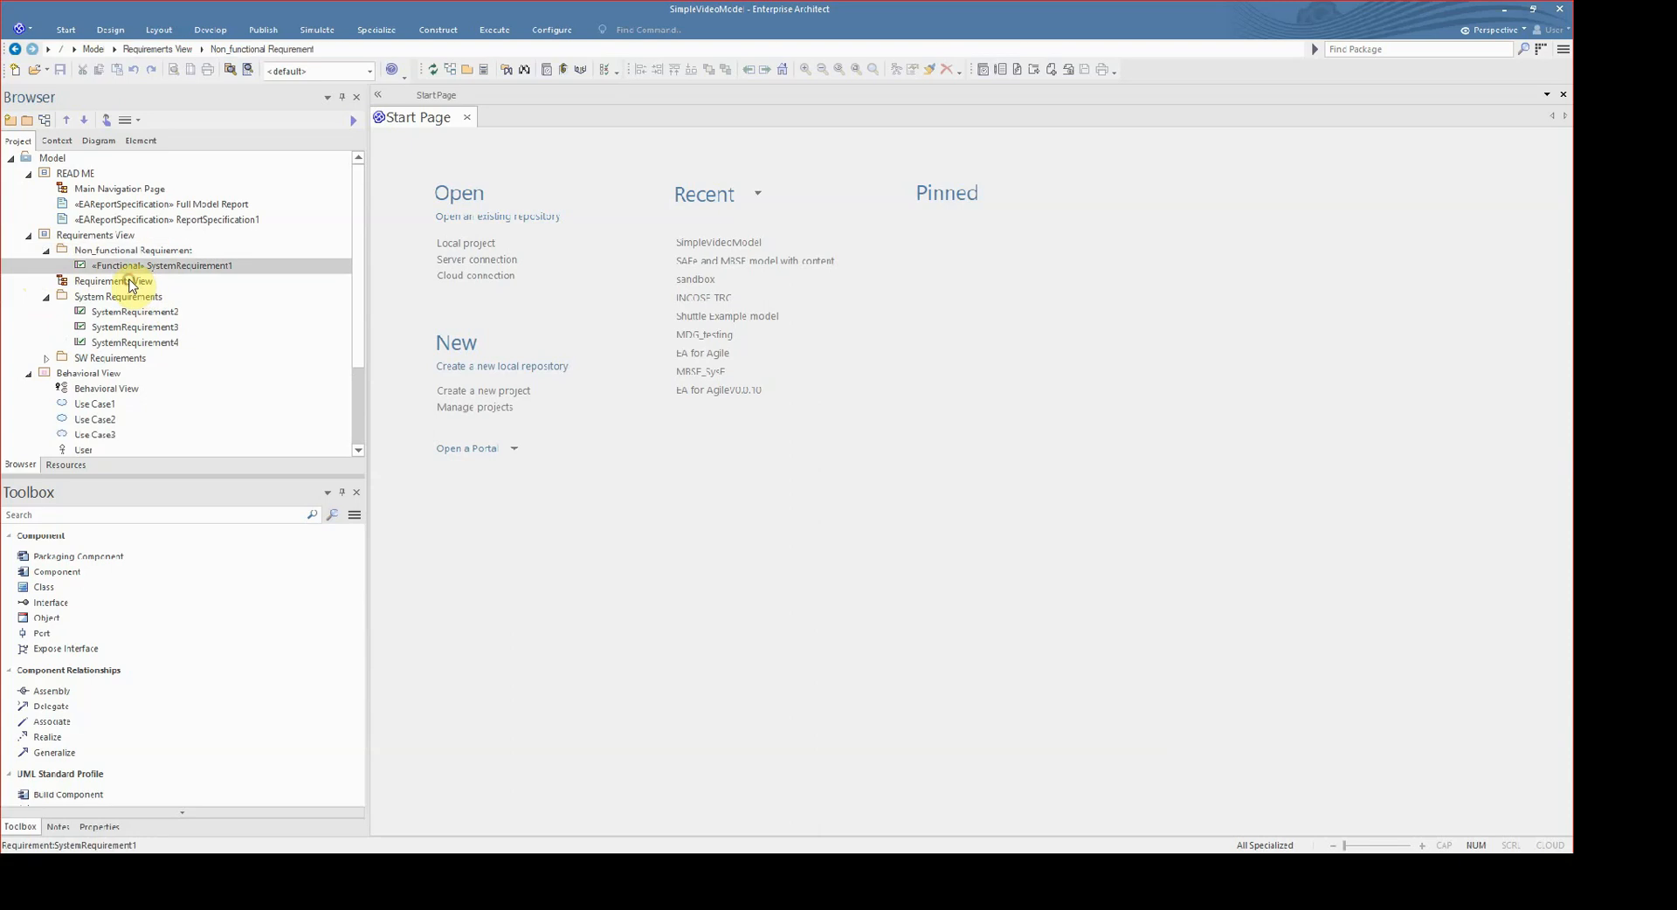
- Nest the System Requirements package inside Non_functional Requirement, then return it to directly under Requirements View
left_click_drag(133, 296, 135, 253)
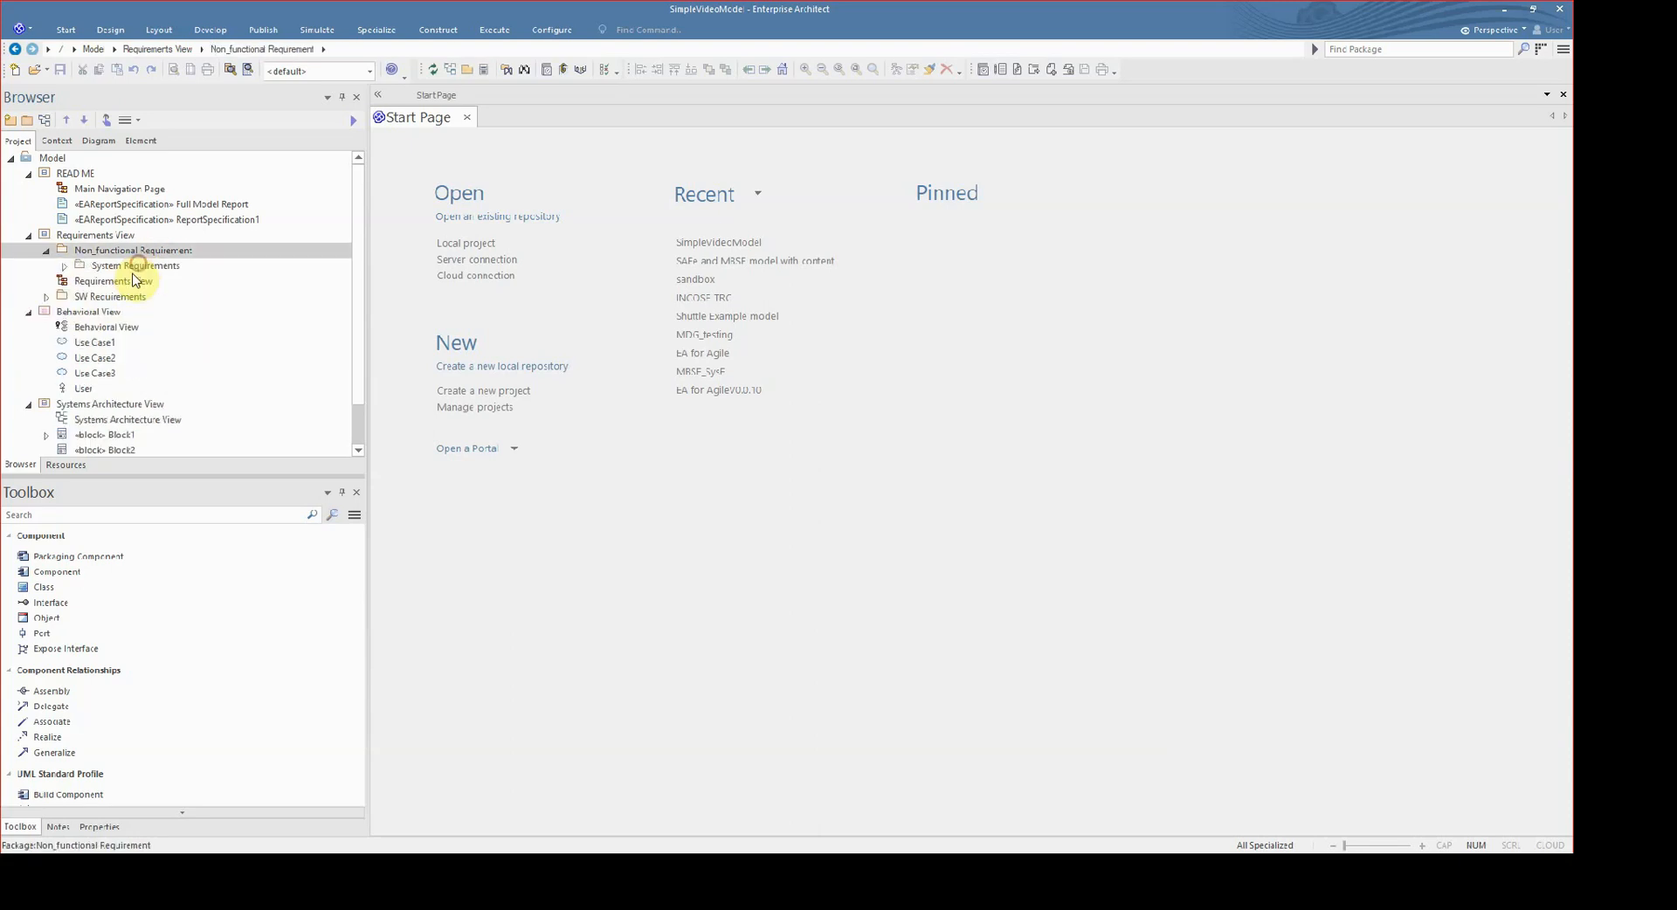
left_click(64, 266)
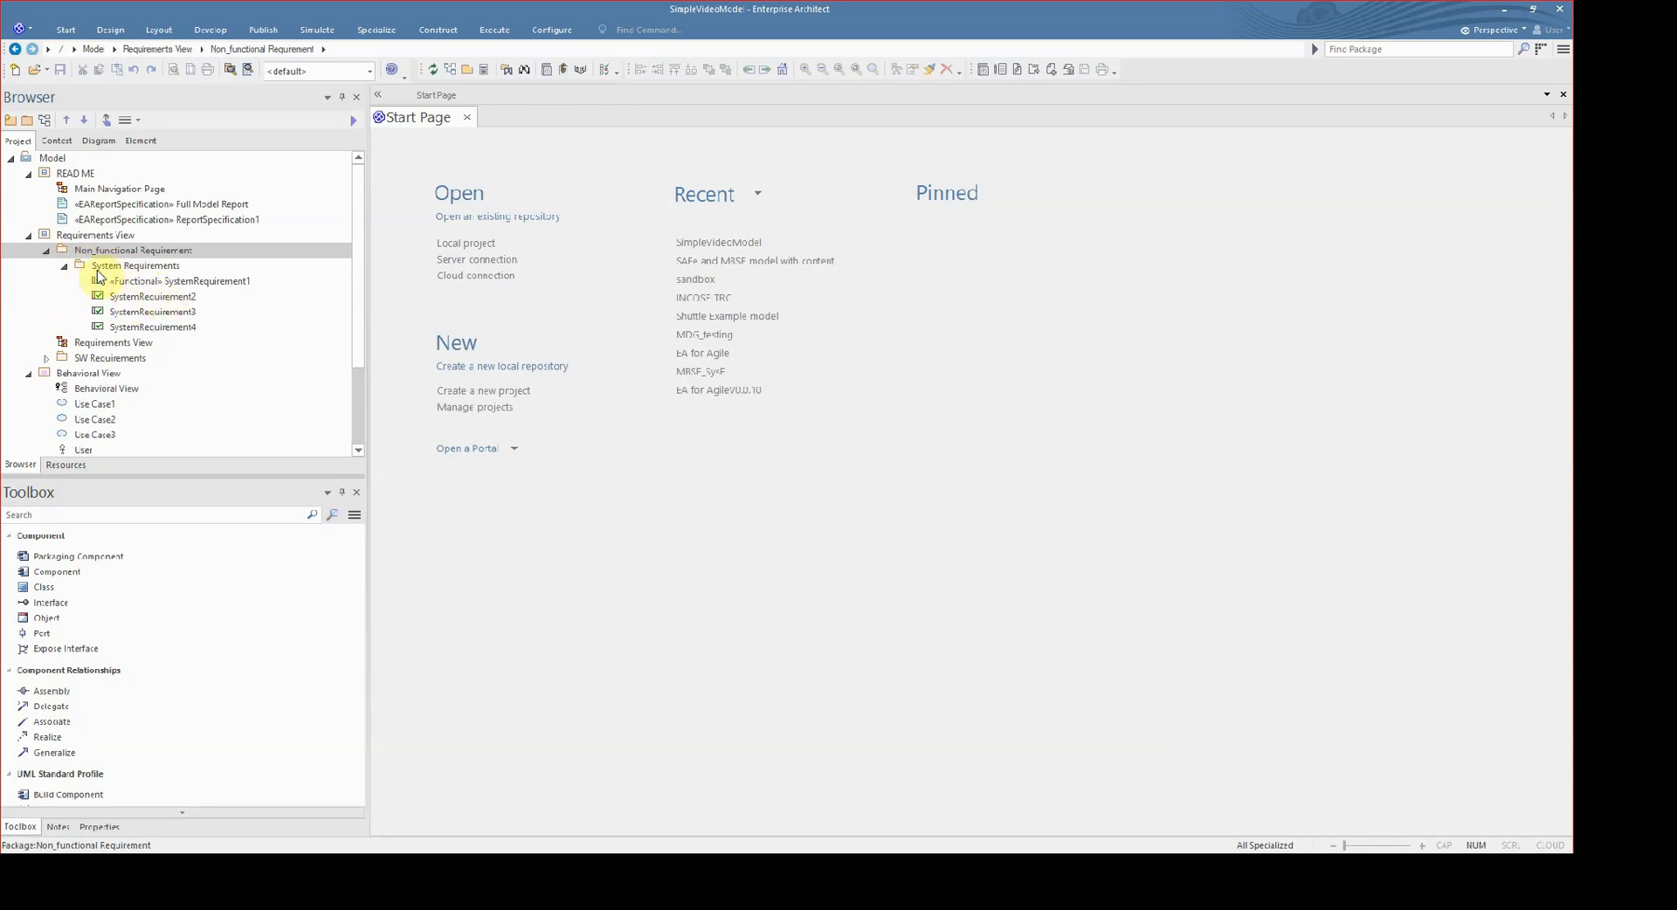
left_click(127, 268)
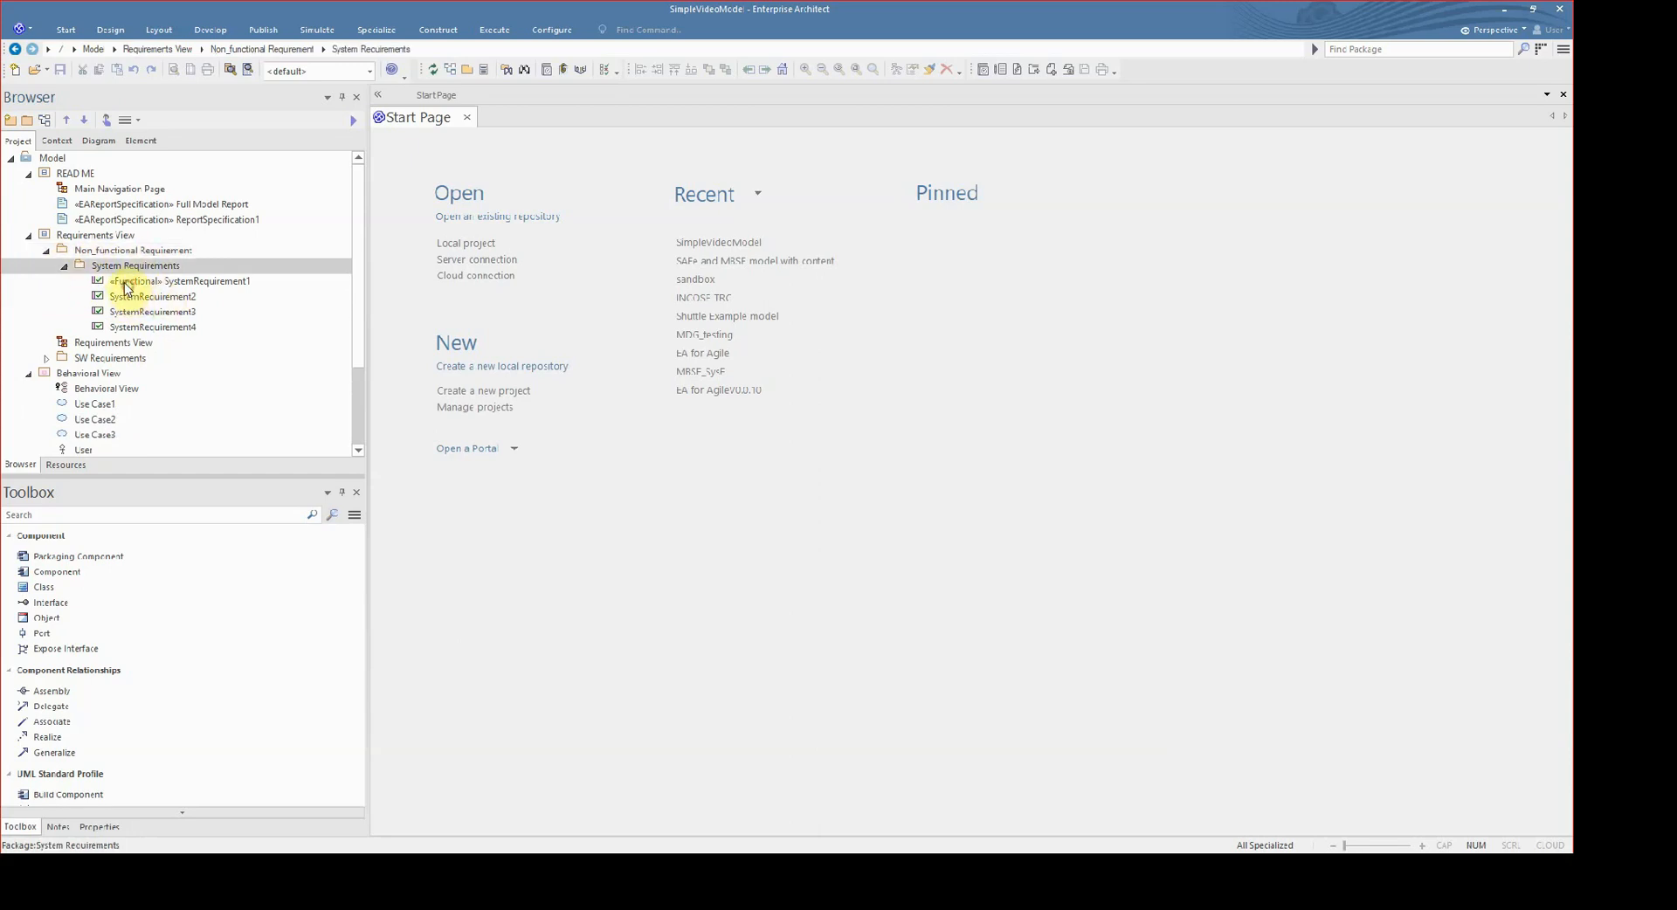
left_click_drag(126, 266, 101, 236)
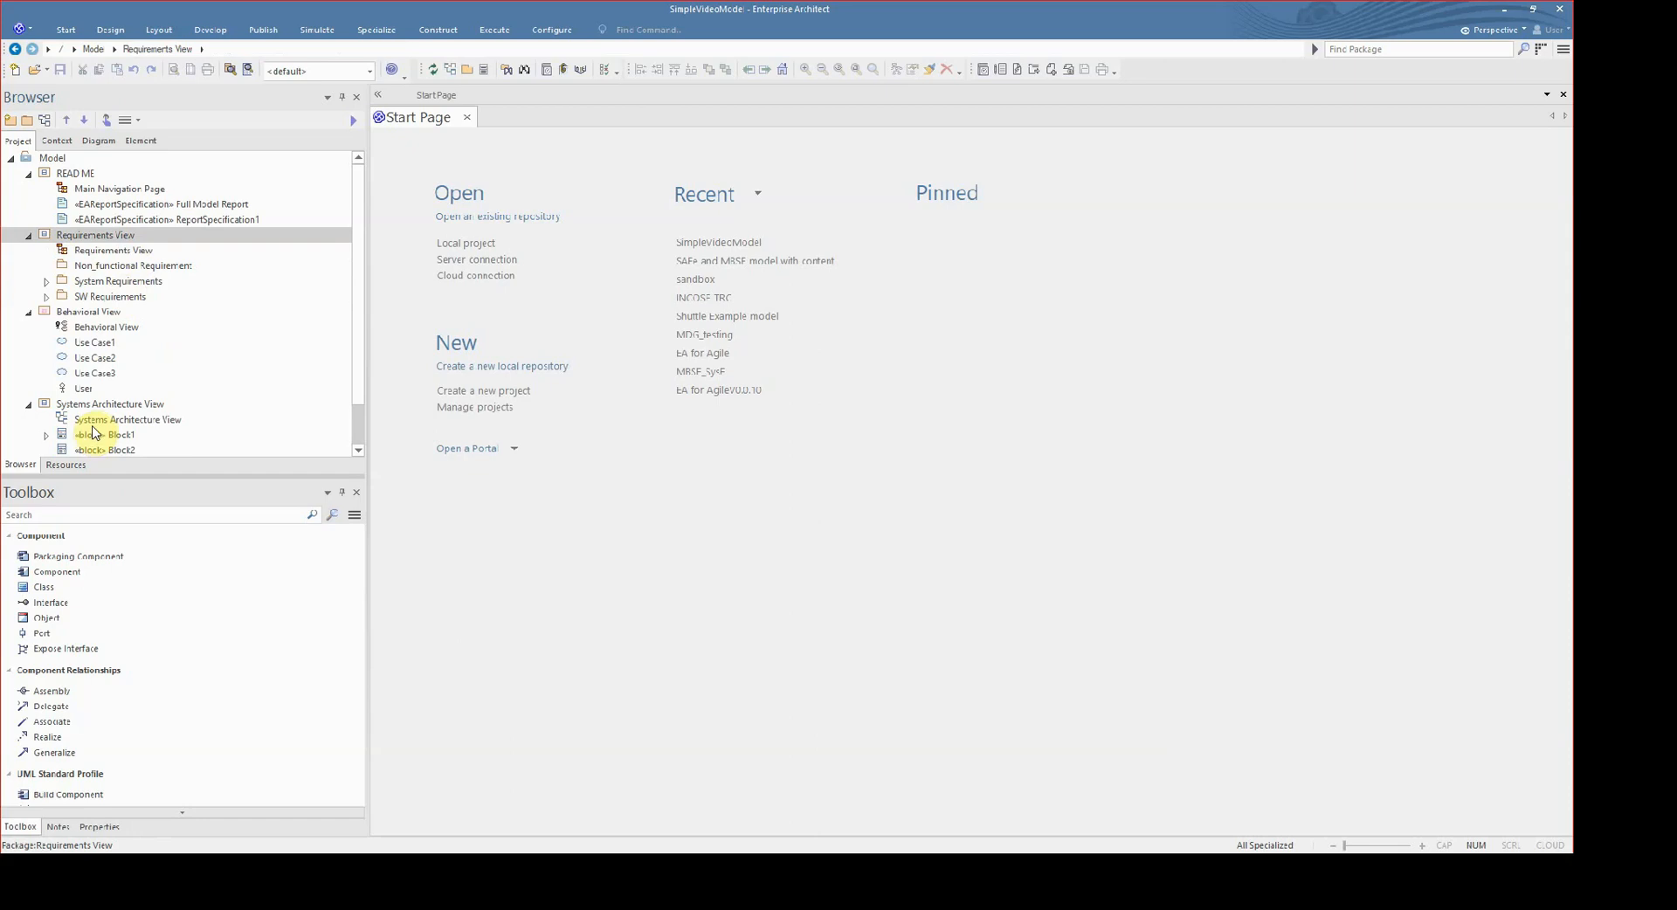
- Open the Requirements View diagram and place the Non_functional Requirement package as a package element to the right of the SW requirements
left_click(122, 281)
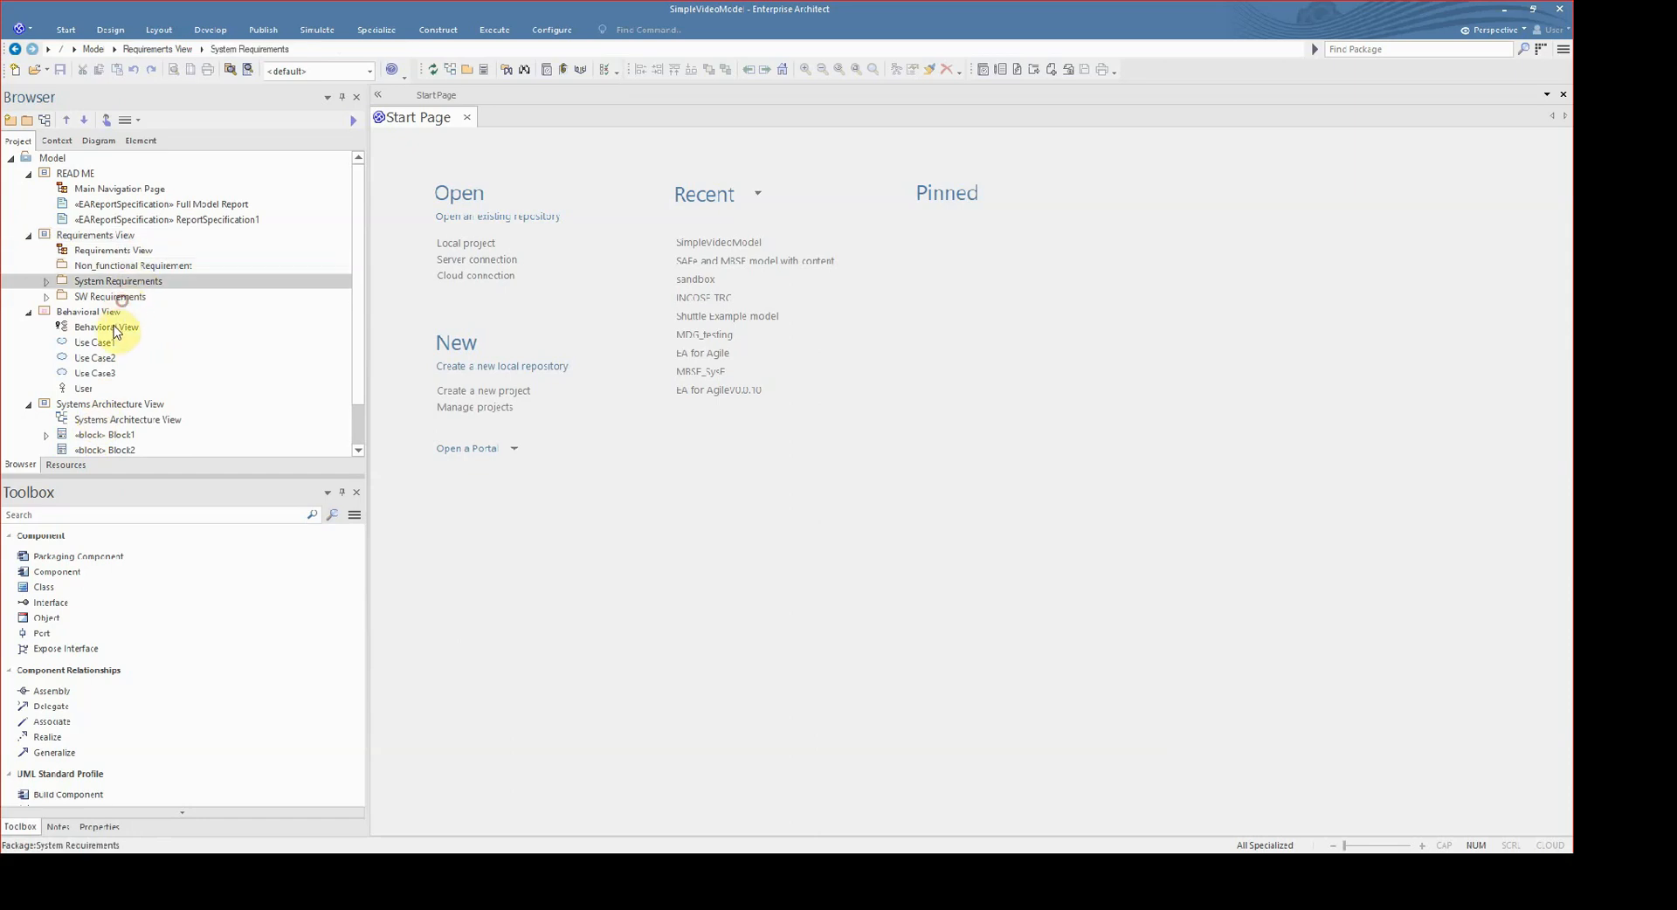
left_click(114, 298)
left_click(109, 265)
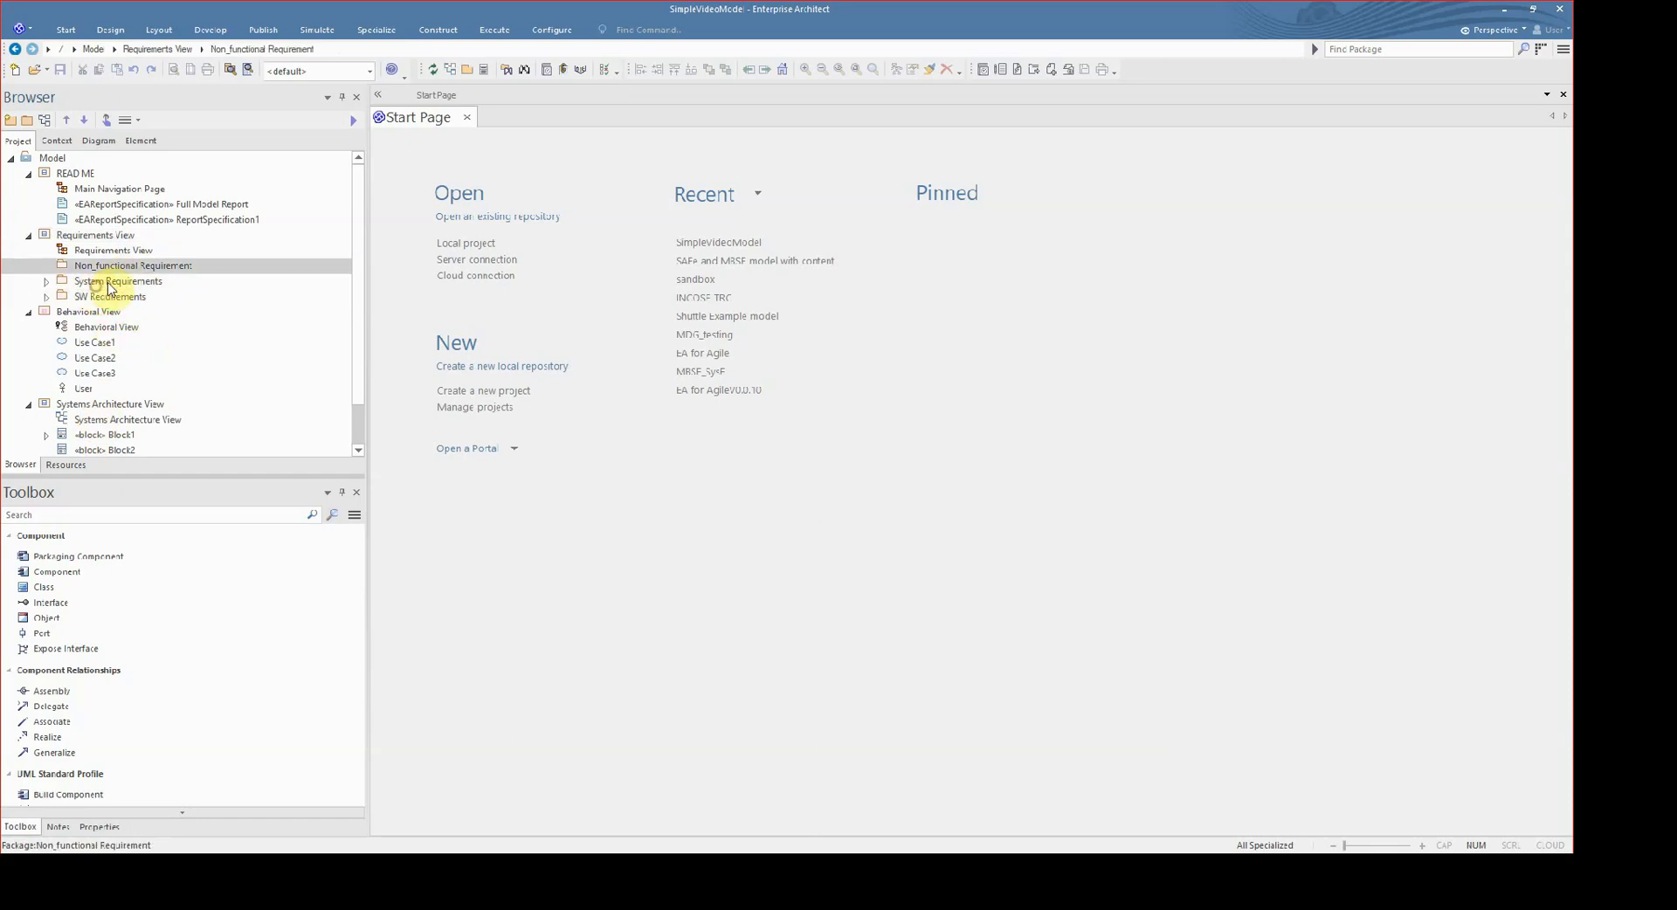
key("Up")
key("Return")
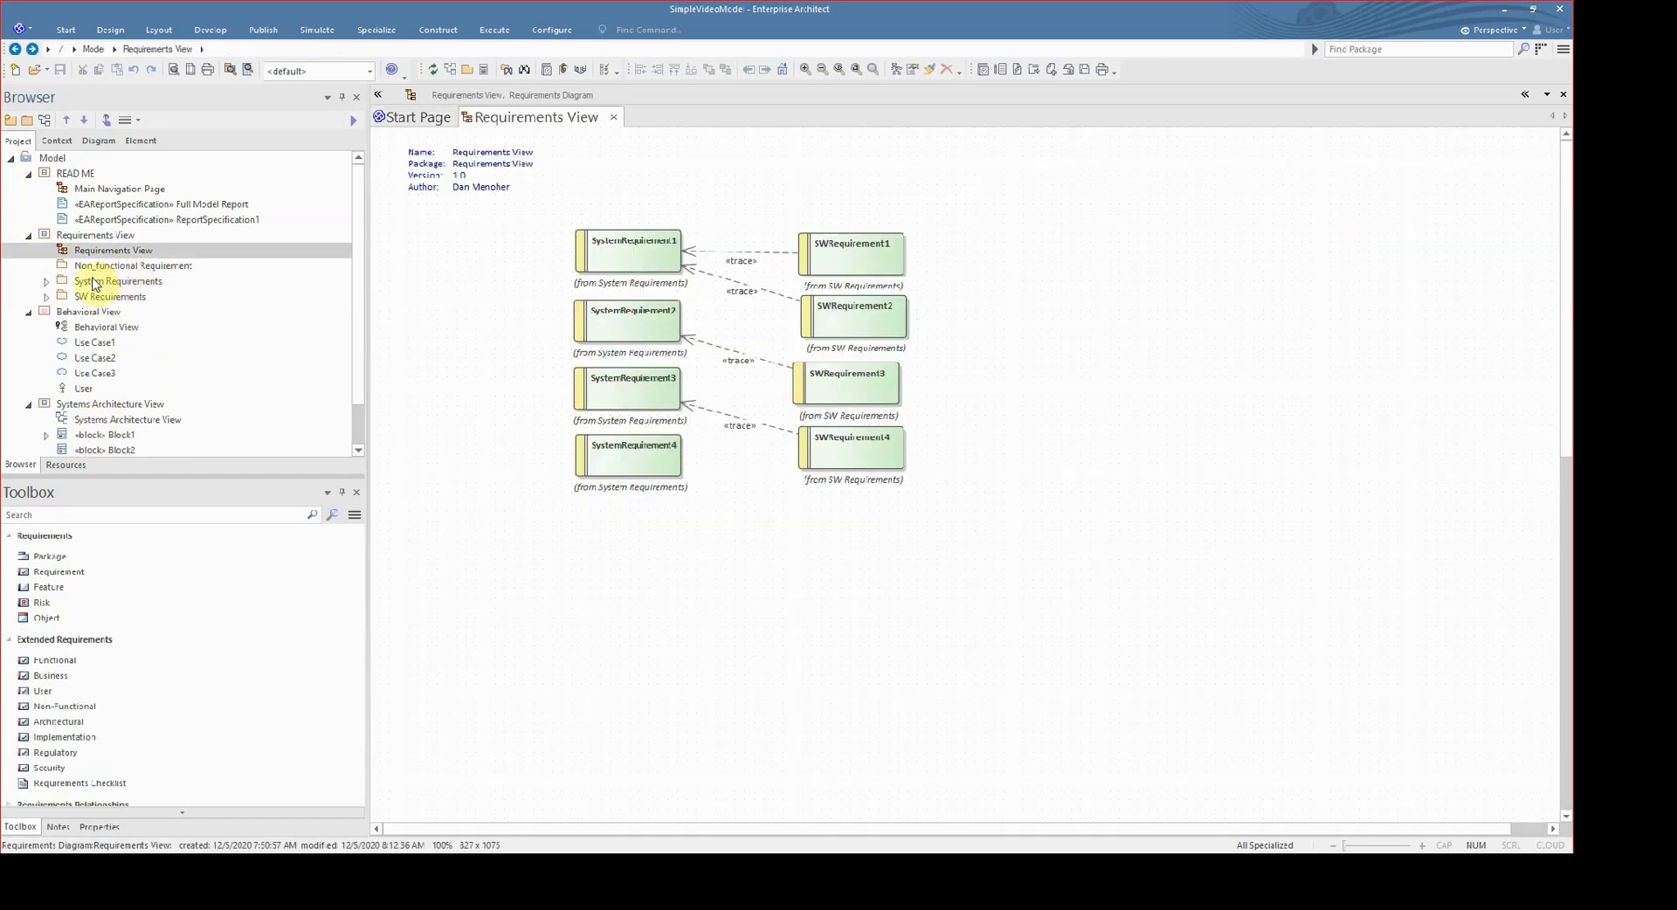
left_click_drag(96, 265, 1240, 302)
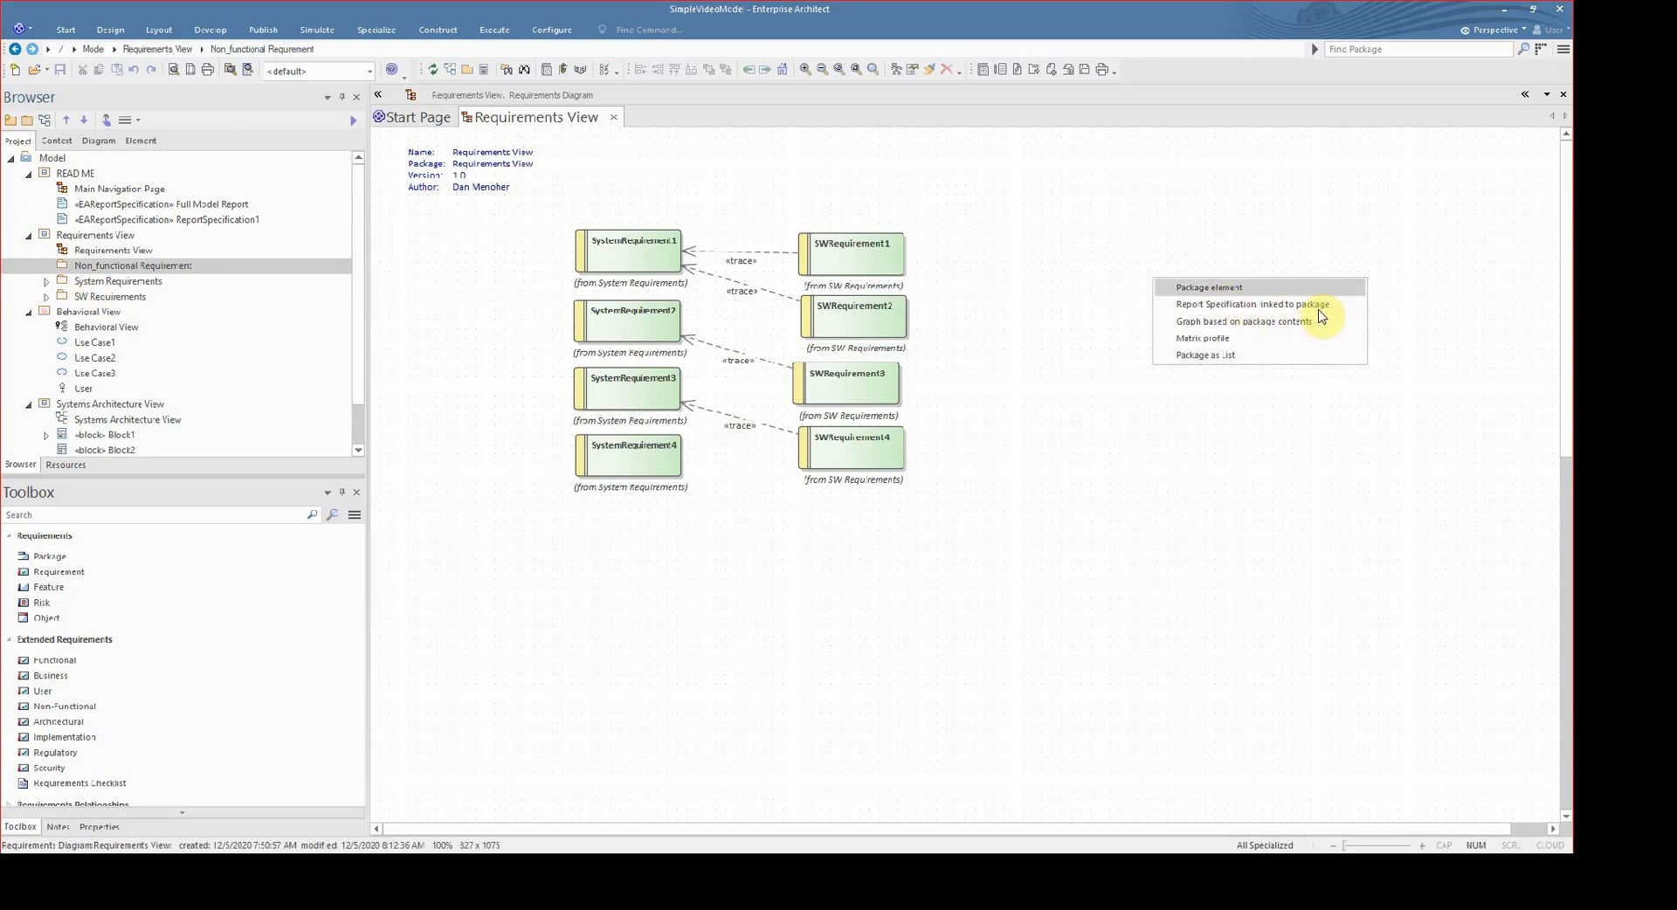
left_click(1310, 288)
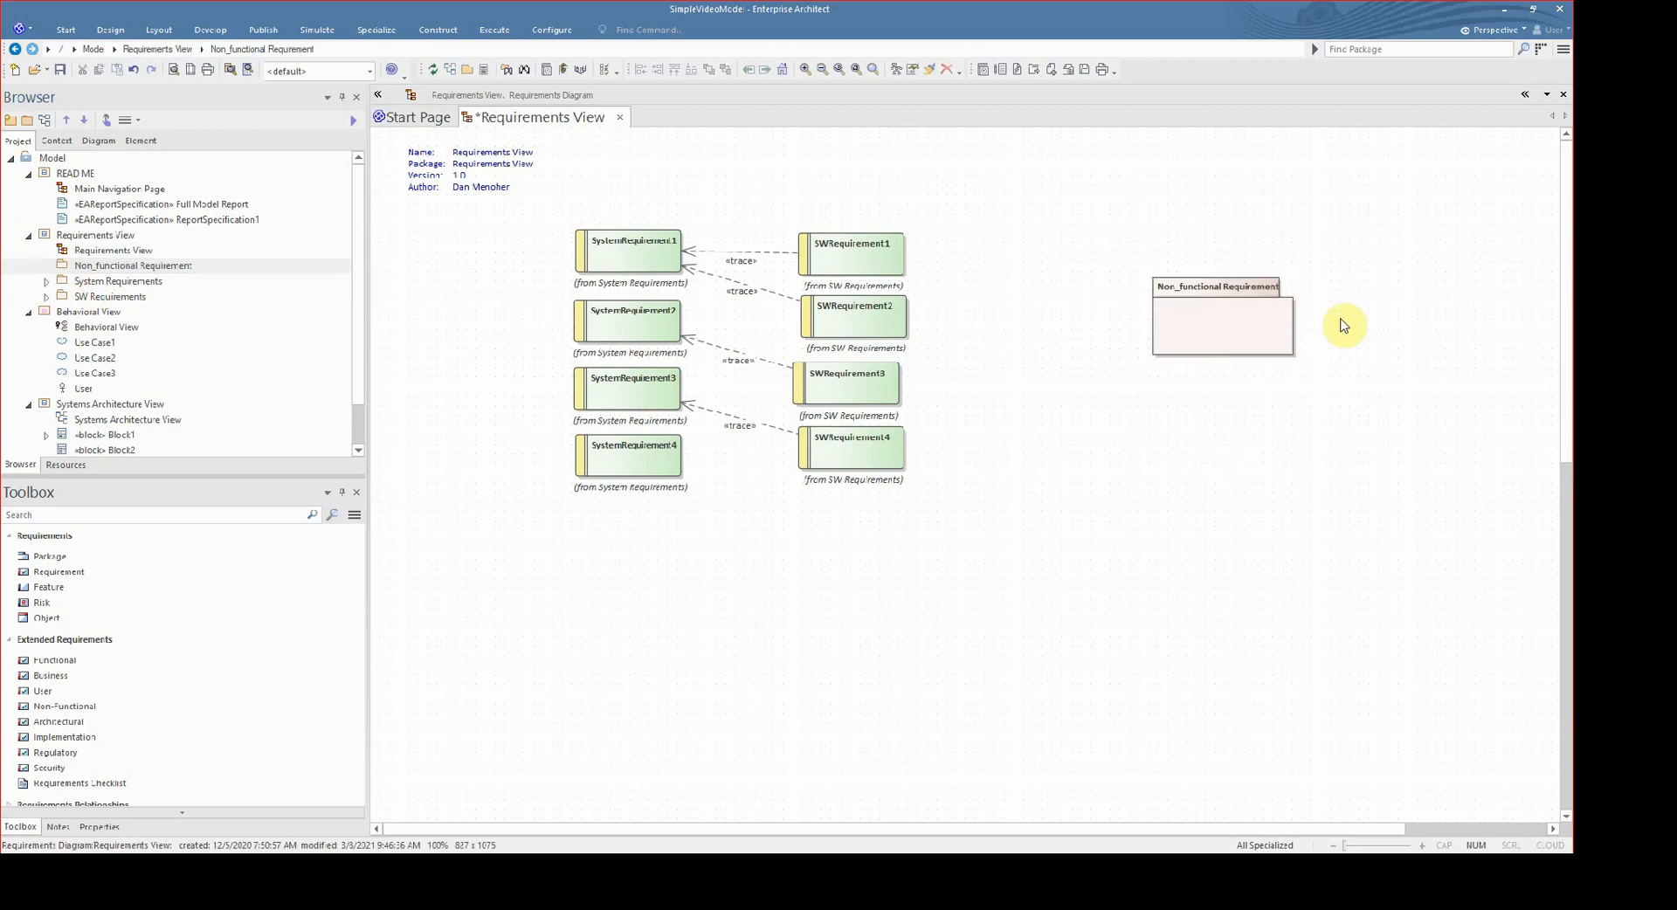
- Remove the Non_functional Requirement package element from the Requirements View diagram
left_click(1284, 333)
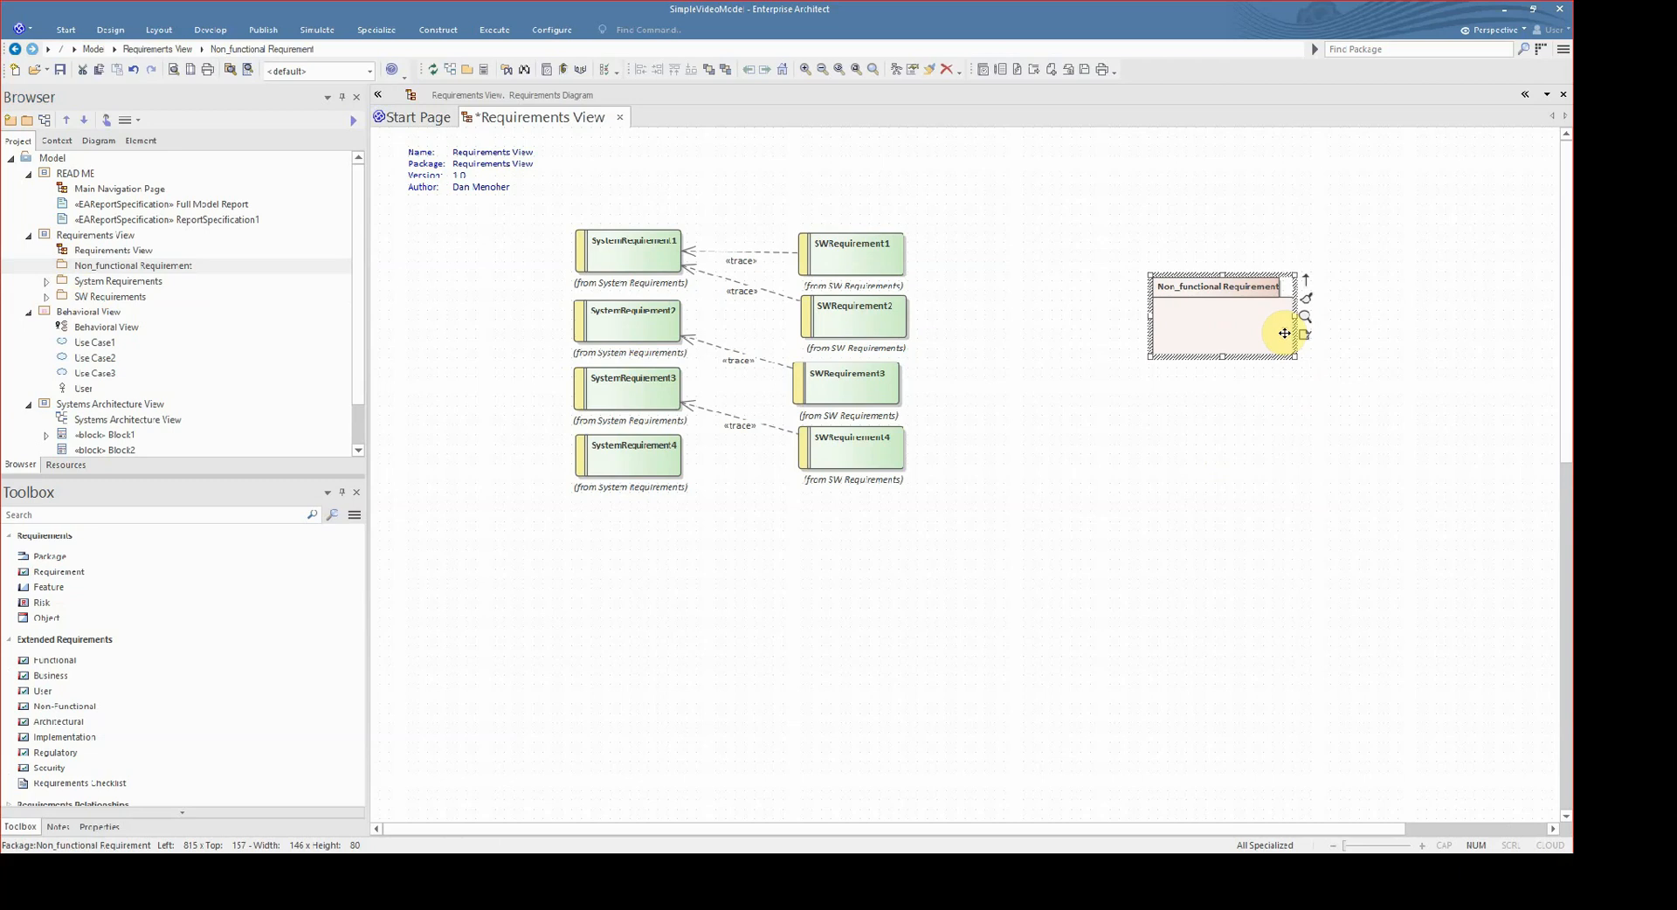
key("Delete")
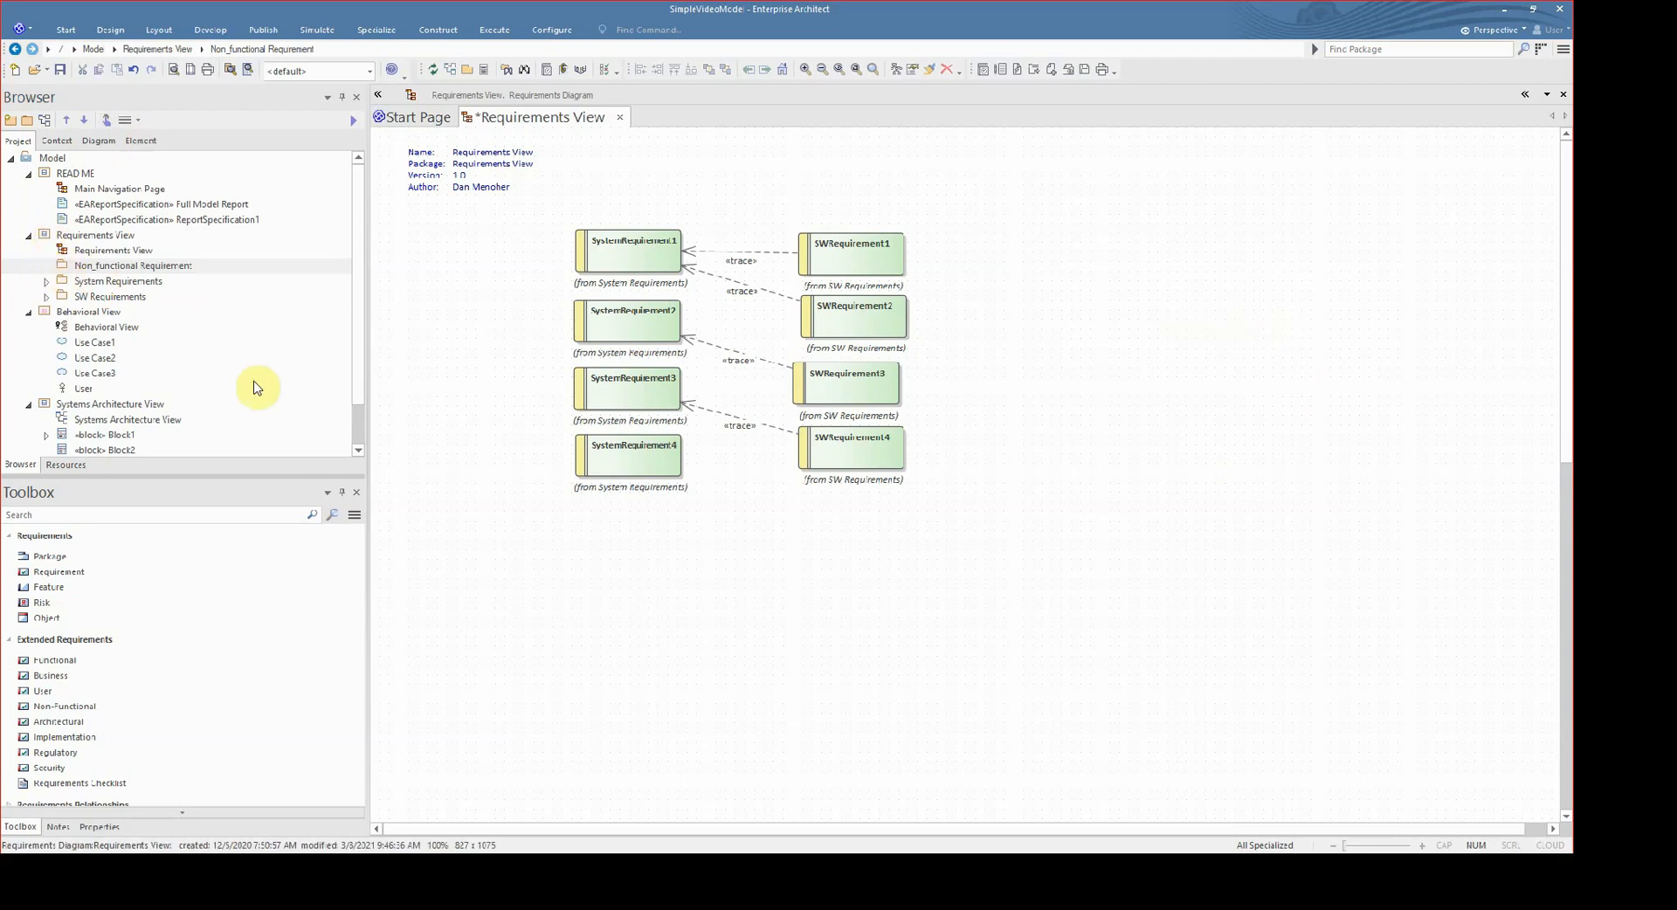
- Collapse the Requirements View, Behavioral View and Systems Architecture View packages in the project browser
left_click(29, 235)
left_click(29, 250)
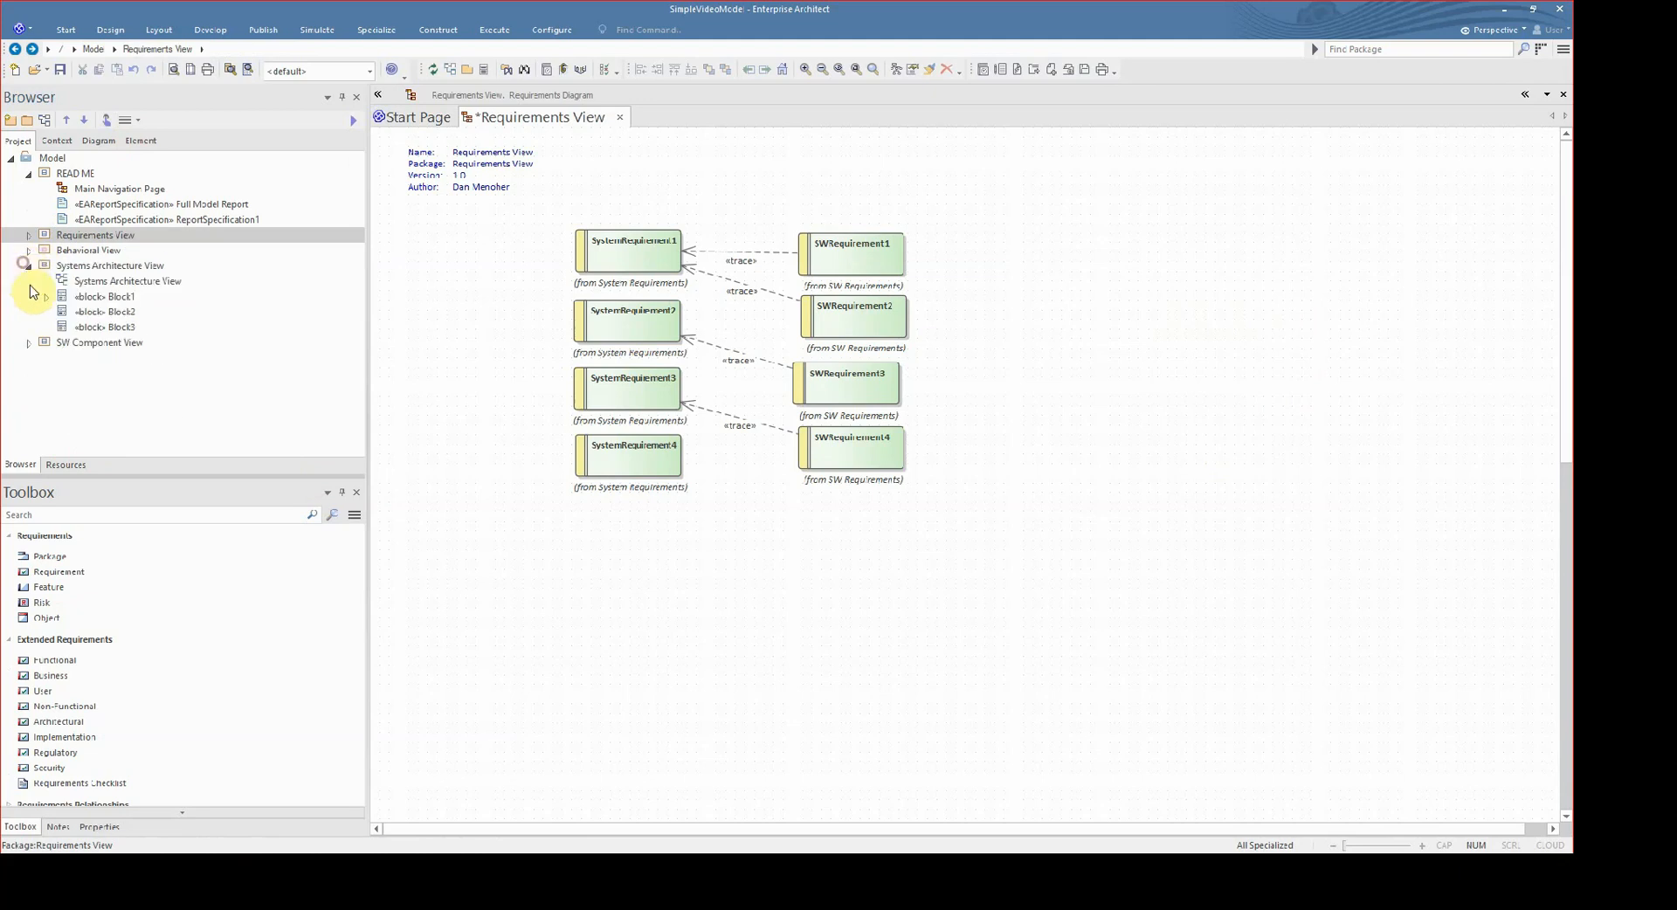
left_click(28, 265)
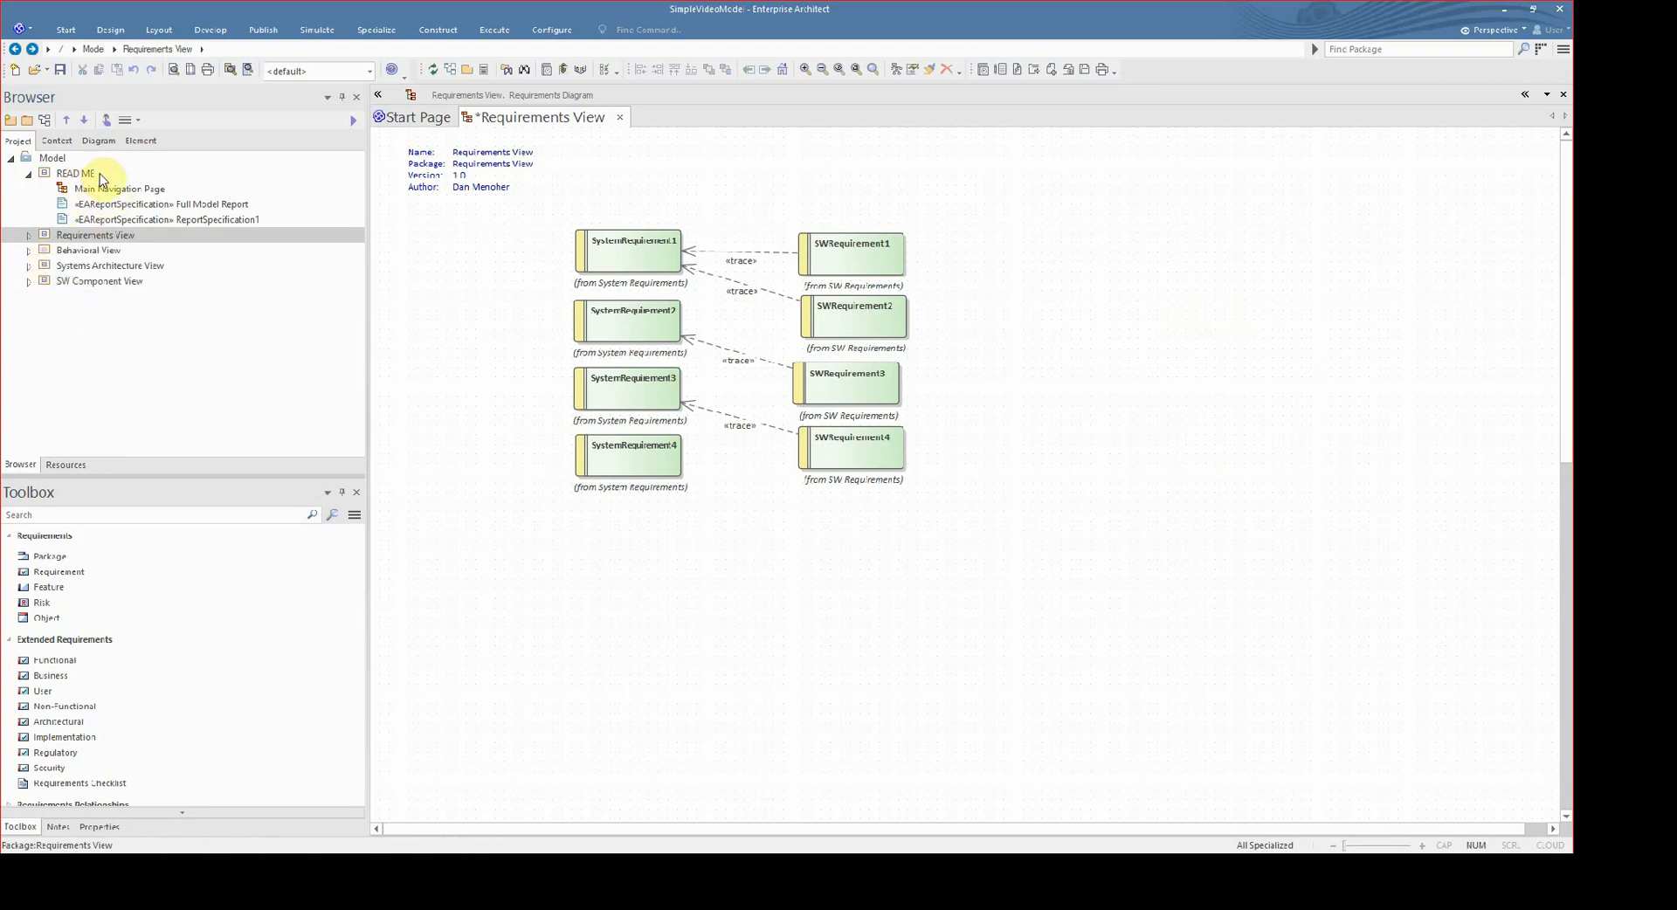
- Open the Main Navigation Page diagram and examine its header's title text, diagram properties text and background note
double_click(121, 190)
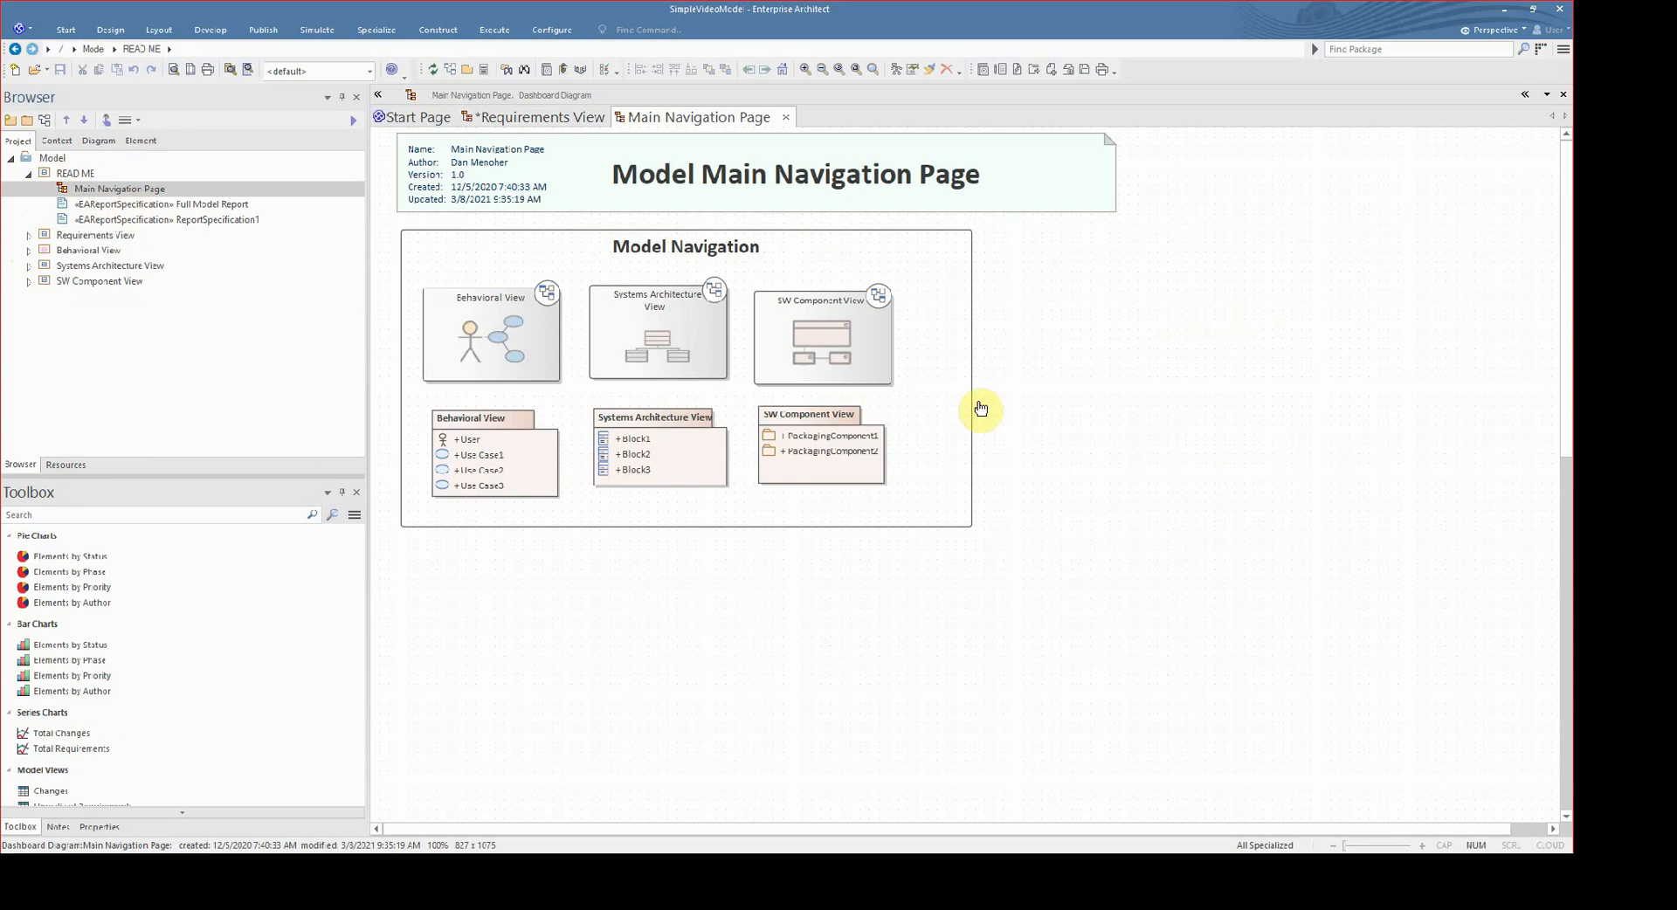
left_click(637, 180)
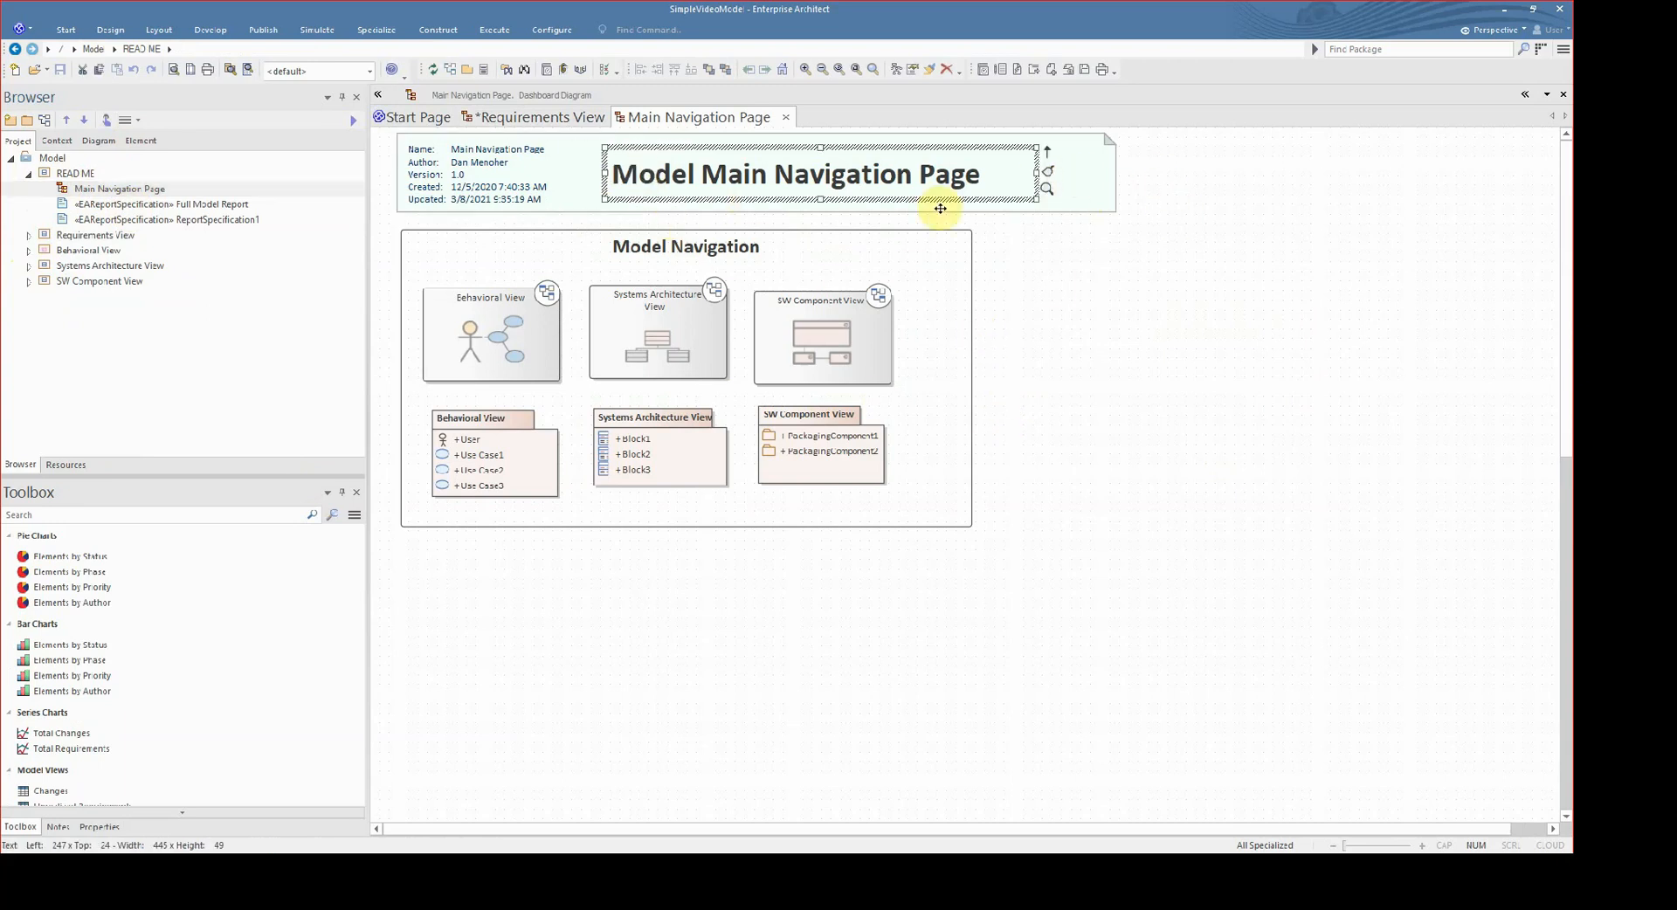
left_click(487, 193)
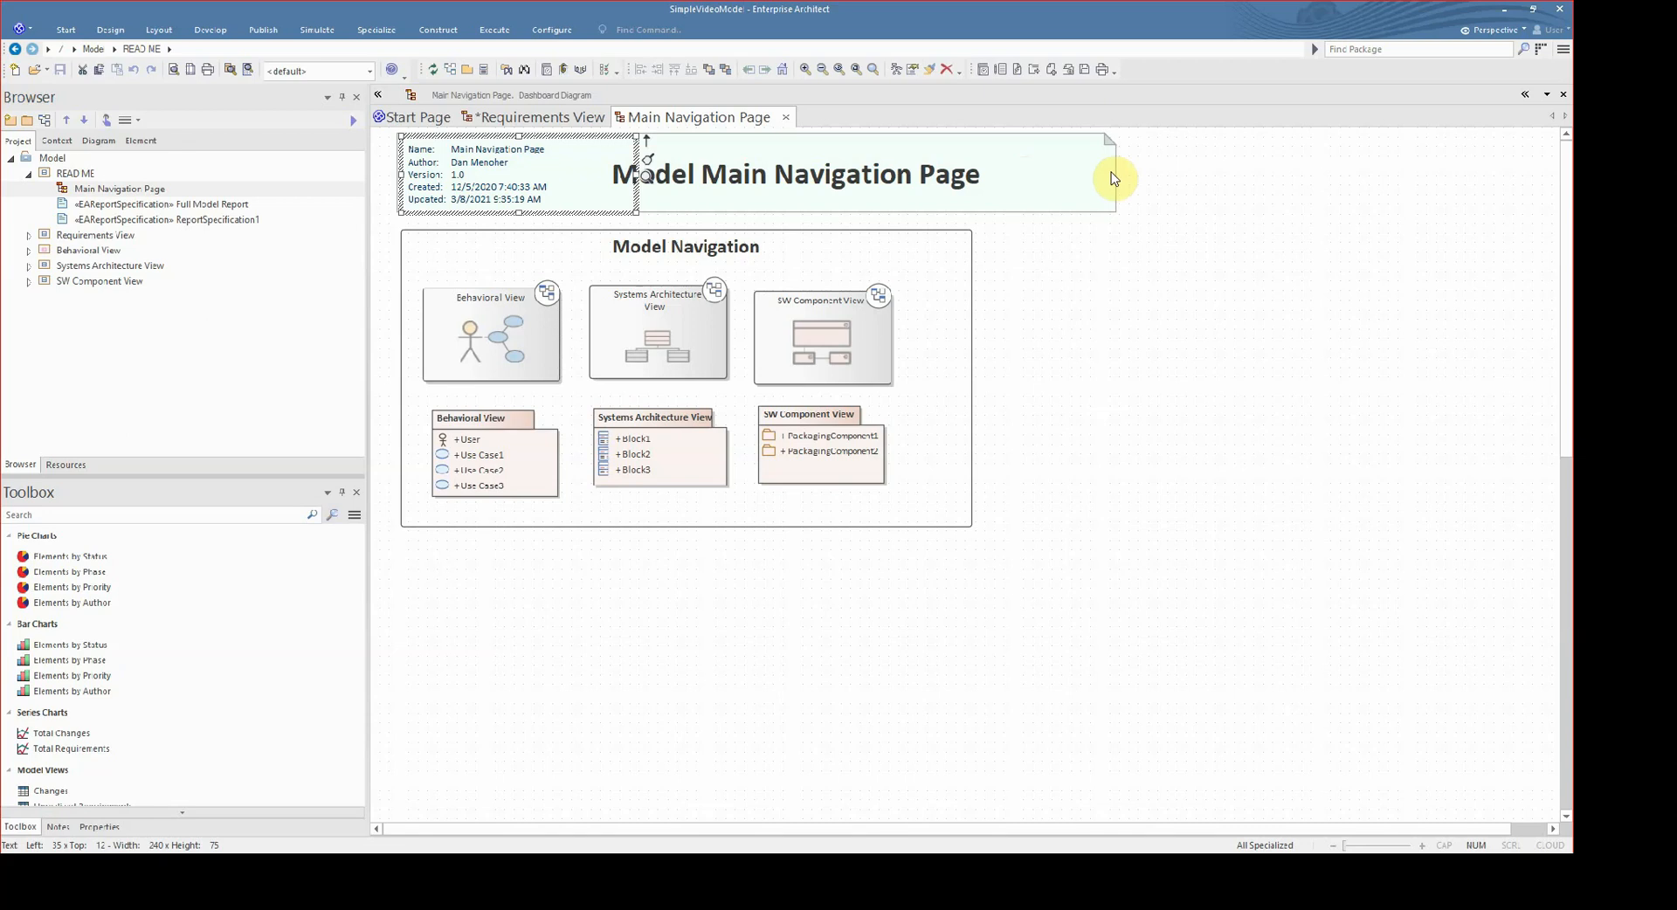
left_click(1109, 175)
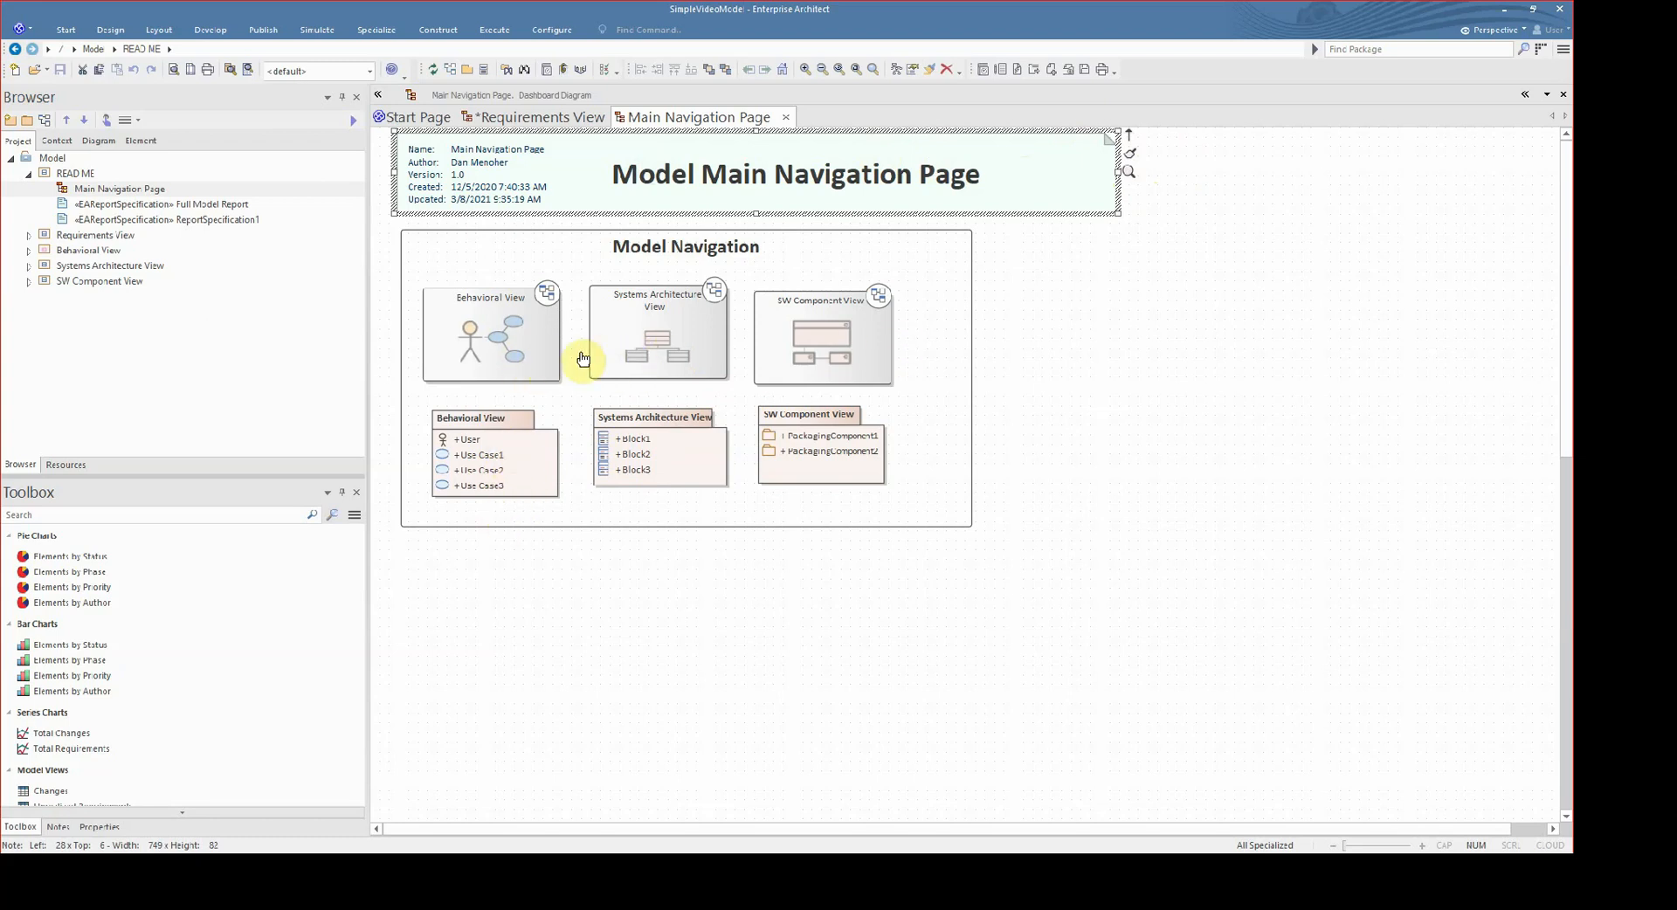
left_click(789, 686)
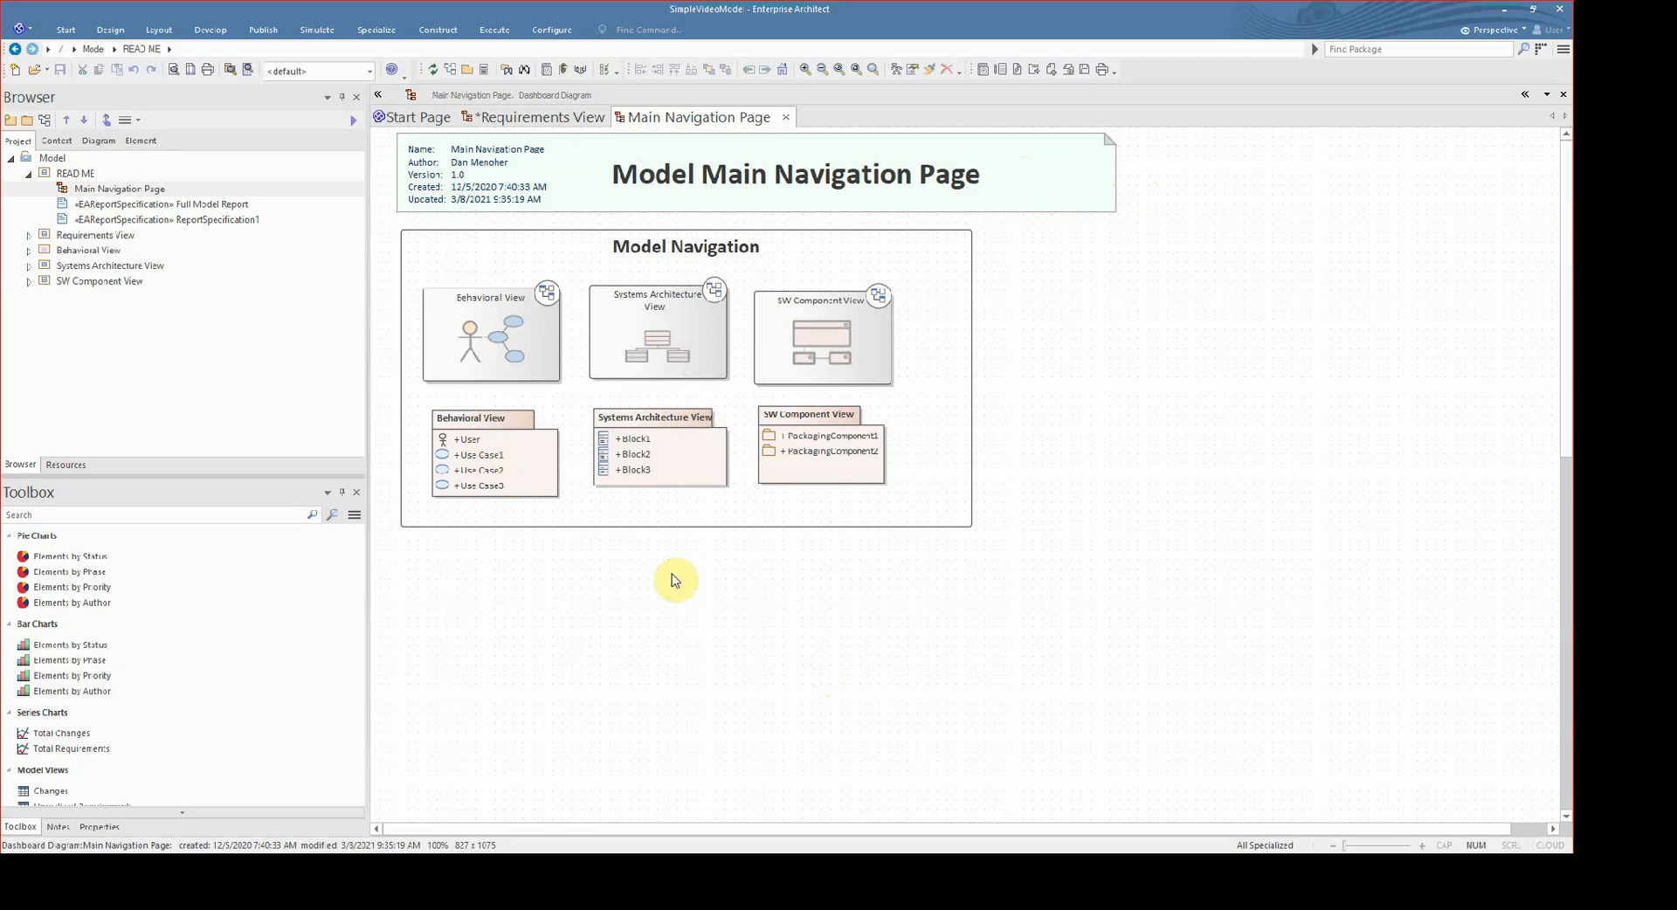
- Collapse the README package and widen the Model Navigation boundary to the right to about 764 wide
left_click(29, 173)
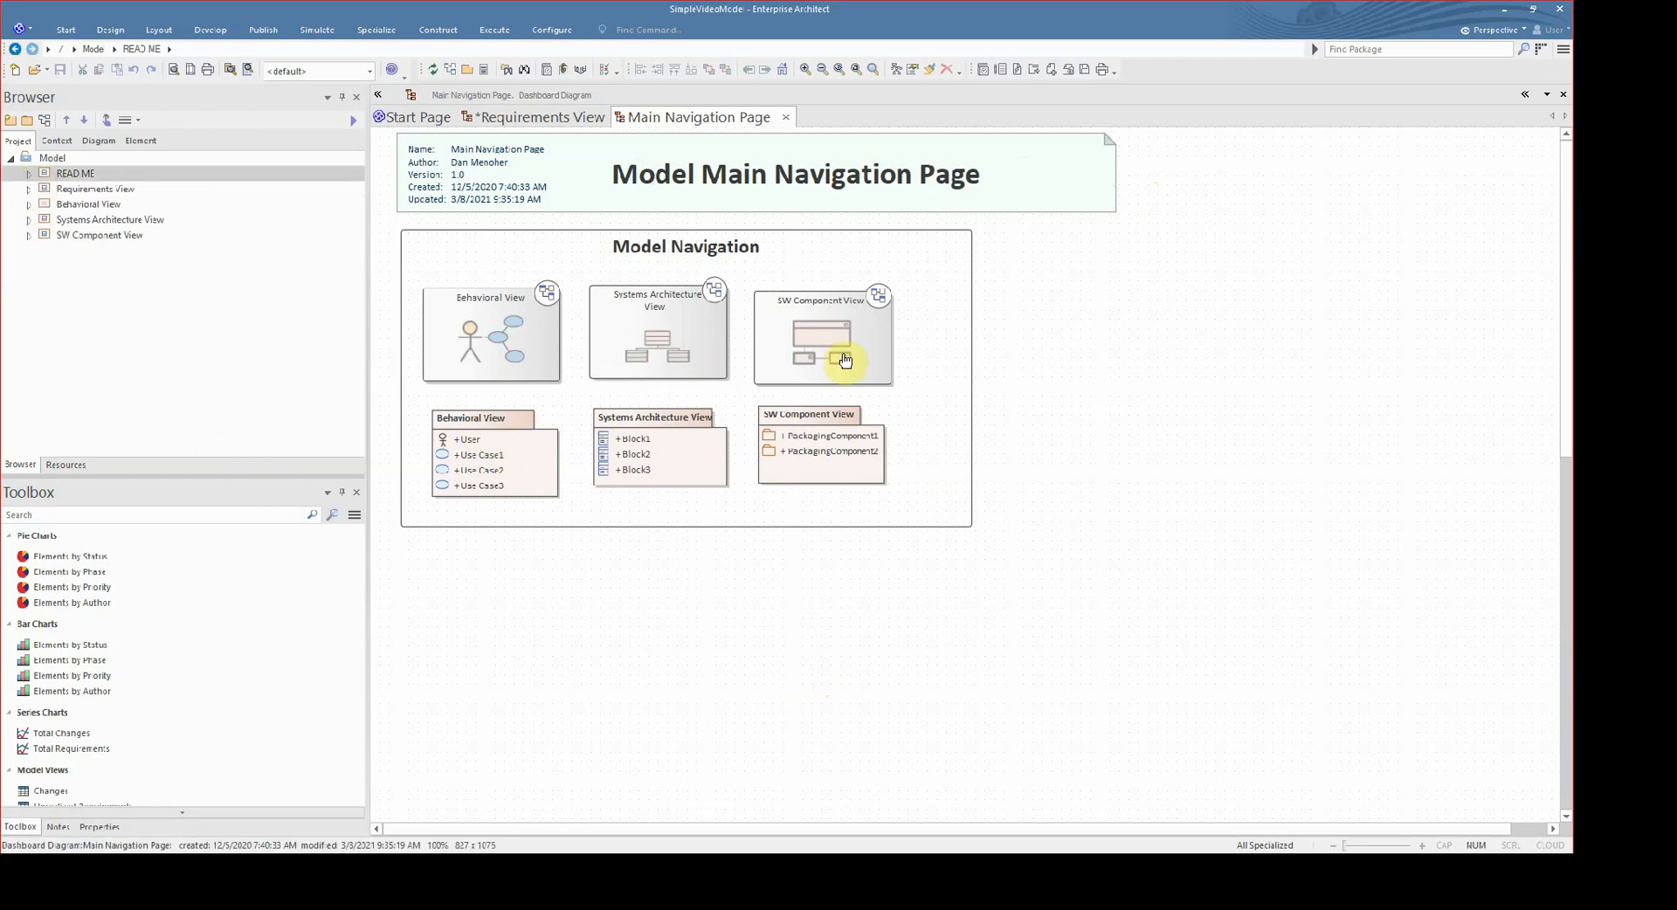
left_click(1025, 386)
left_click_drag(1041, 404, 1214, 401)
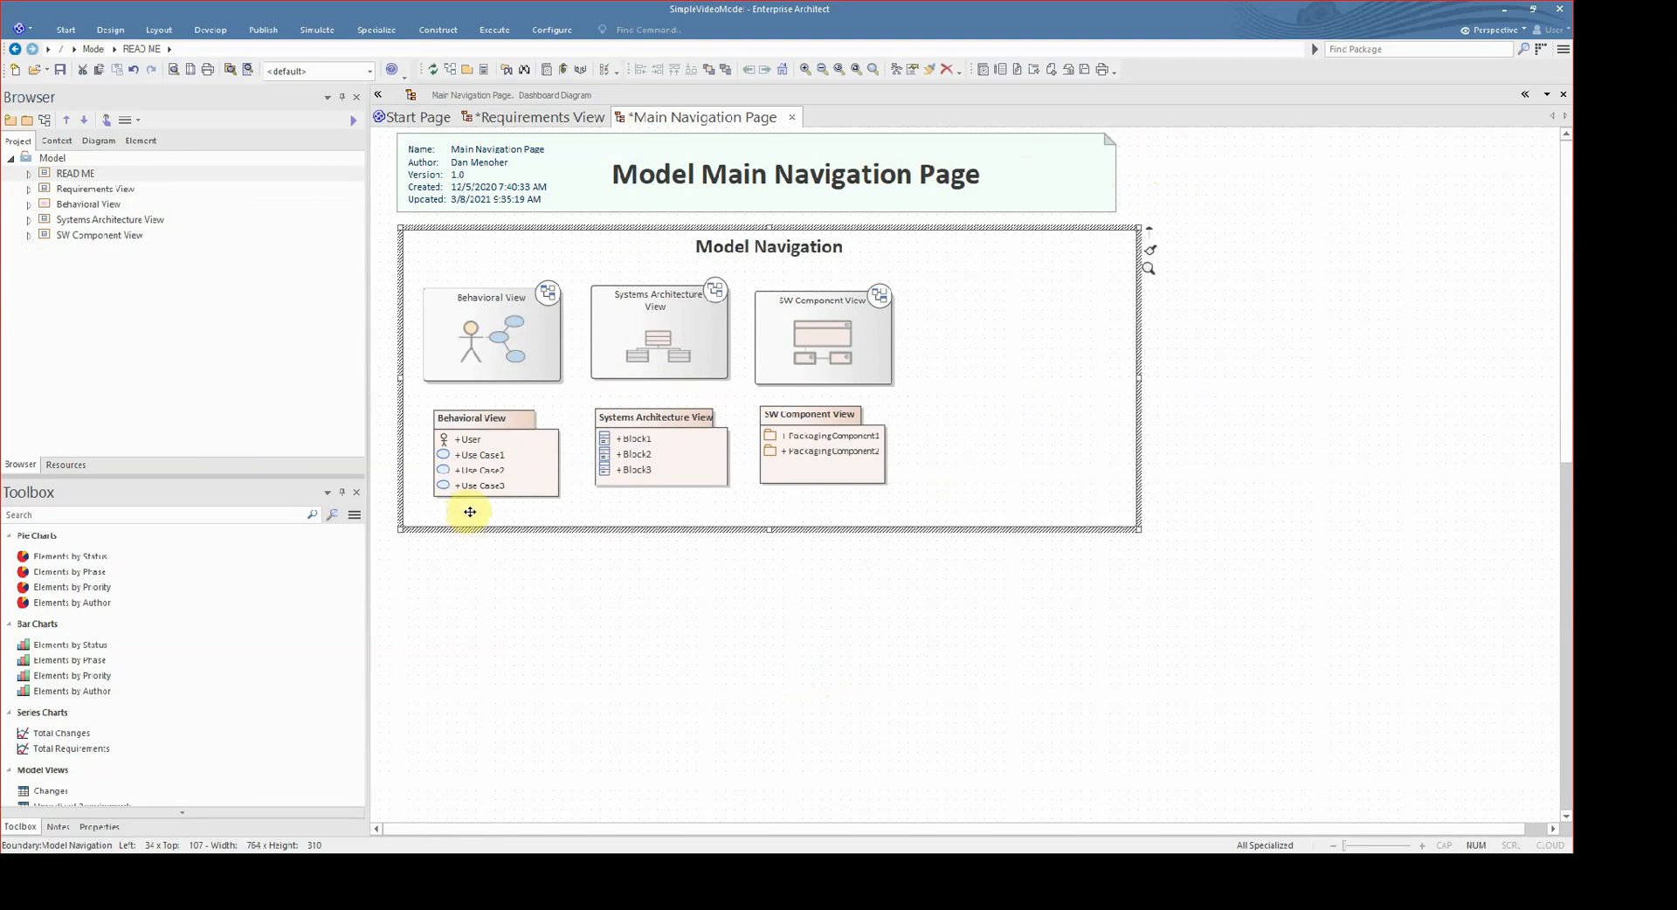
- Add the Requirements View diagram inside the Model Navigation boundary as a Navigation Cell, using the three-box hierarchy image from Navigation Cells (Web EA)
left_click(29, 188)
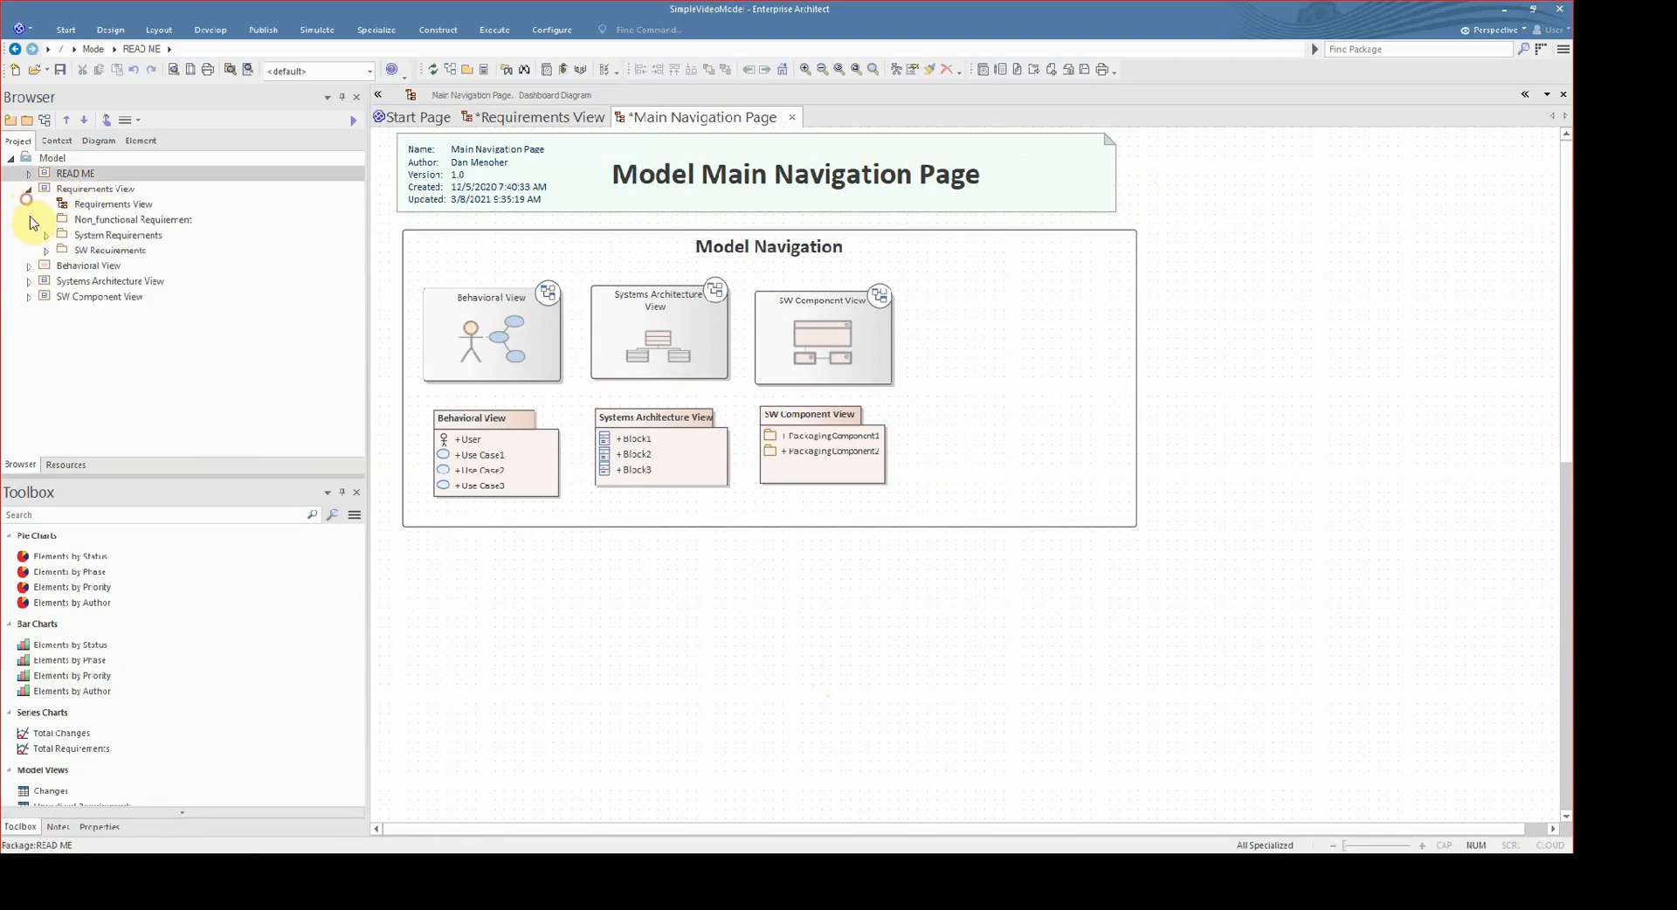
left_click_drag(103, 207, 1021, 327)
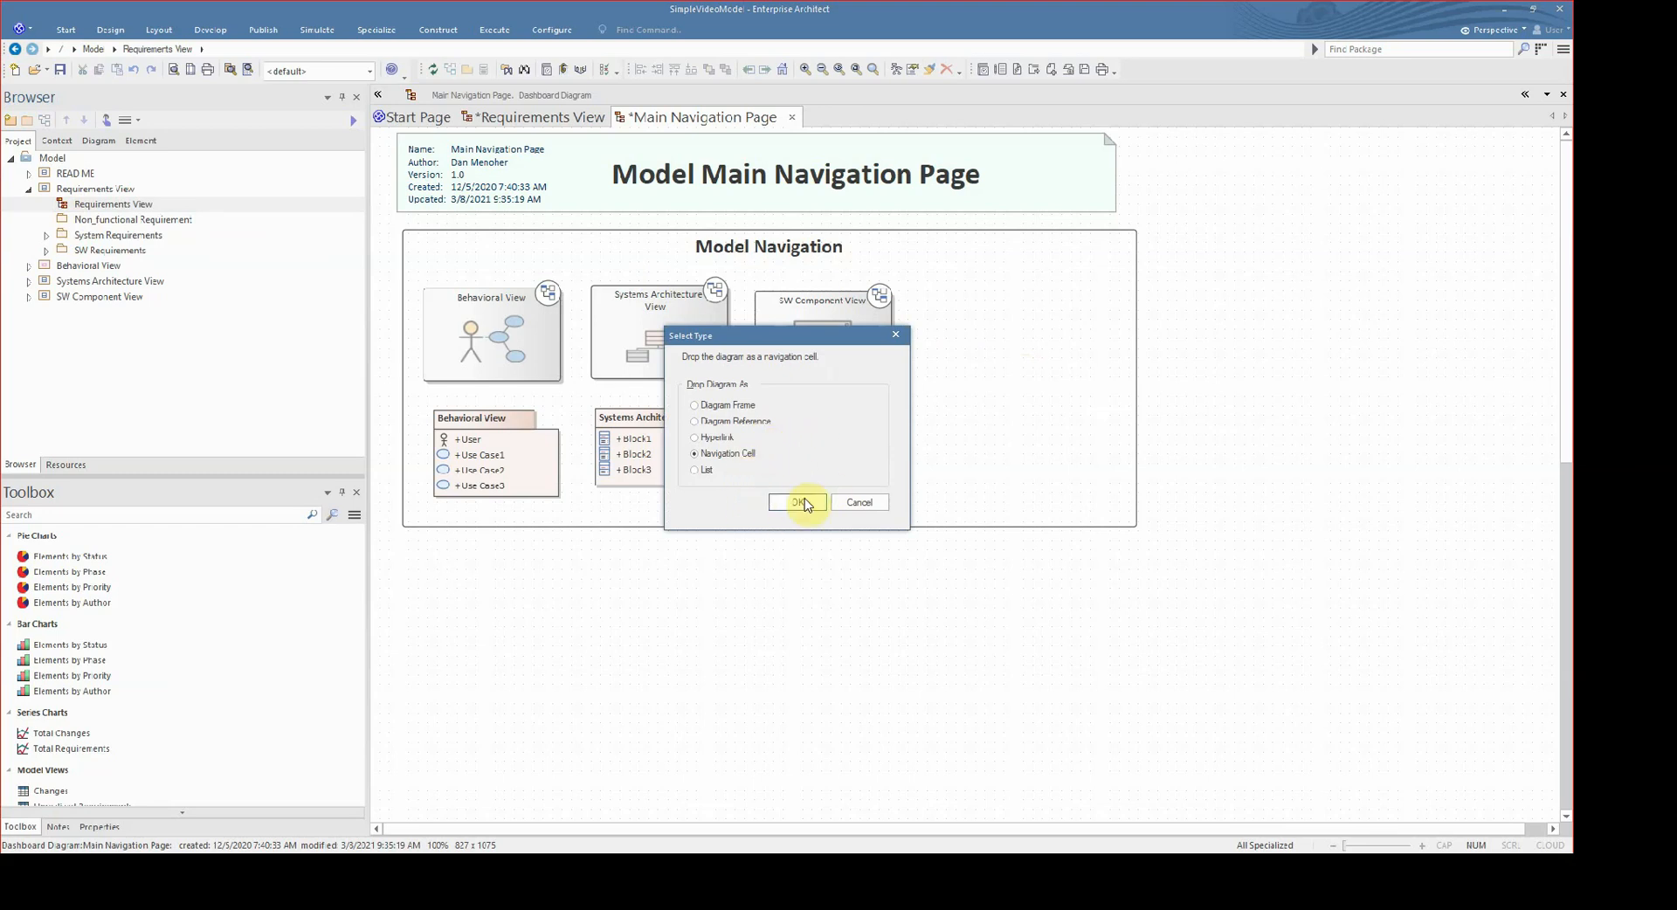
left_click(783, 508)
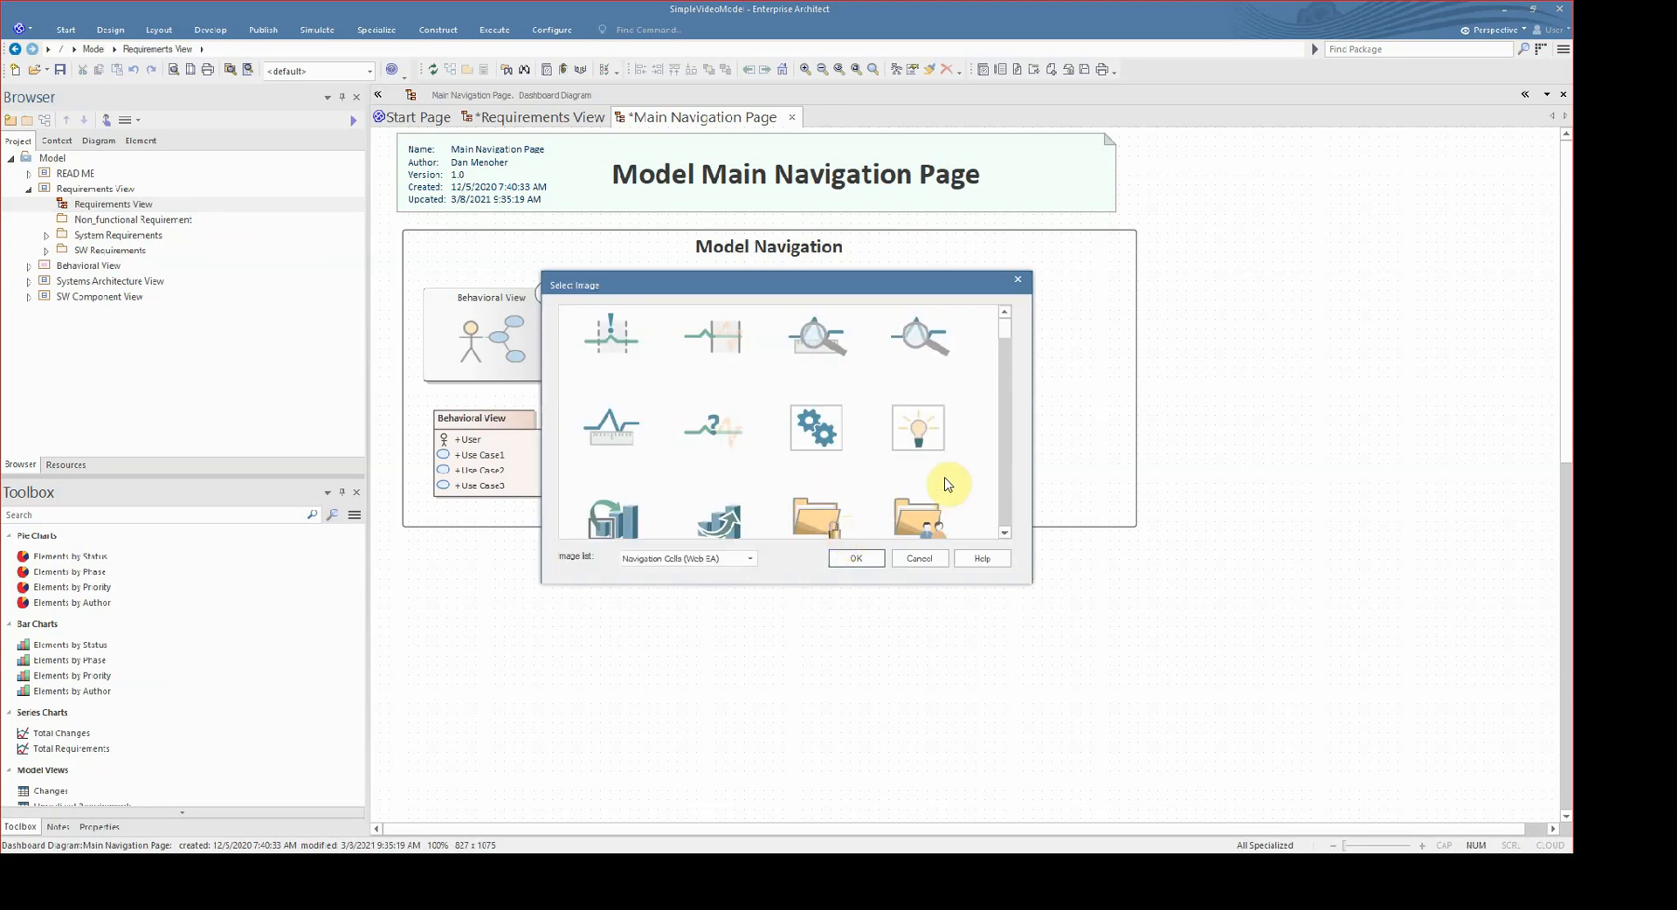
scroll(945, 480, "down", 4)
scroll(945, 479, "up", 3)
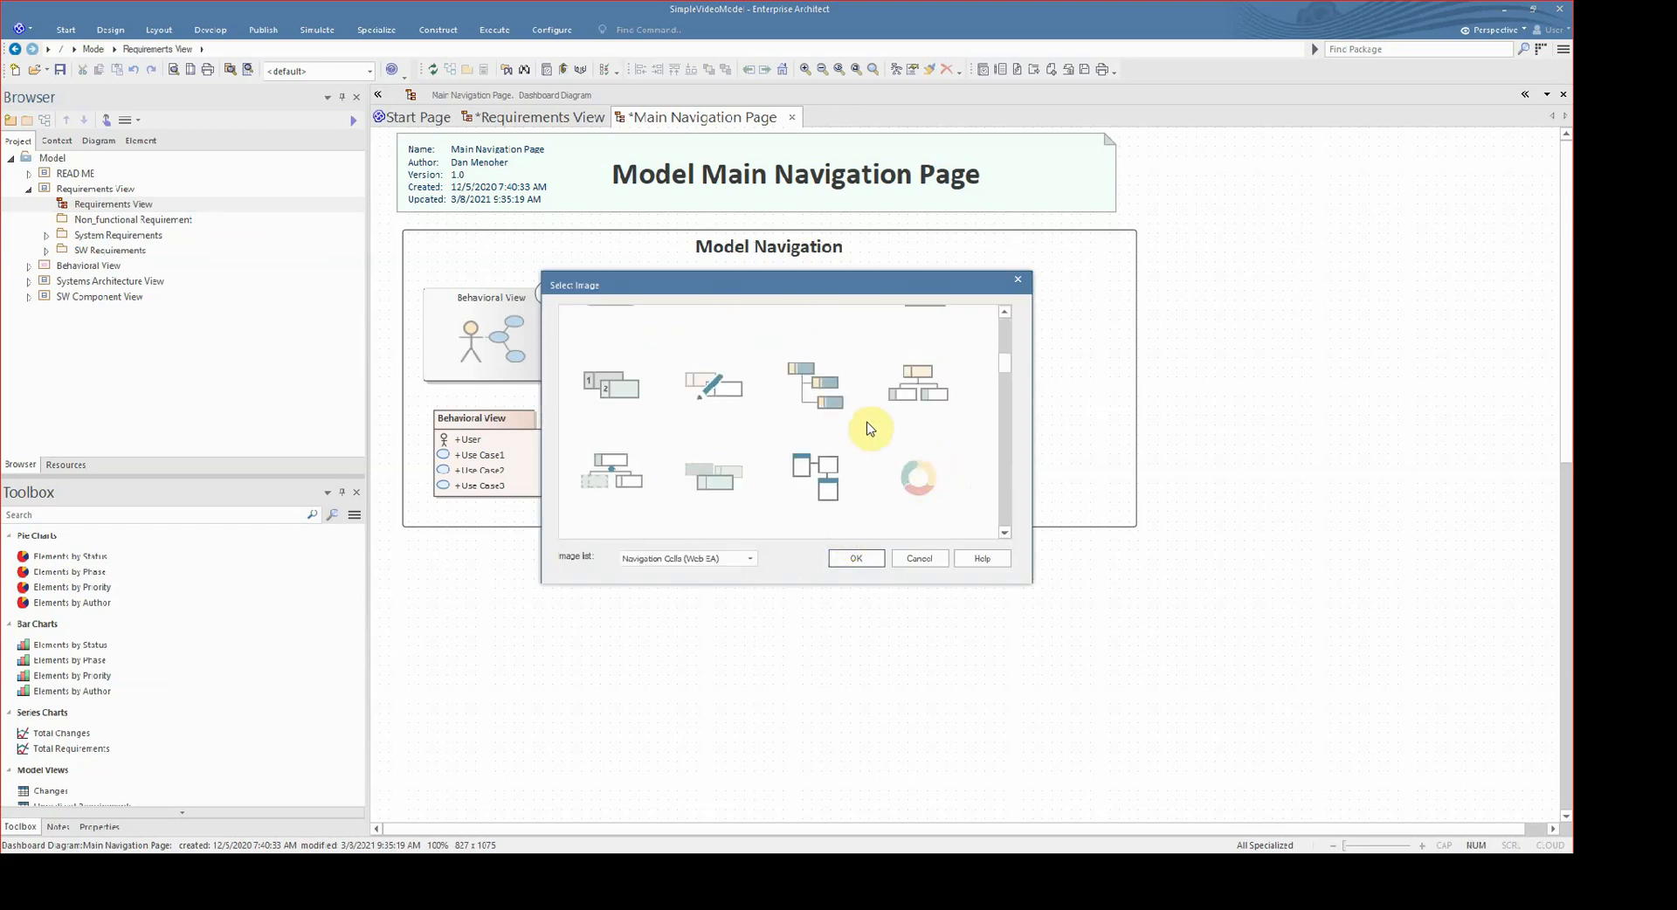
double_click(961, 425)
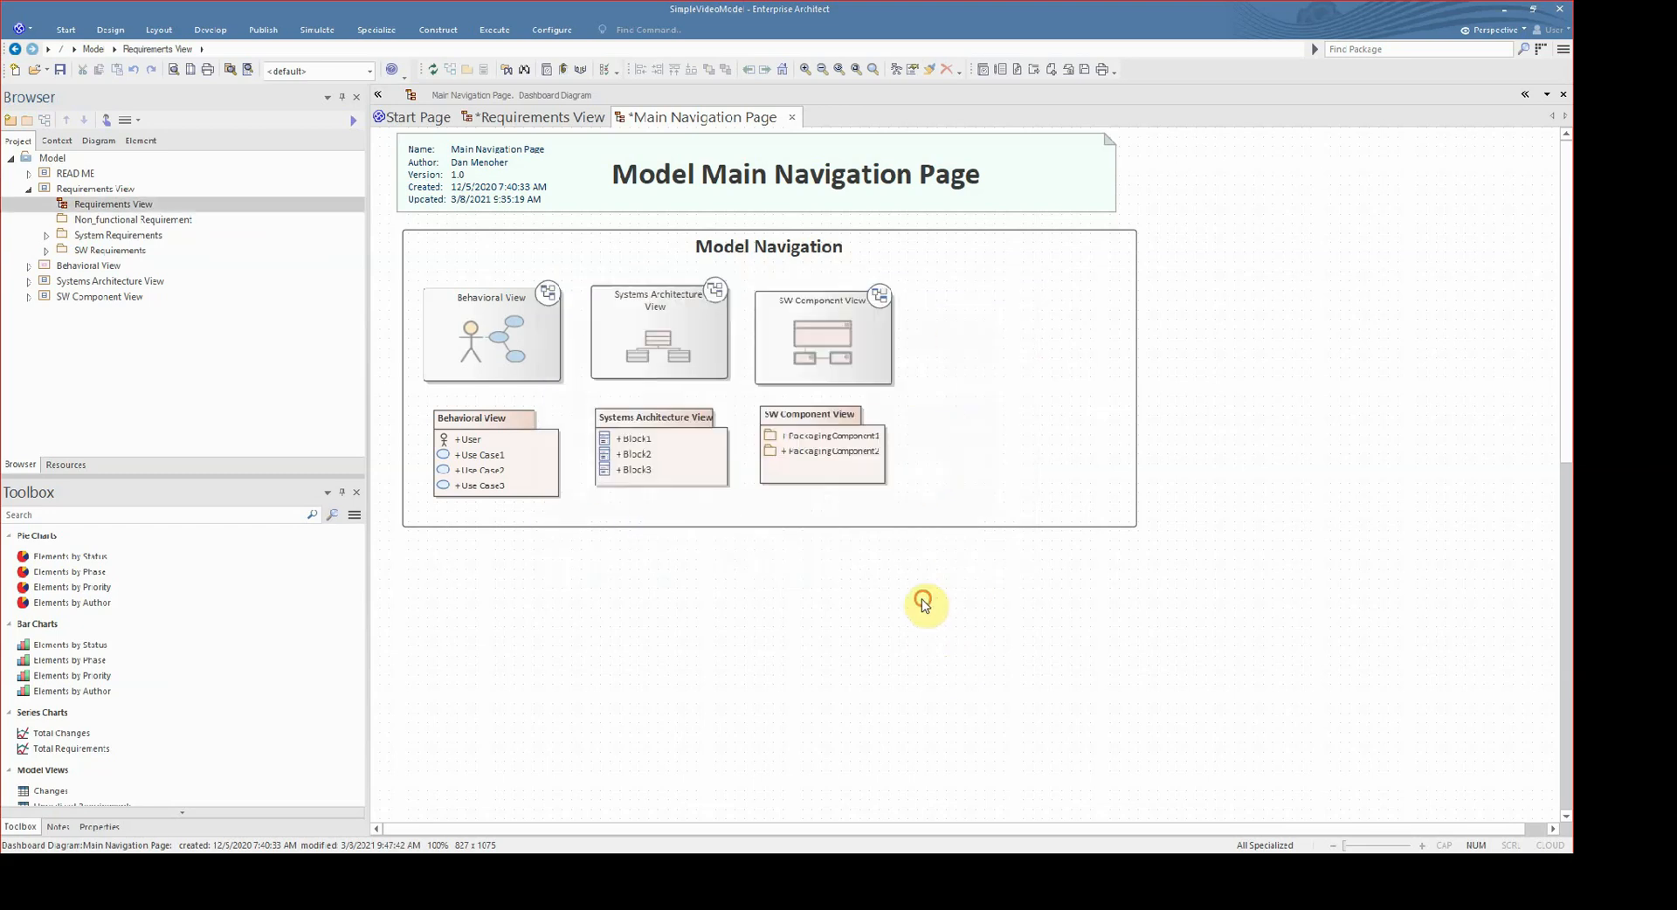
- Shrink the Requirements View navigation cell to about 145 by 92 beside the SW Component View cell, and save the diagram
left_click_drag(1113, 384, 1061, 363)
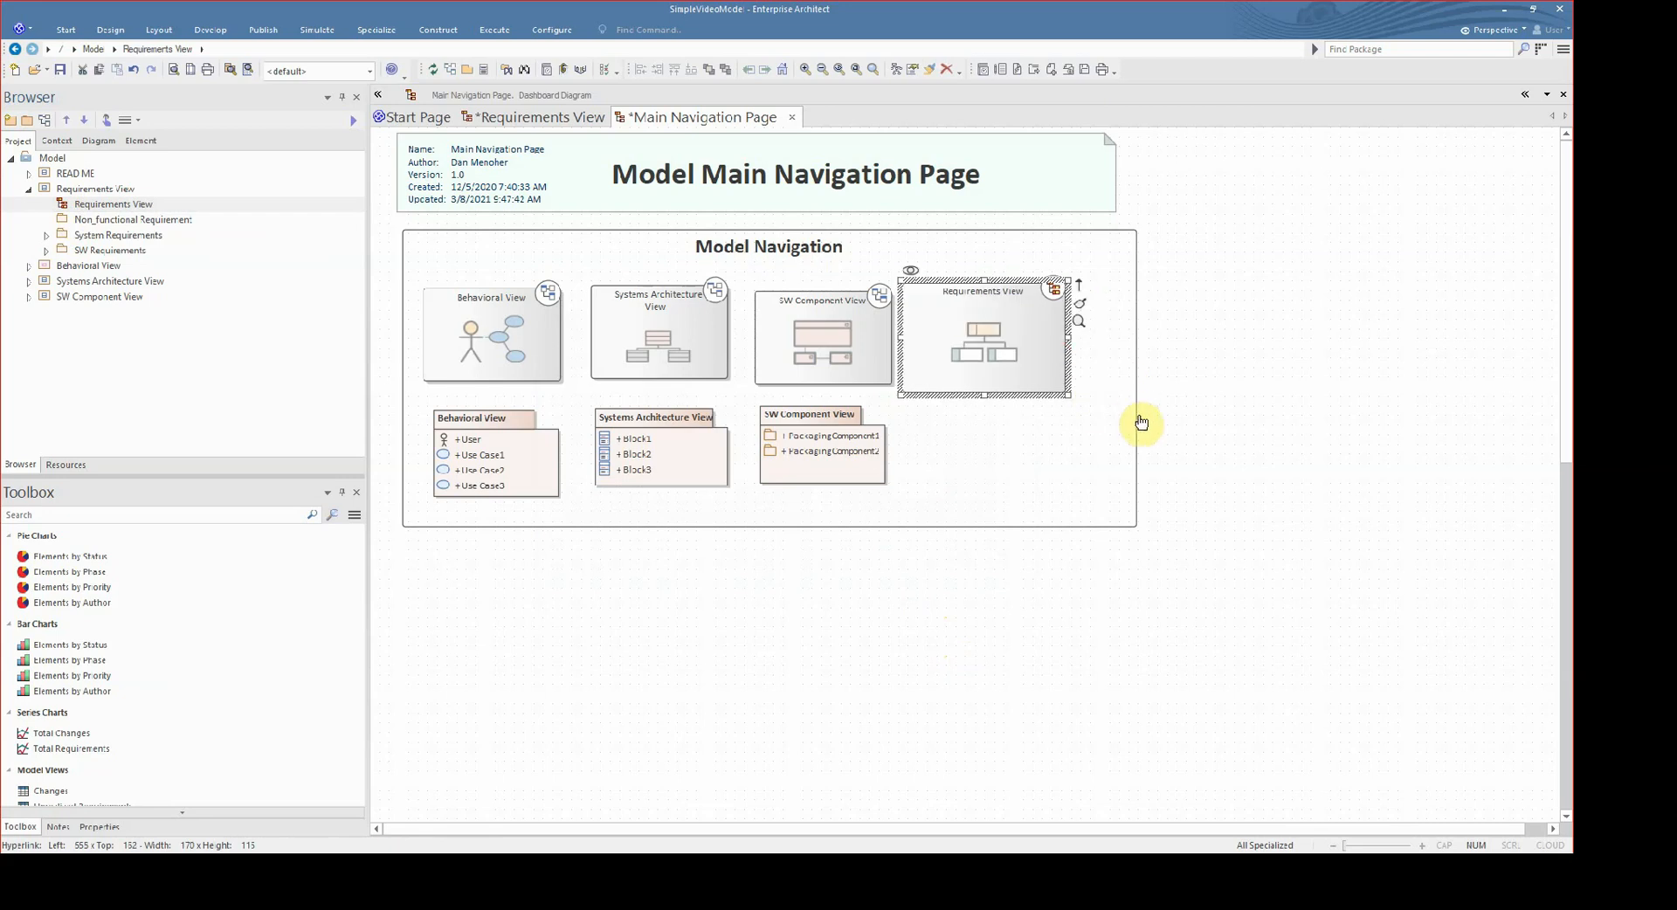
left_click_drag(1137, 420, 1089, 391)
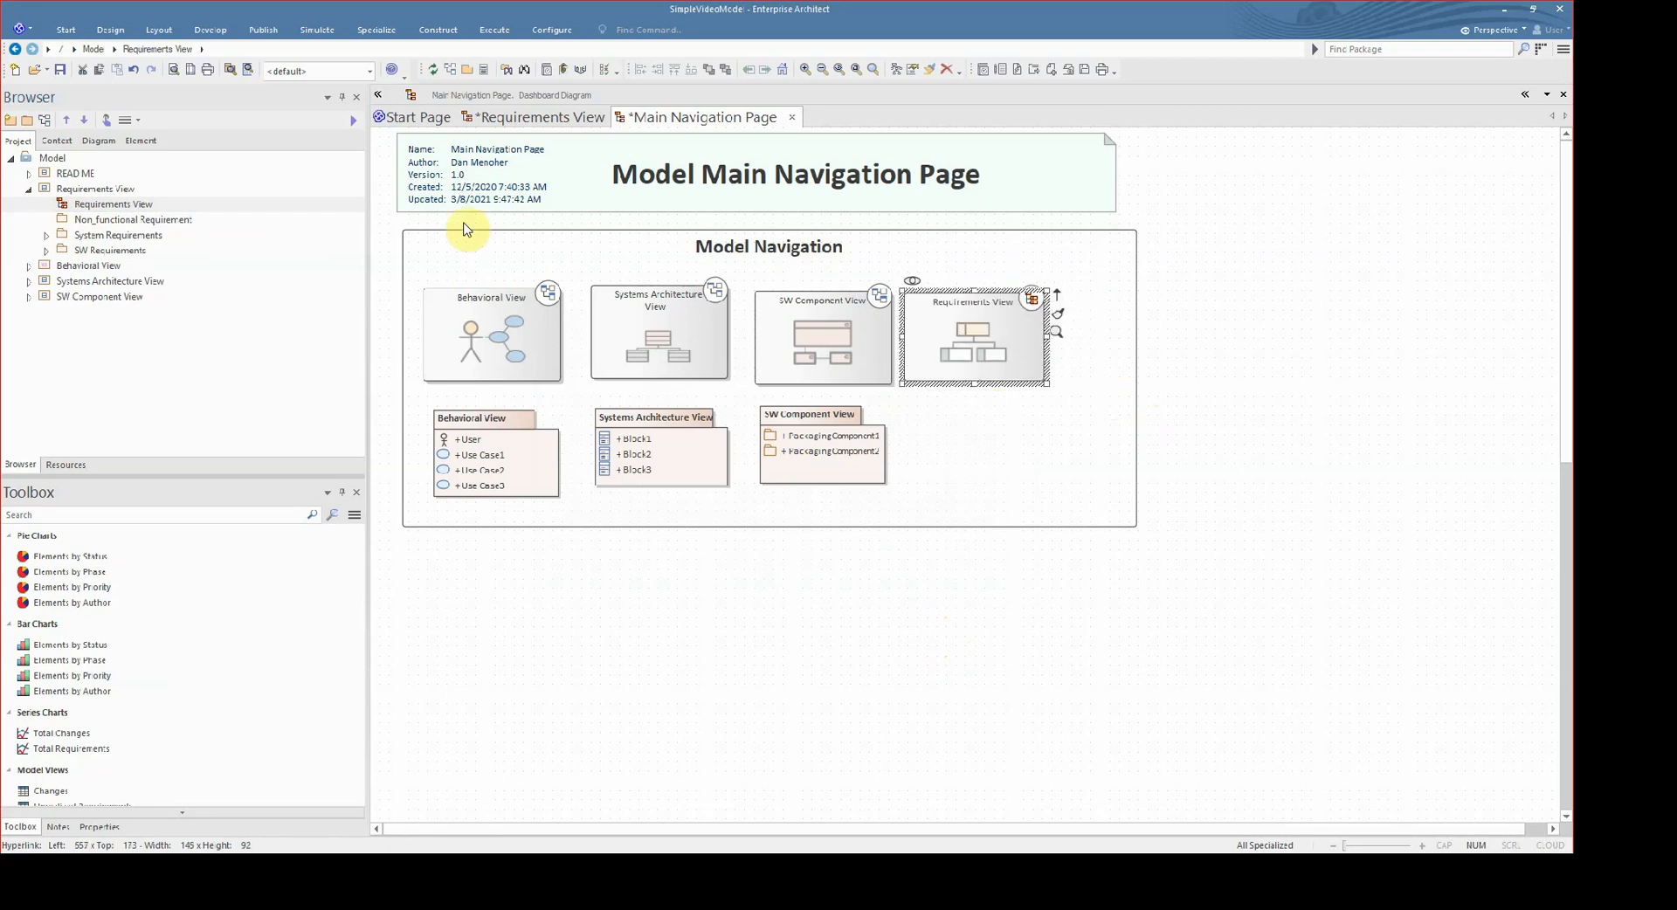
left_click(61, 70)
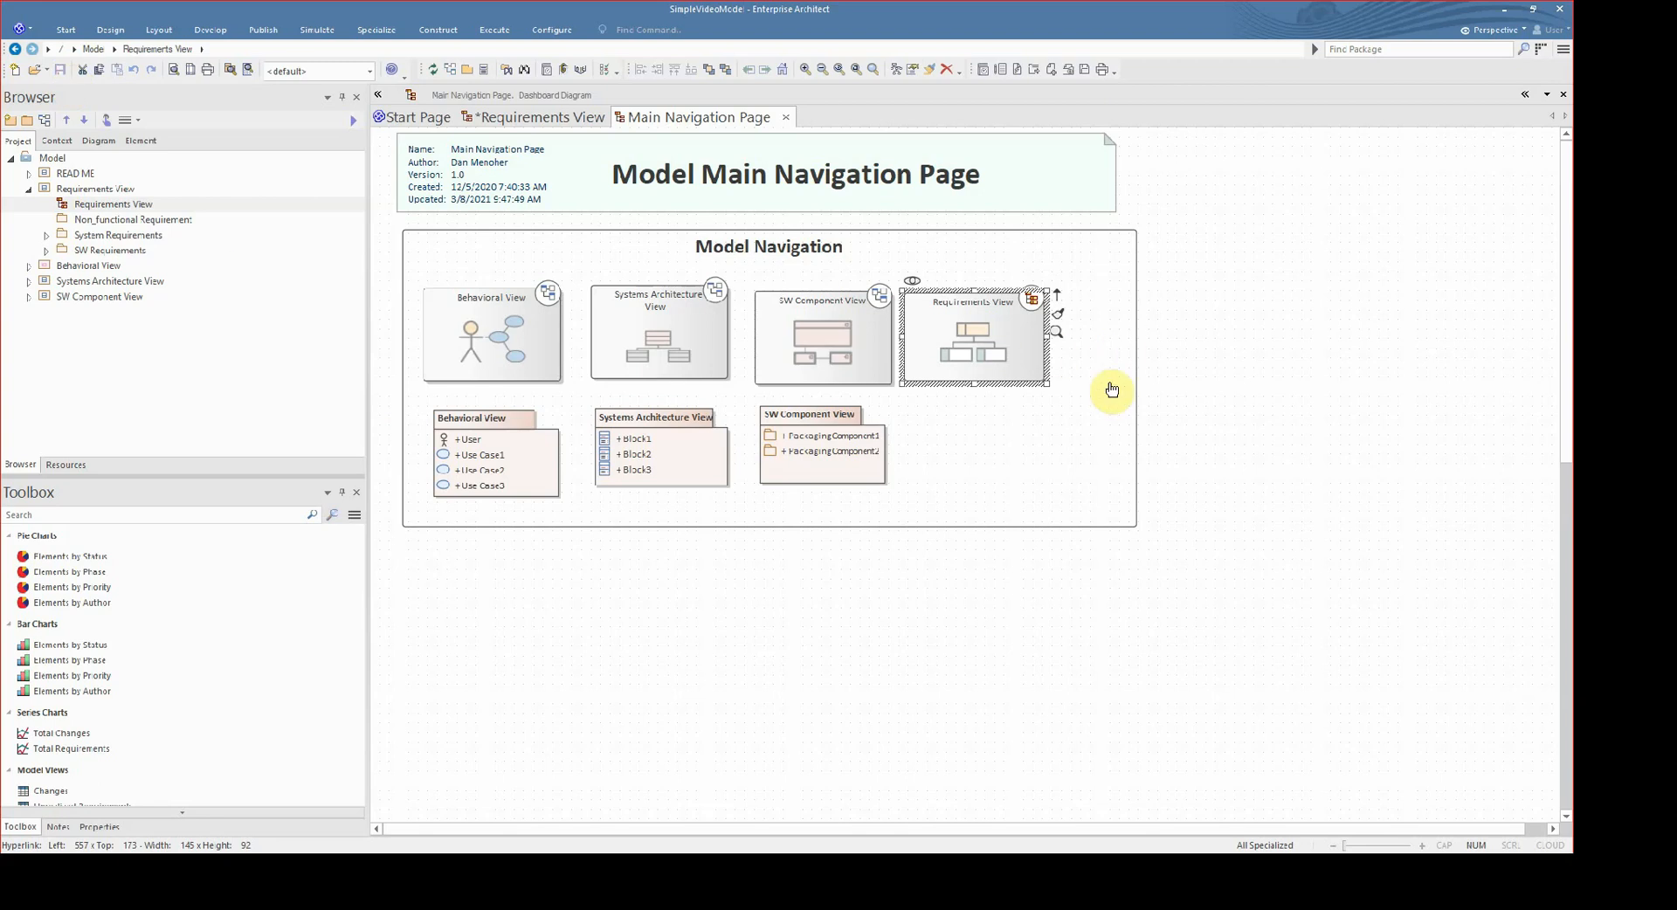
- Place the Requirements View package as a package element beneath its navigation cell, adjust it to fit, and save the diagram
left_click(101, 190)
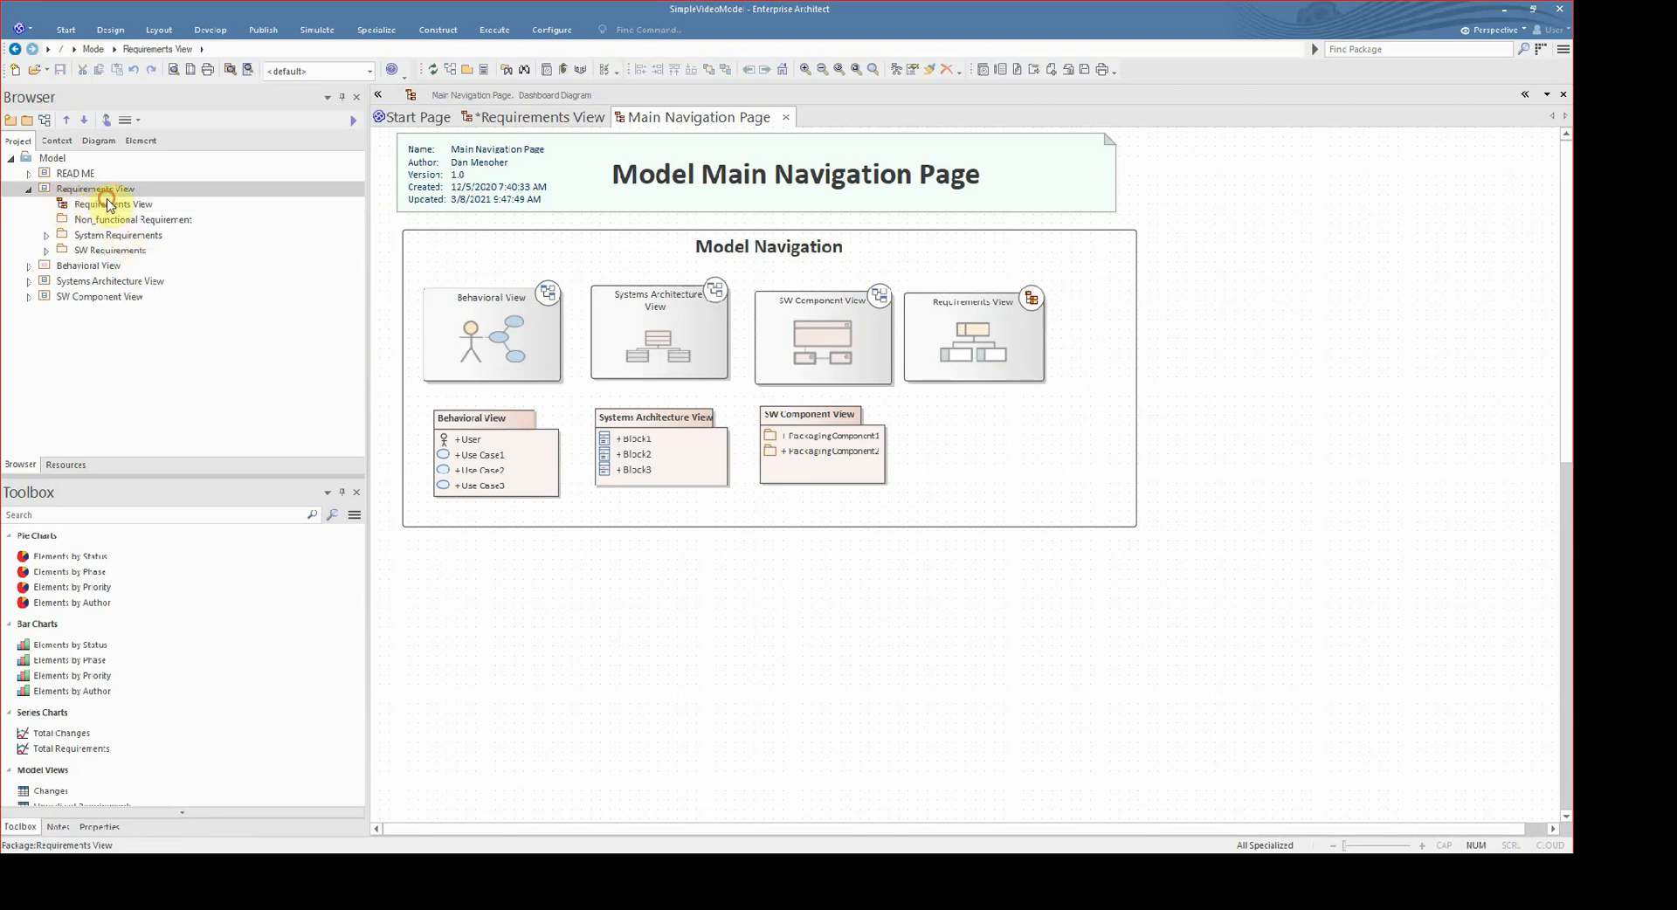
left_click_drag(109, 204, 1007, 447)
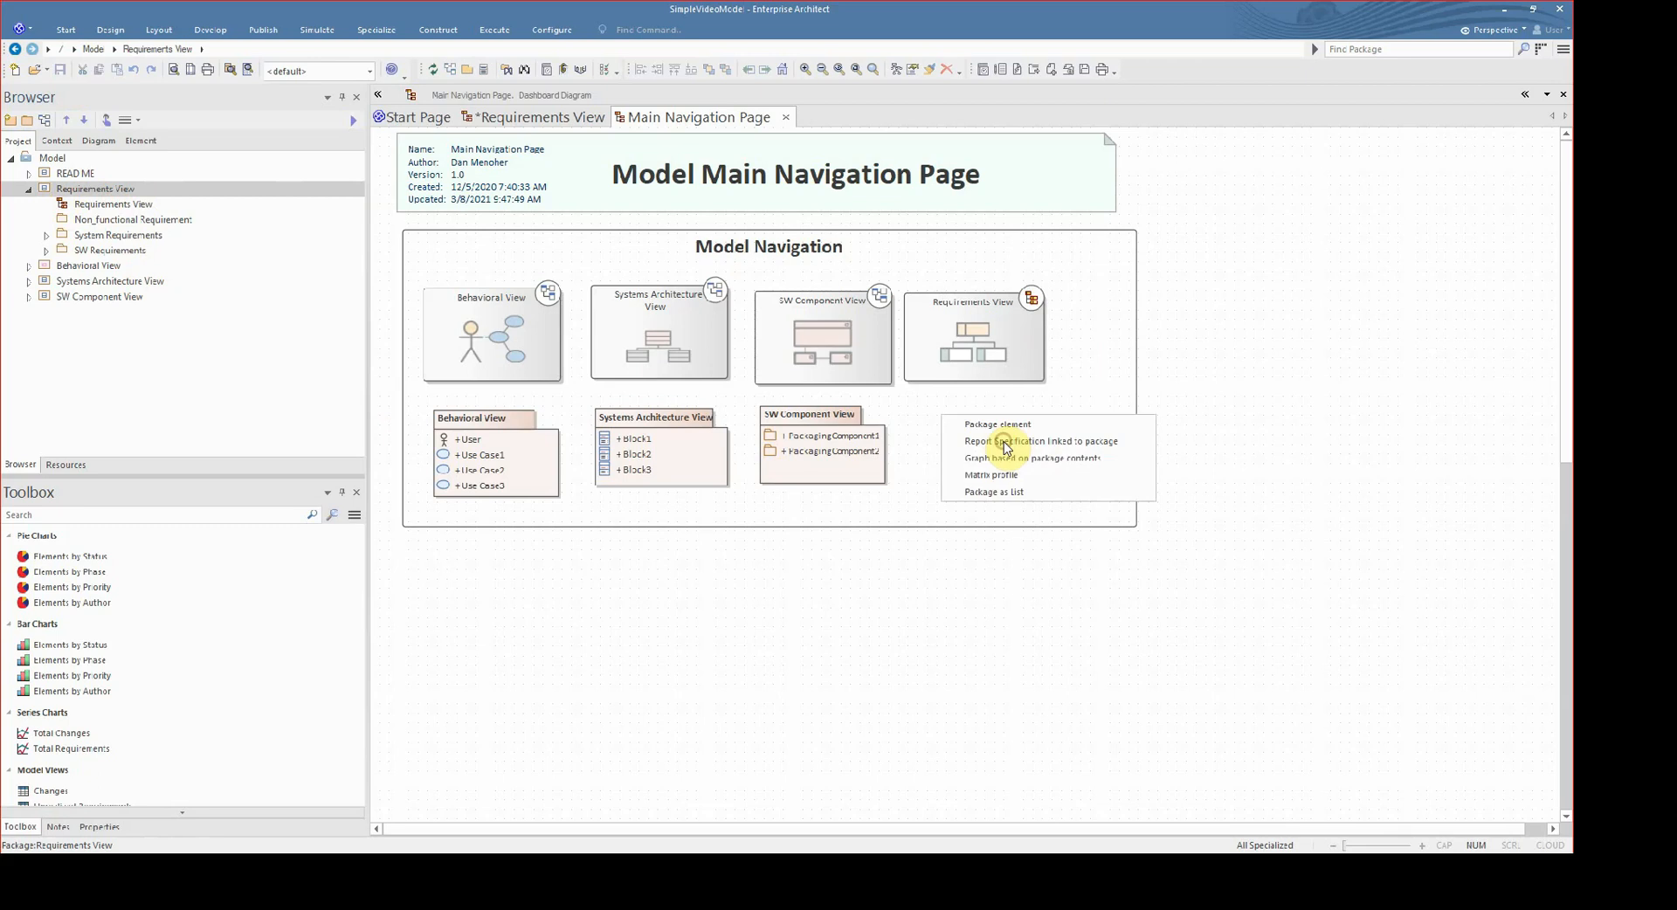
left_click(1074, 457)
left_click_drag(1053, 495, 1019, 484)
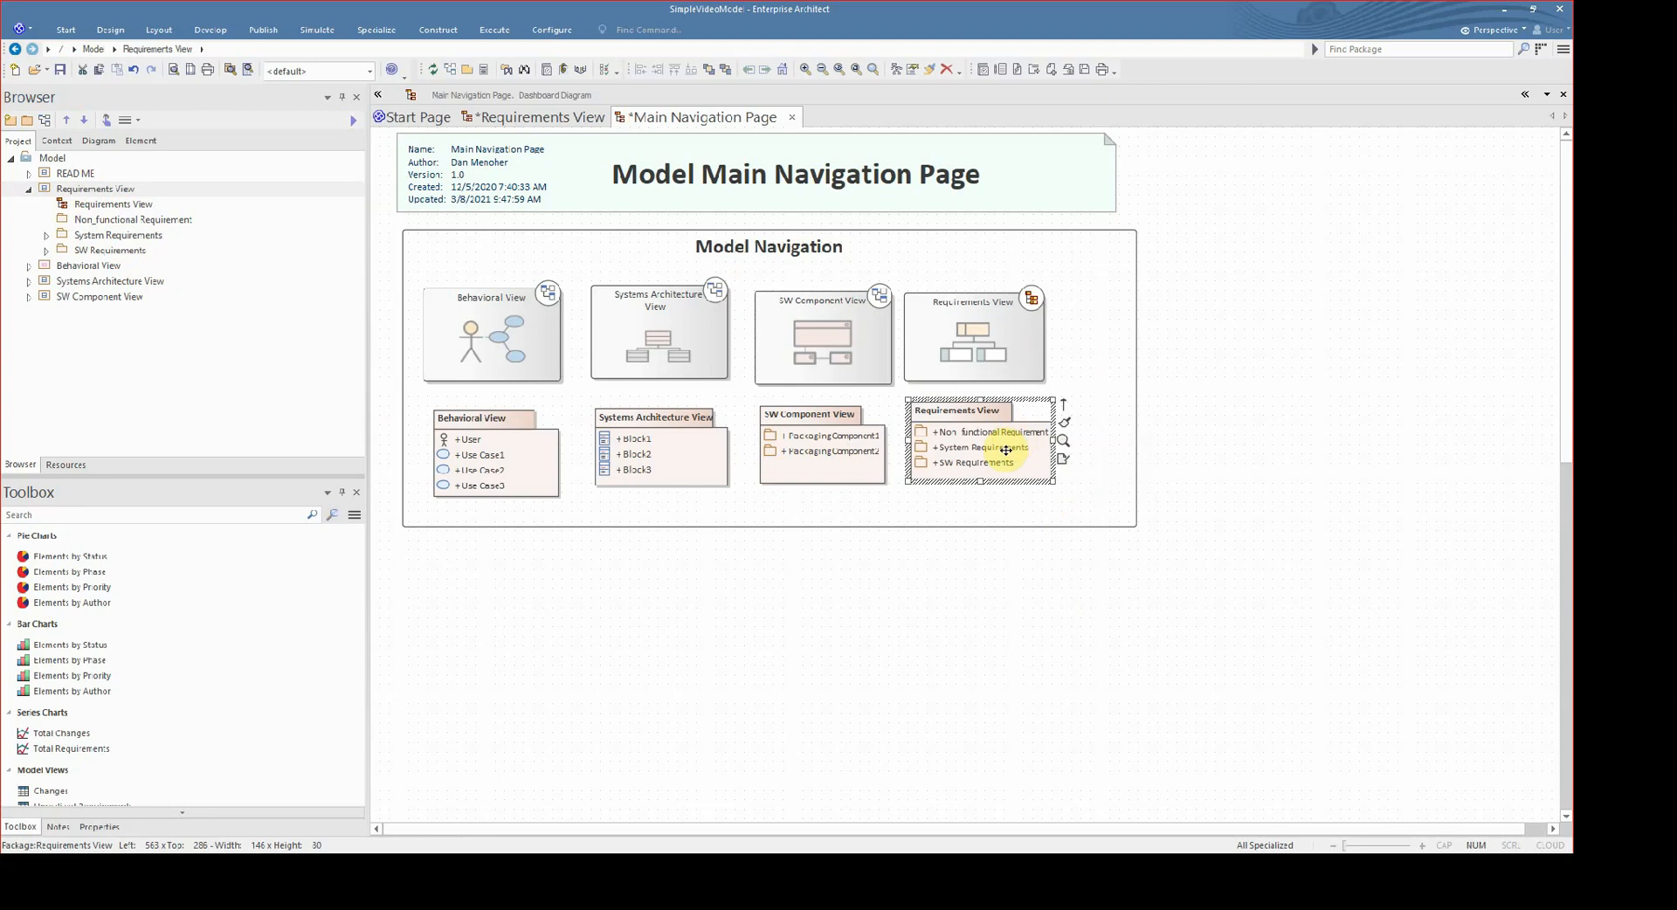
left_click(1033, 609)
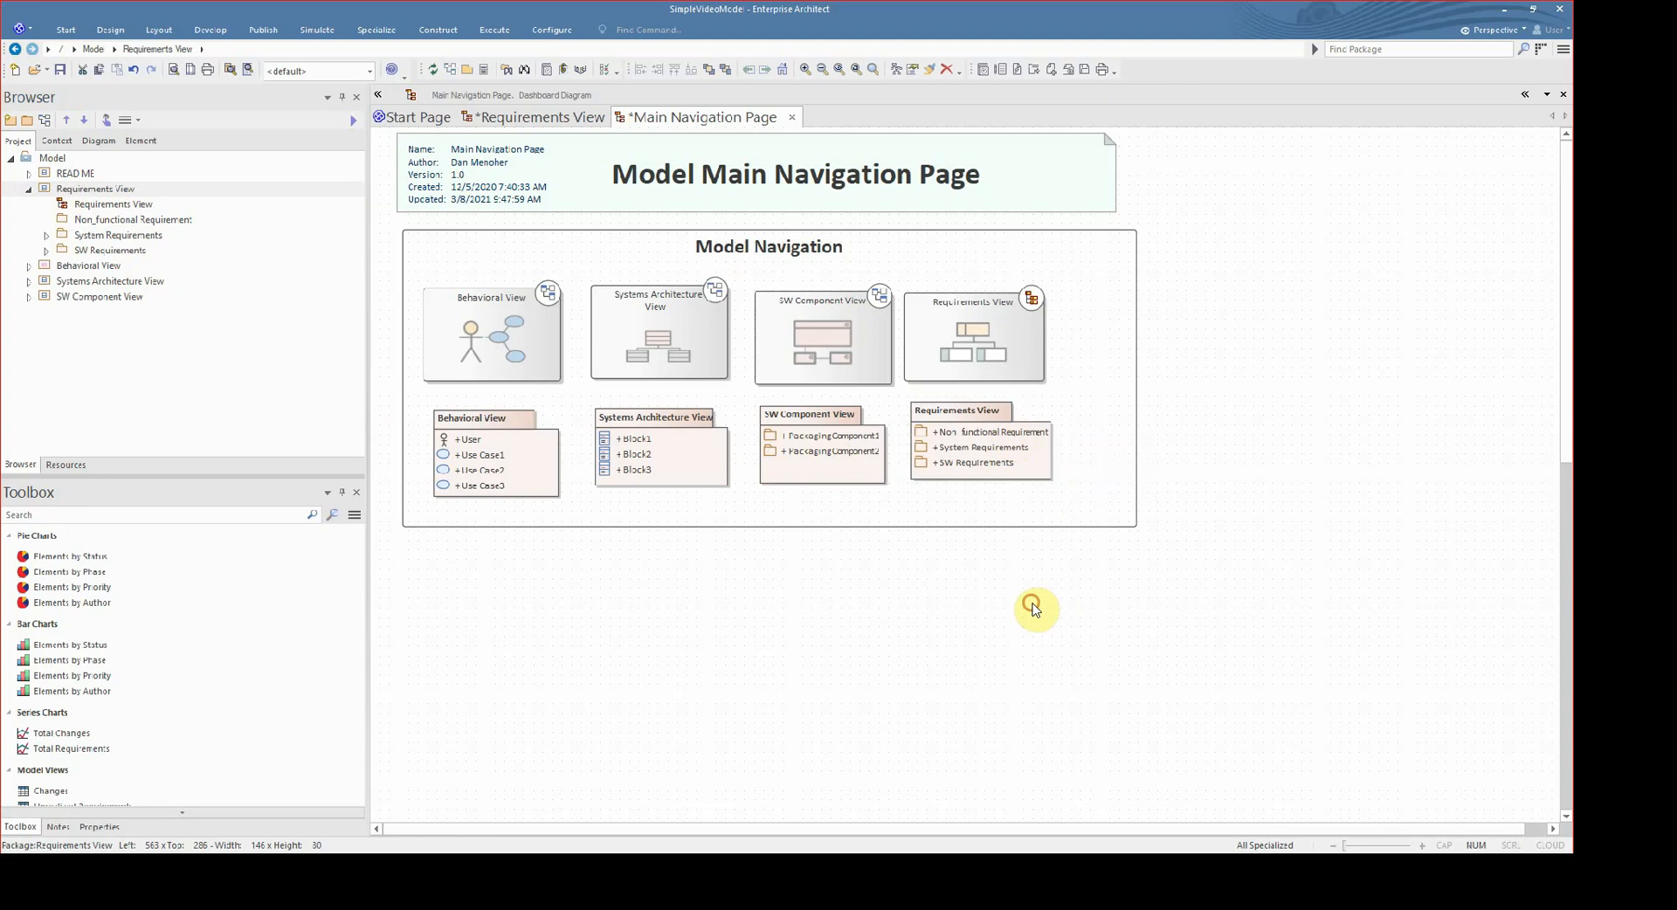
left_click(64, 76)
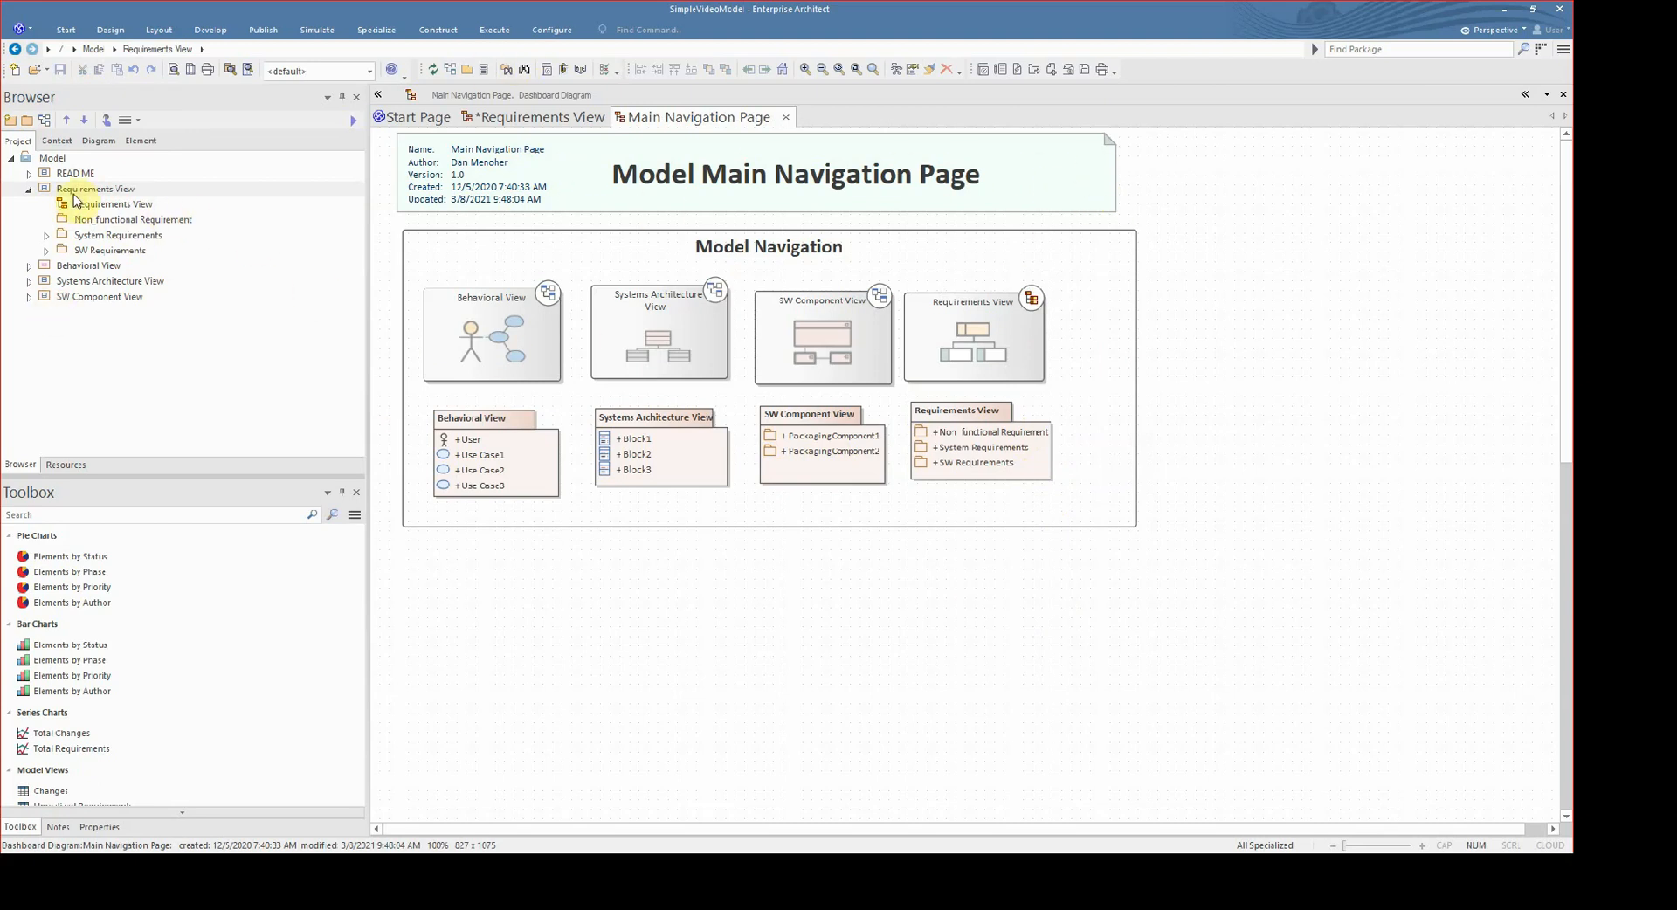
- View the Requirements View diagram and return to the Main Navigation Page
left_click(572, 131)
left_click(736, 123)
left_click(580, 117)
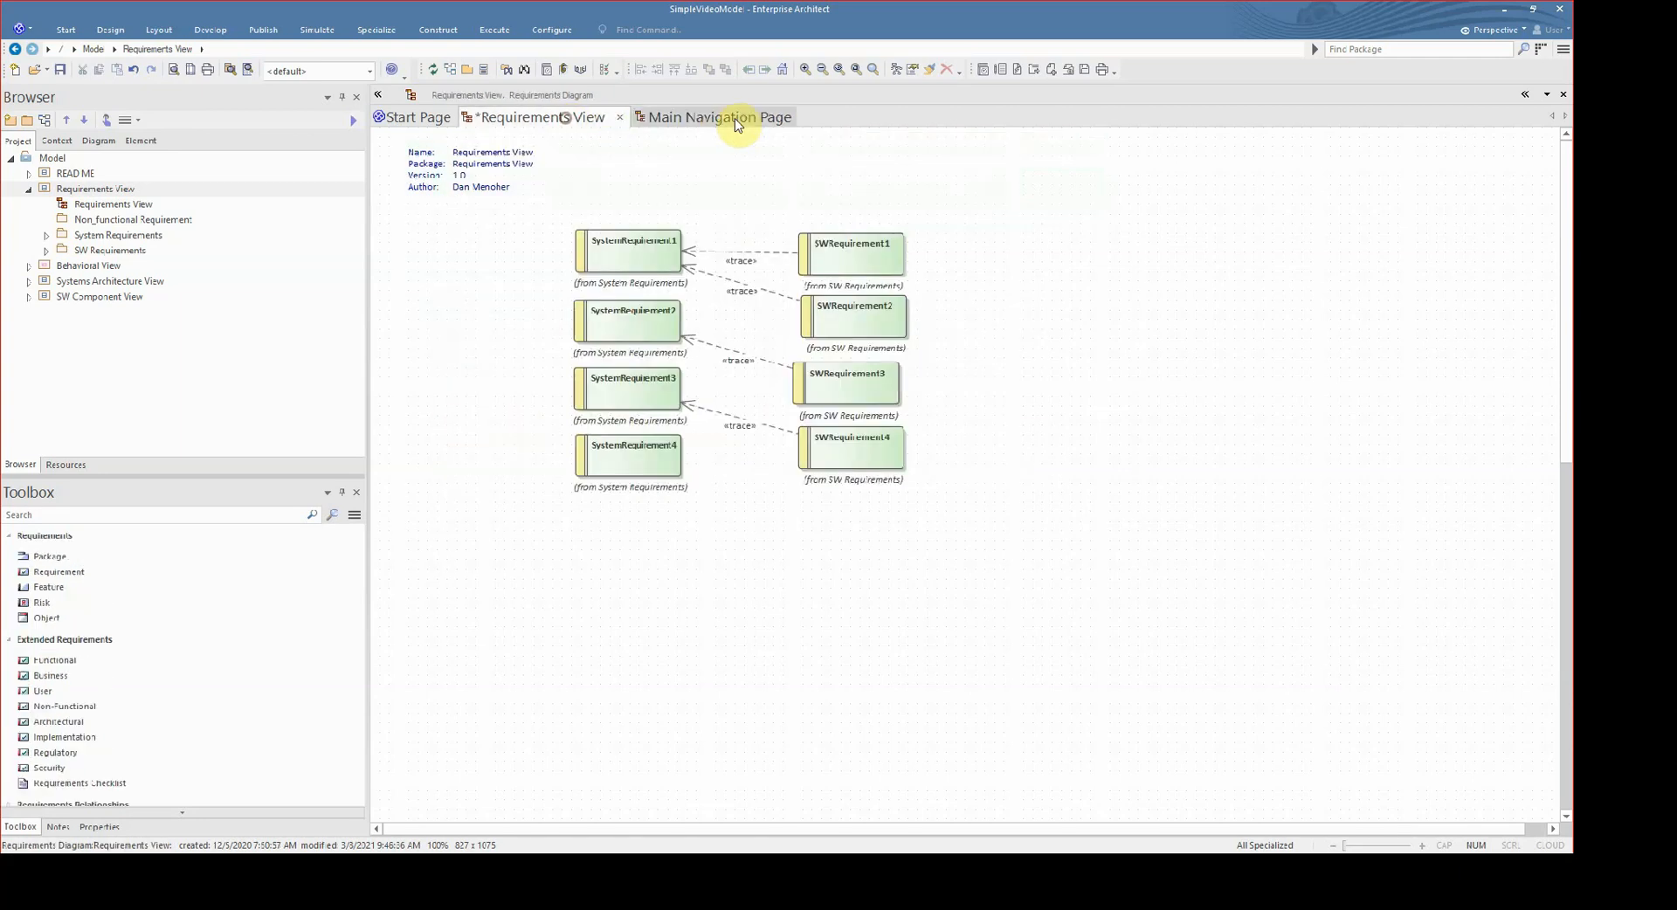
left_click(736, 122)
- Expand the SW Requirements and Systems Architecture View packages, and open the Systems Architecture View diagram from the project browser
left_click(47, 251)
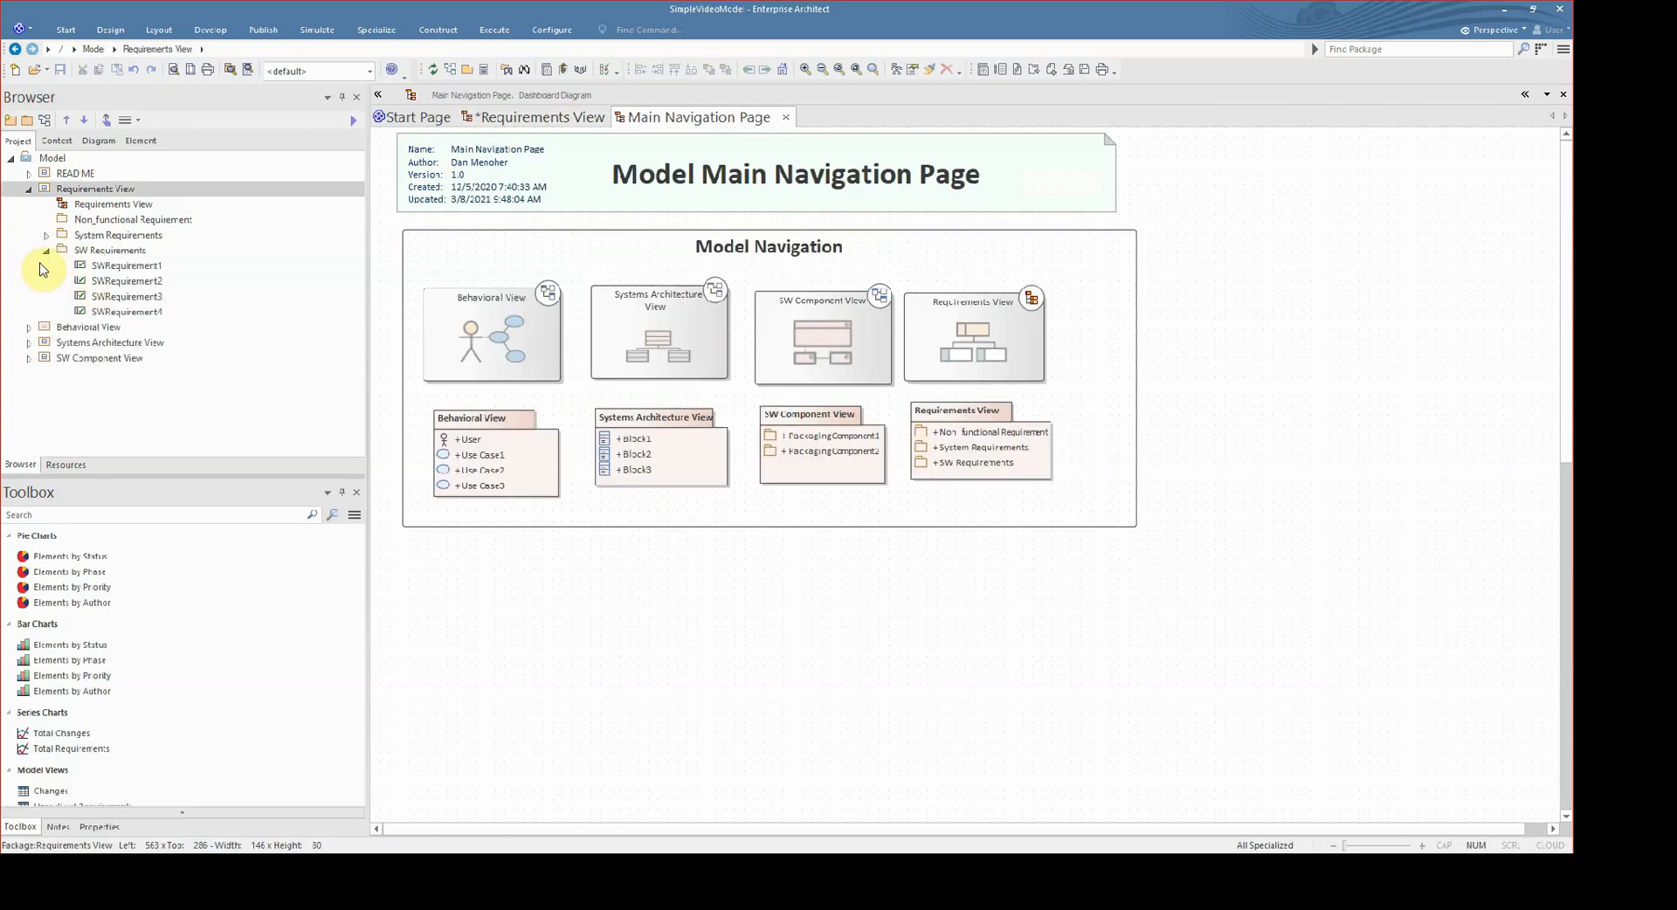
left_click(29, 343)
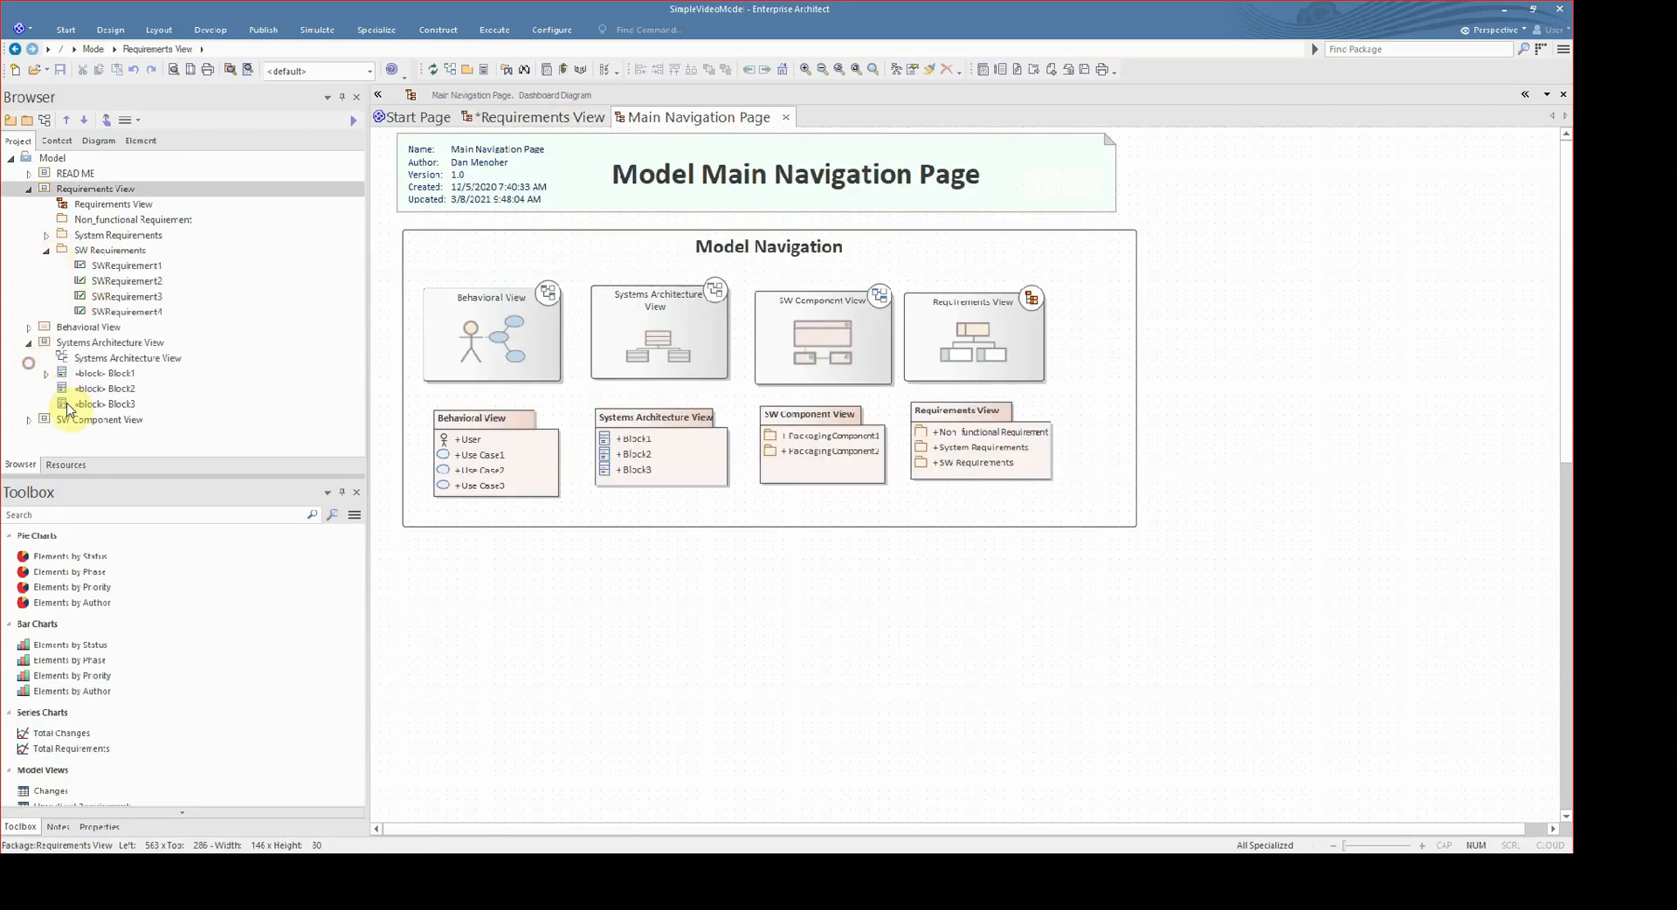
left_click(108, 387)
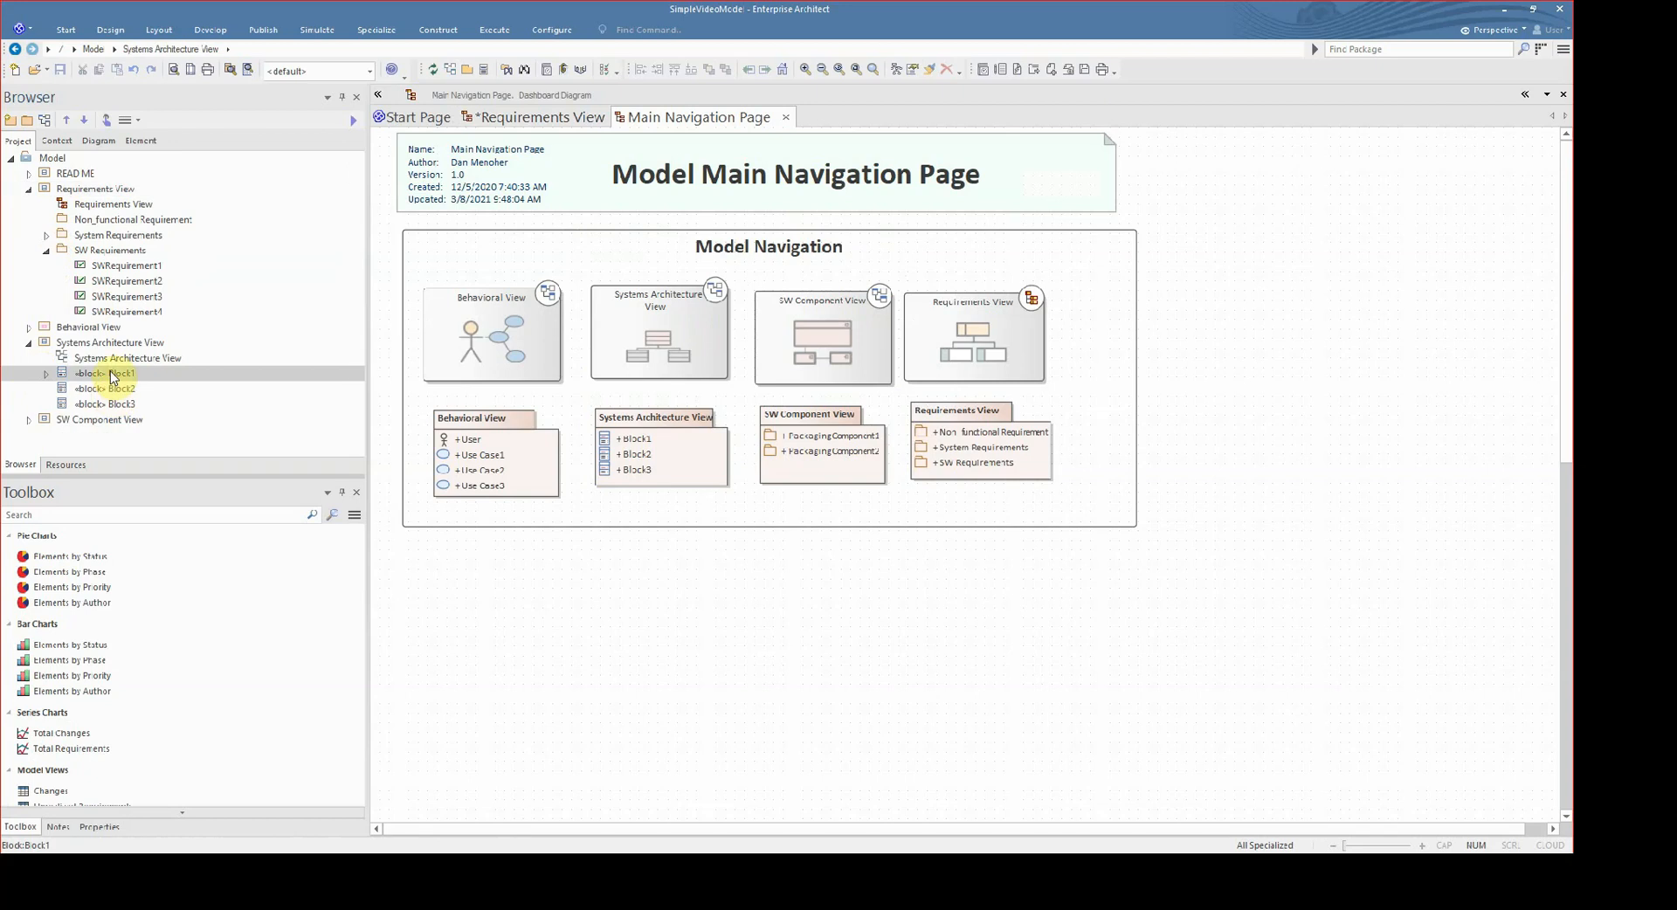
double_click(105, 343)
left_click(30, 344)
double_click(105, 359)
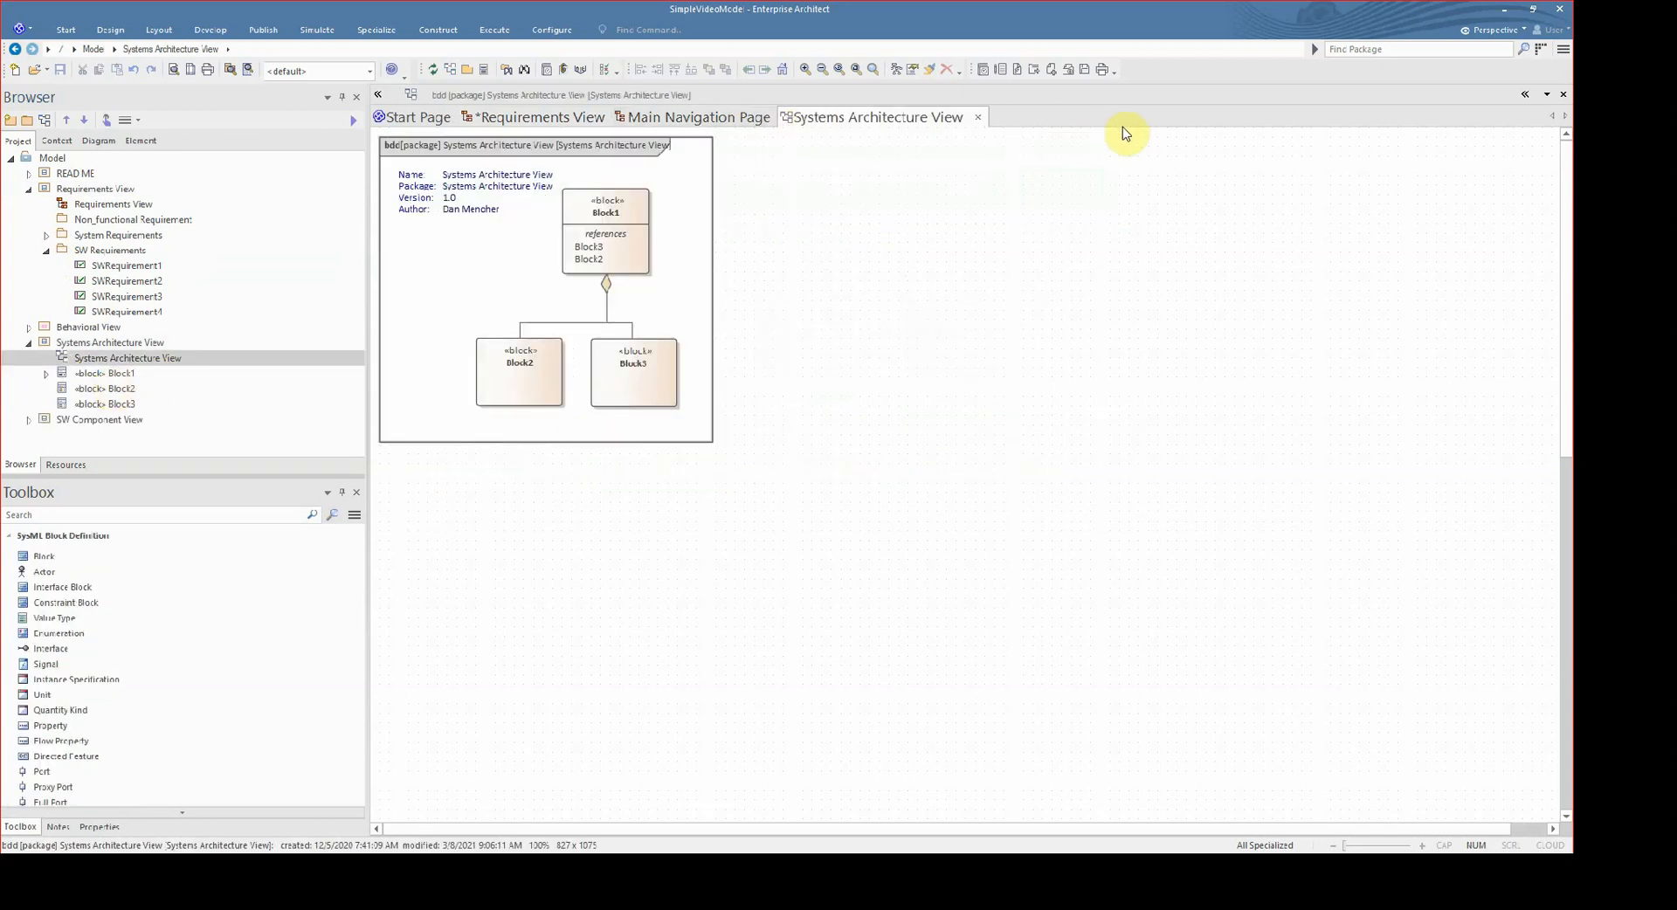
- Switch through the open Main Navigation Page and Requirements View diagrams, ending on the Main Navigation Page
left_click(752, 118)
left_click(554, 120)
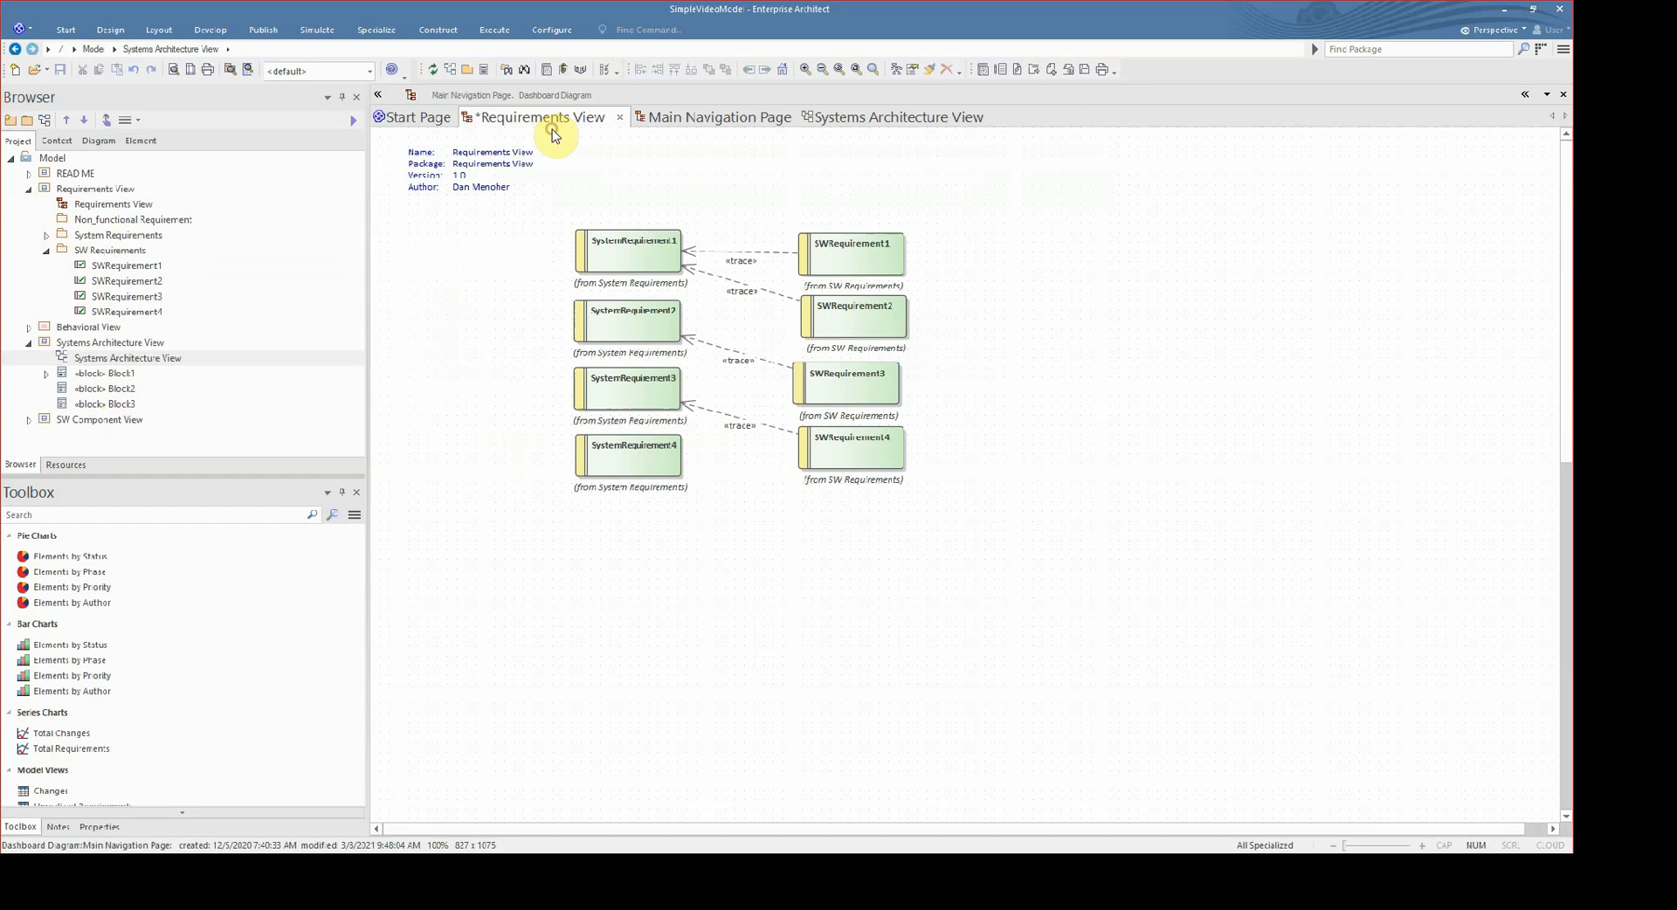
left_click(716, 122)
- Follow the Behavioral View and Systems Architecture View navigation cells from the Main Navigation Page to their diagrams, closing the separately opened Systems Architecture View diagram in between
left_click(491, 364)
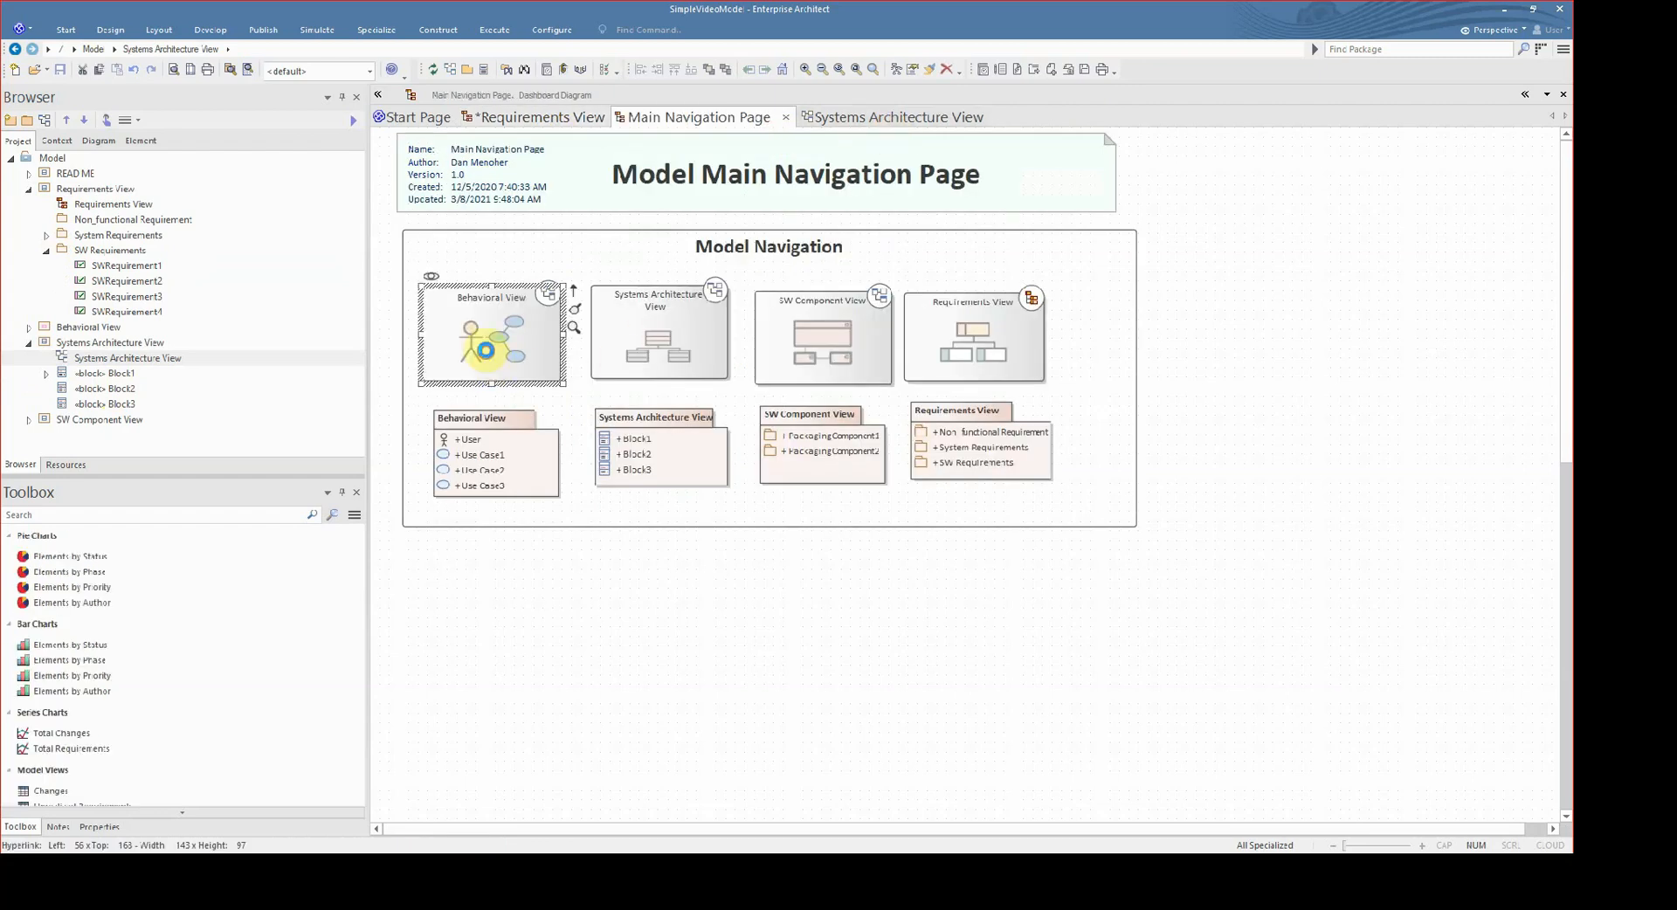
left_click(909, 131)
left_click(1001, 122)
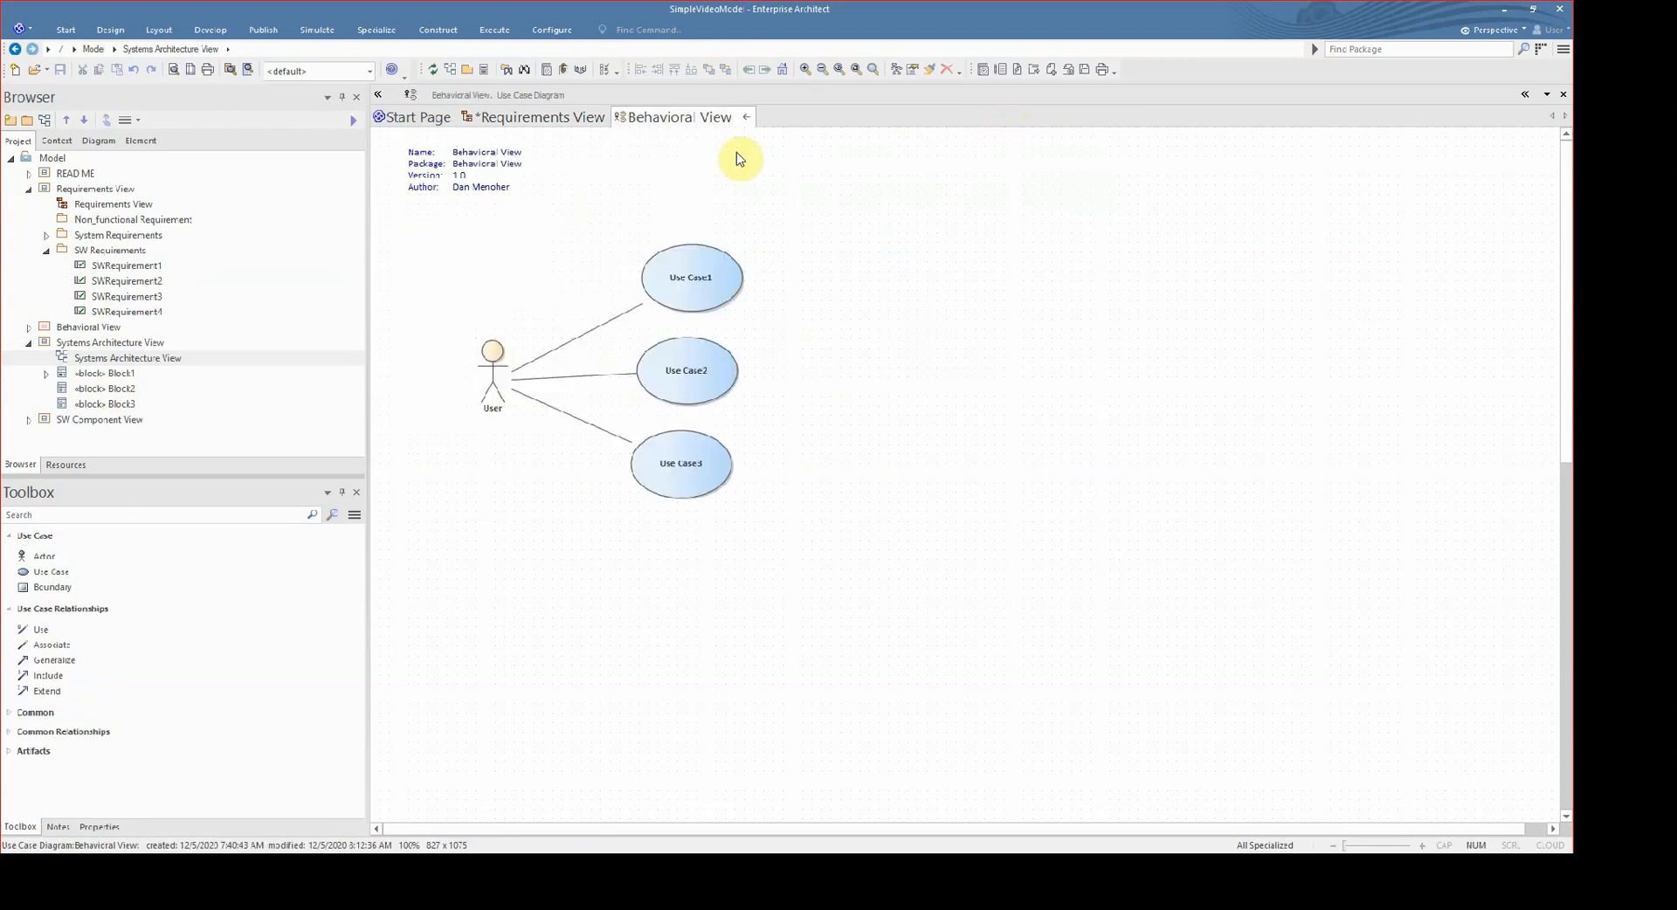
left_click(794, 122)
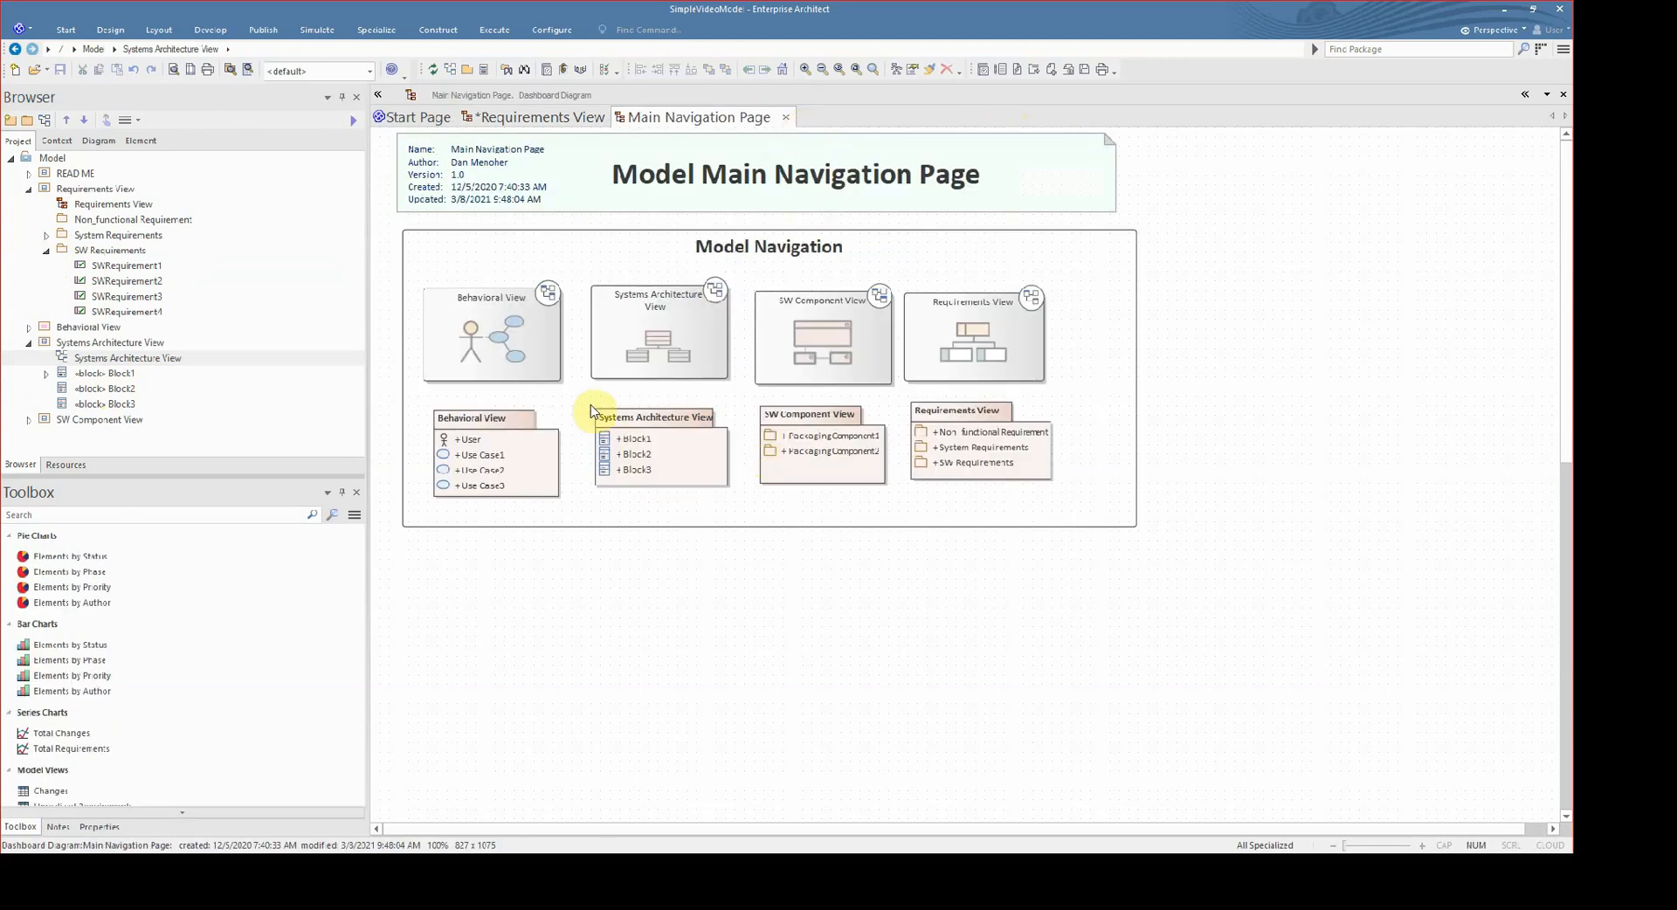
left_click(686, 354)
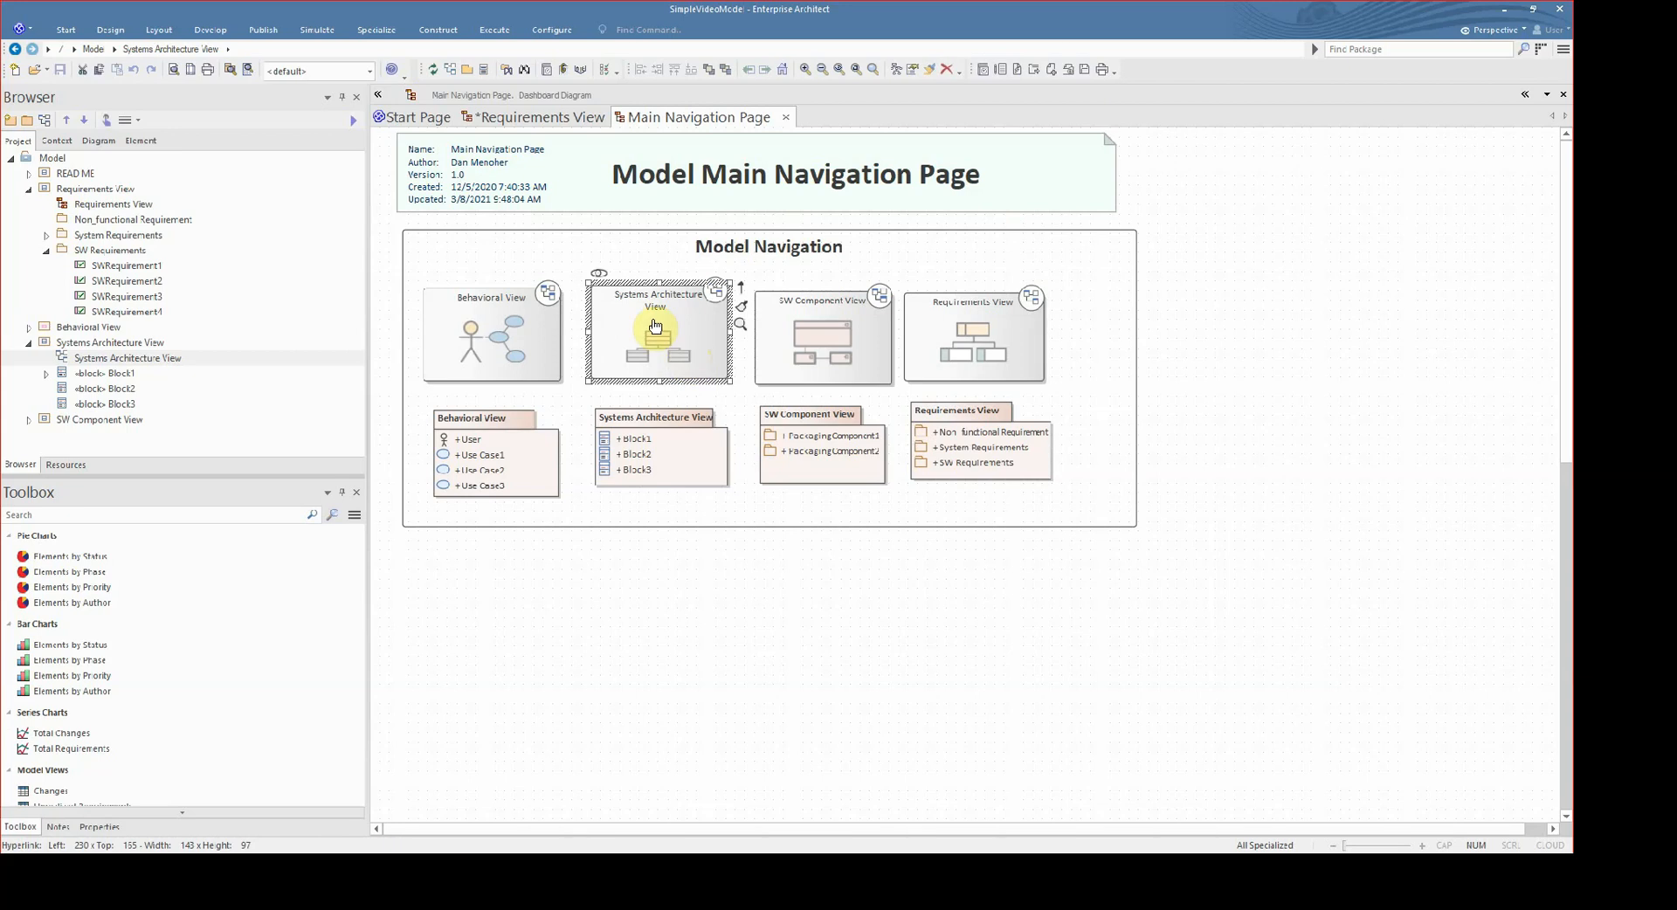
double_click(655, 326)
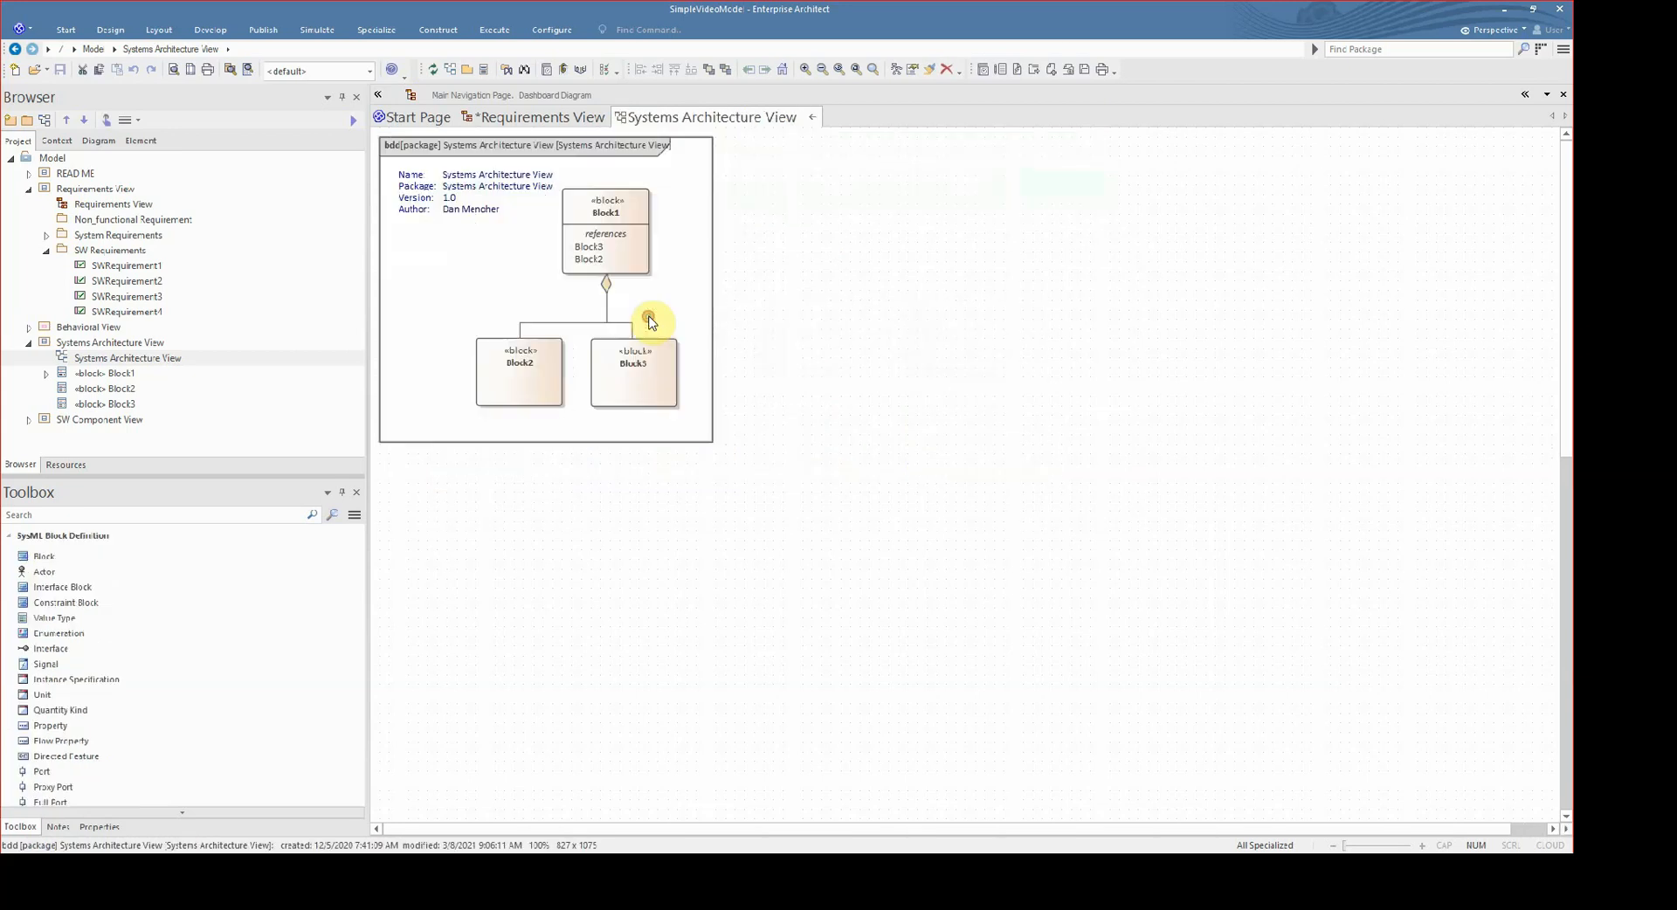
- Return to the Main Navigation Page diagram and collapse the SW Requirements package in the project browser
left_click(869, 124)
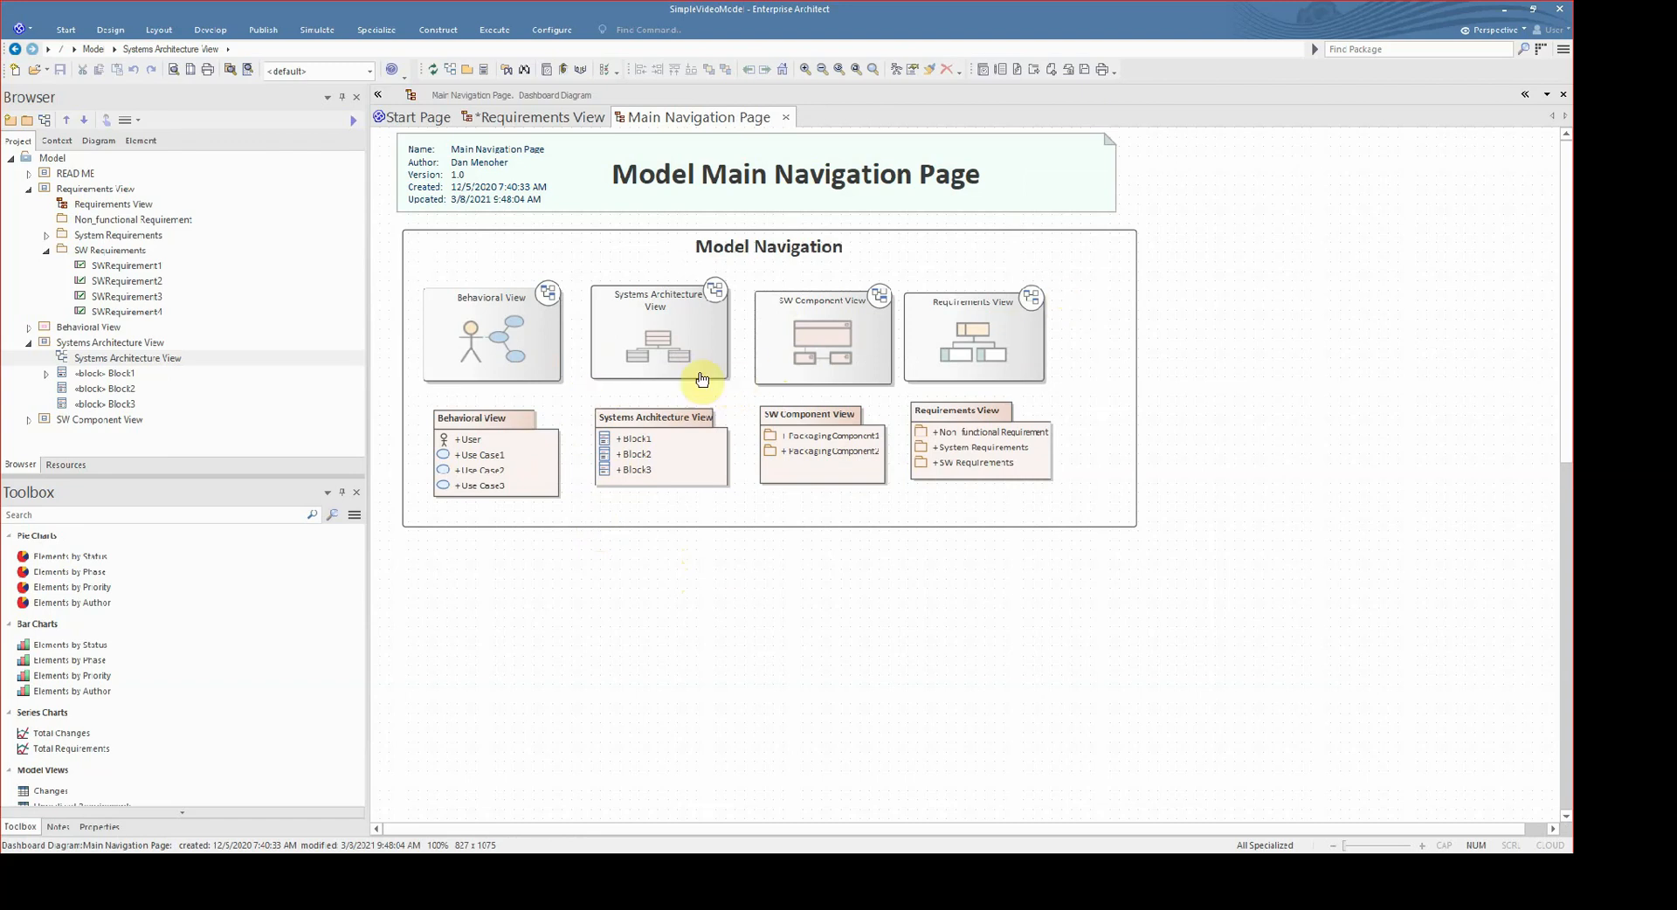
left_click(46, 251)
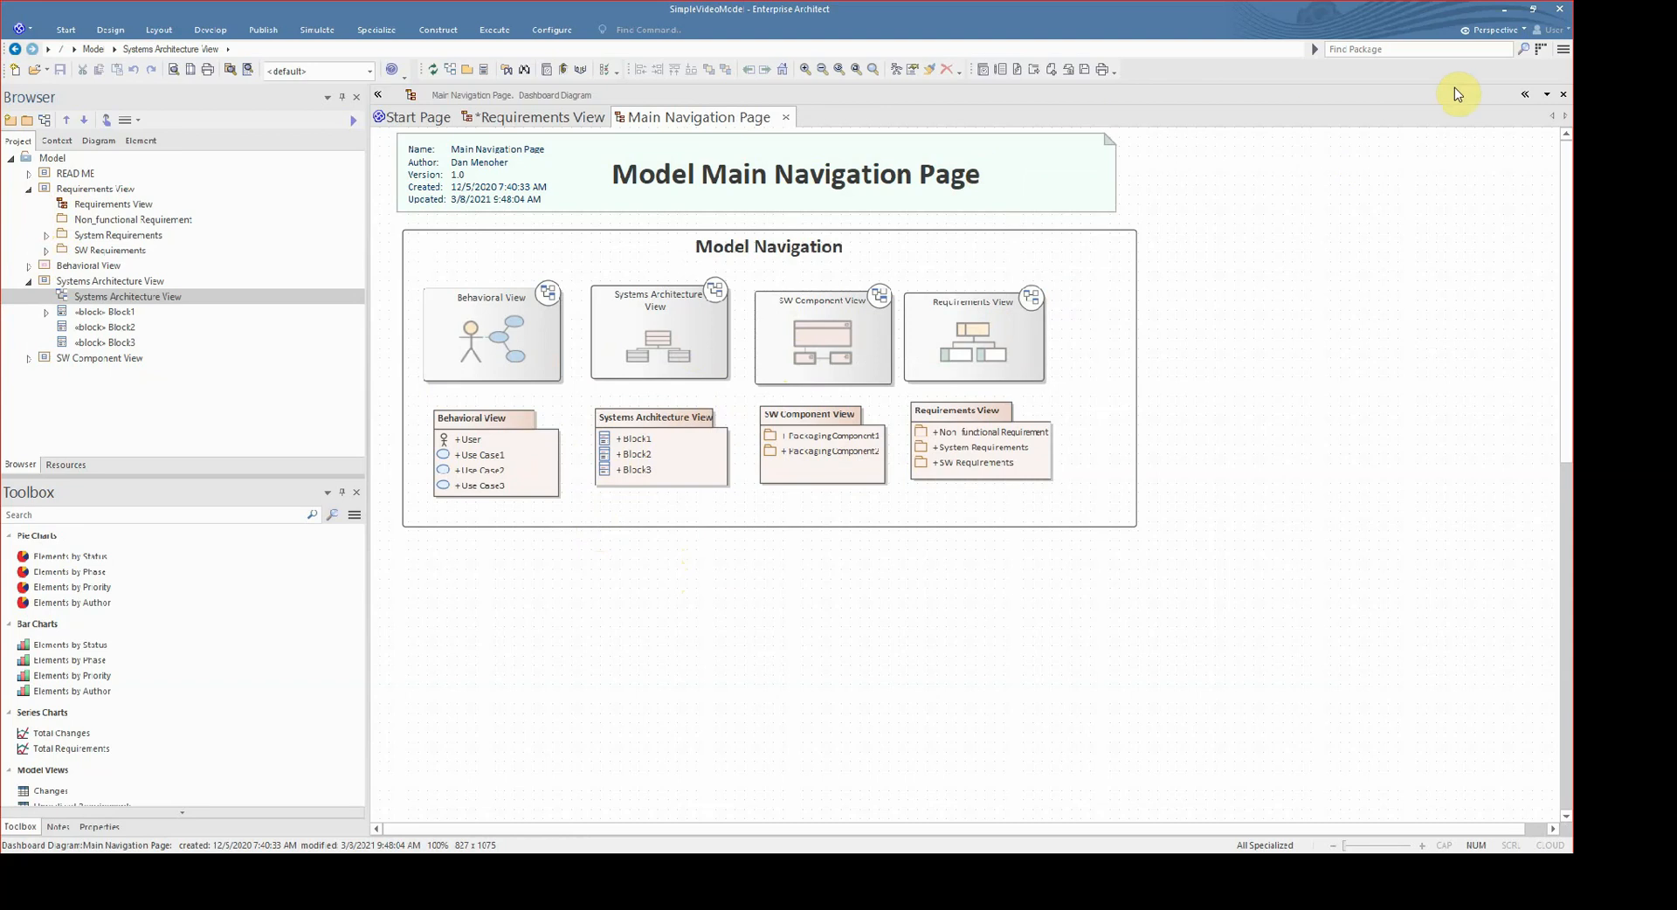
- Search the model's packages for "be" with Find Package, and close the search results
left_click(1455, 47)
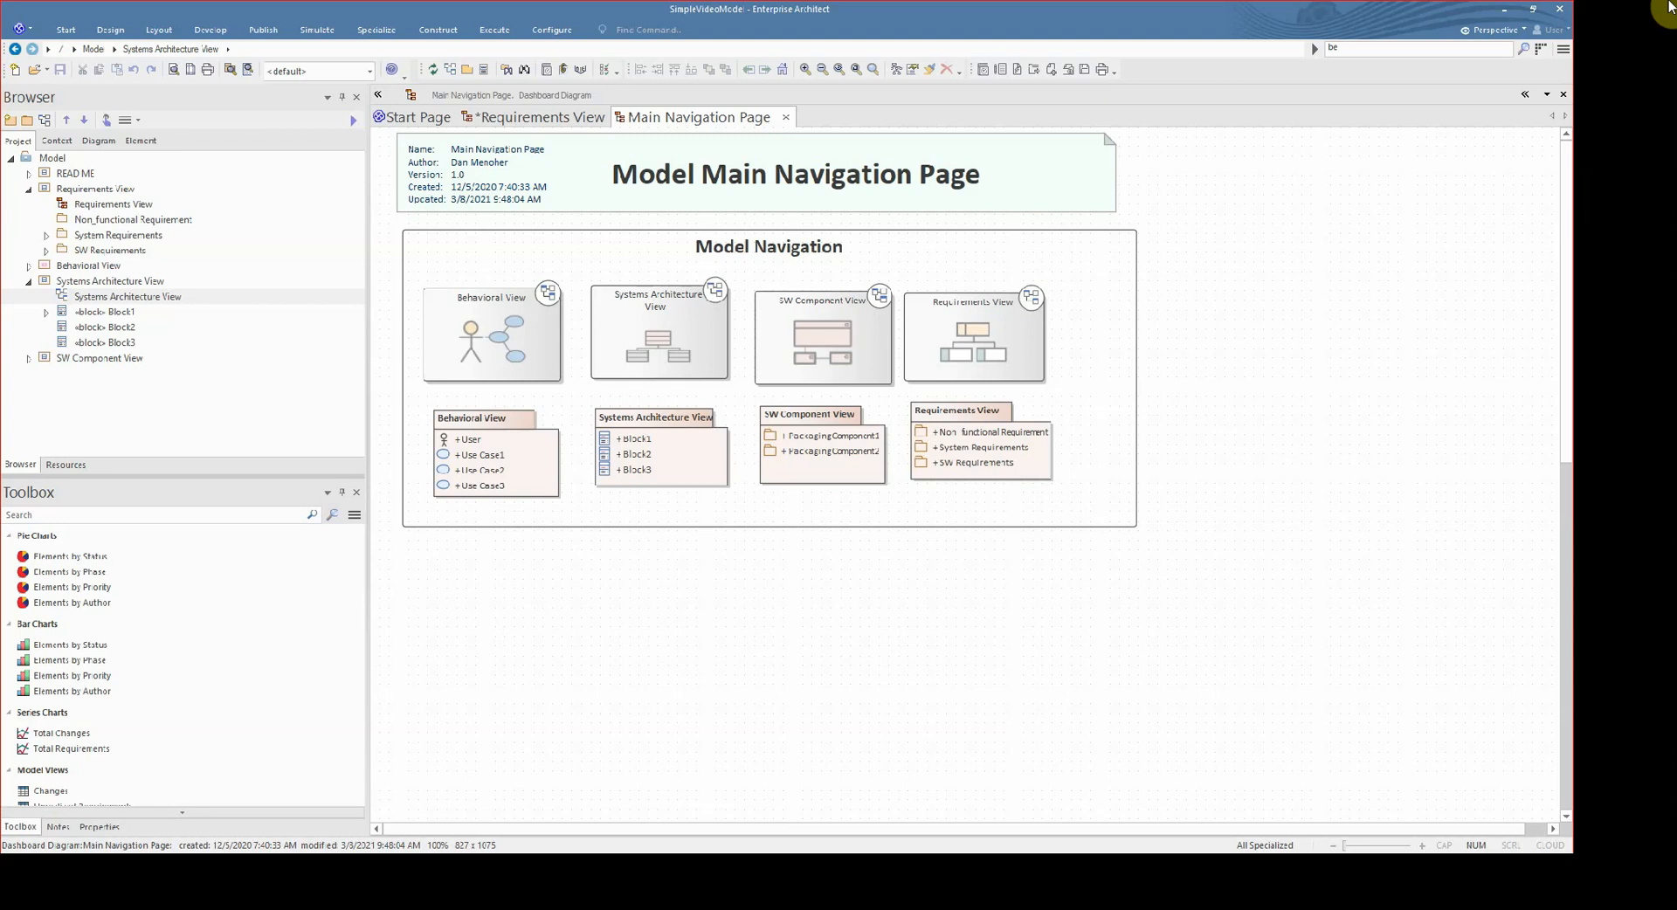
key("Return")
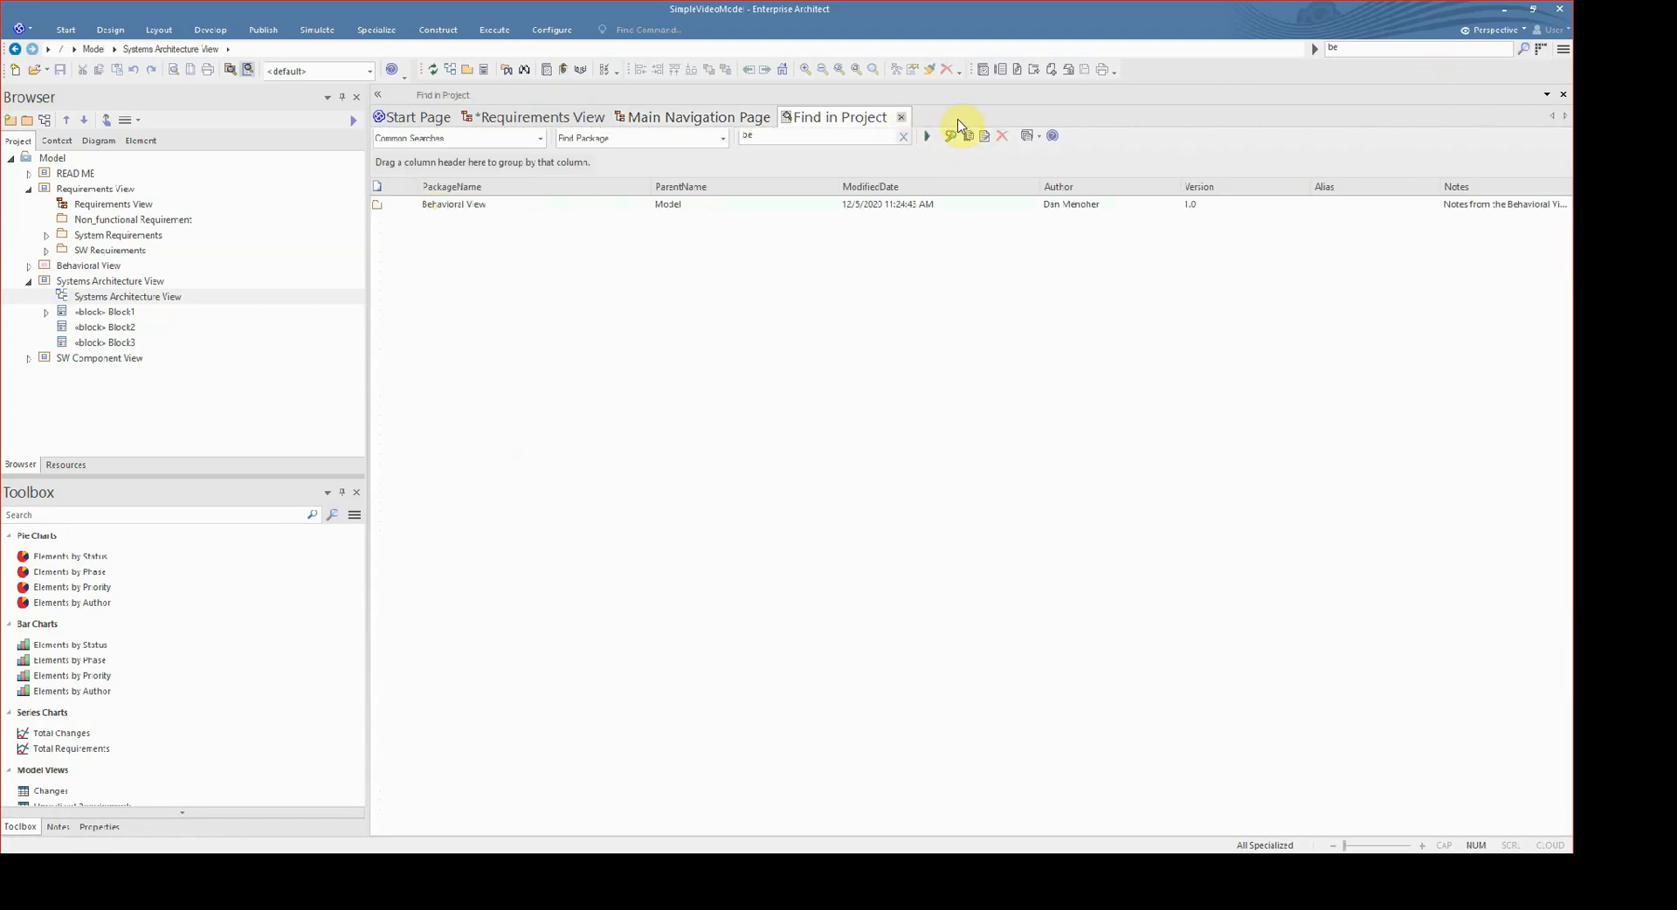
left_click(812, 144)
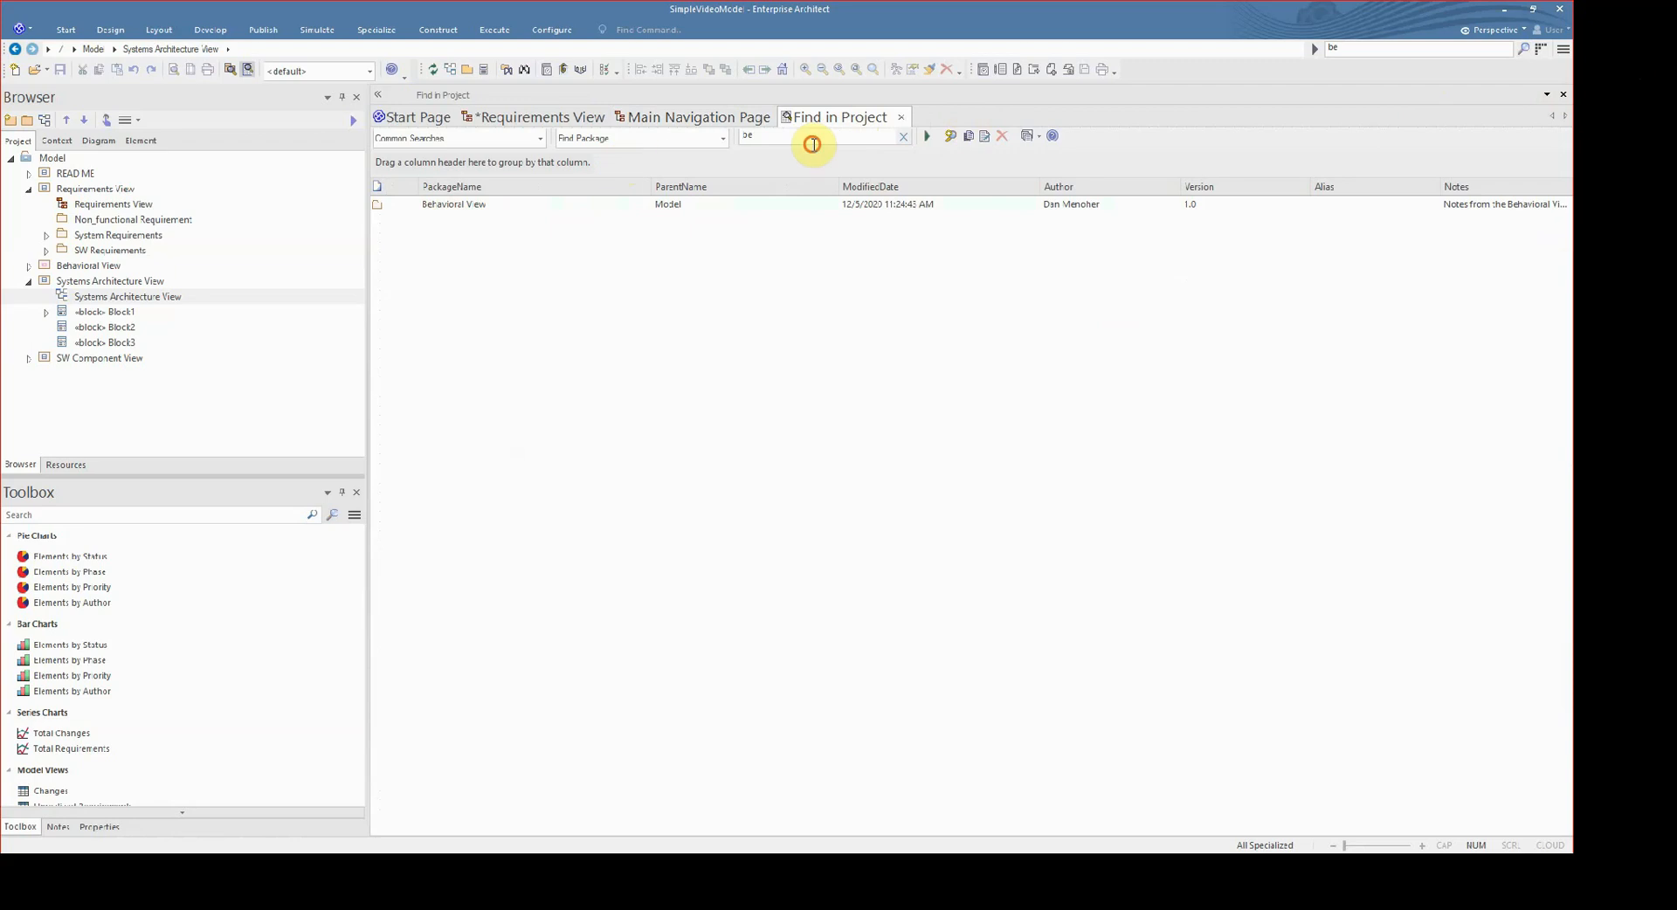
left_click(967, 128)
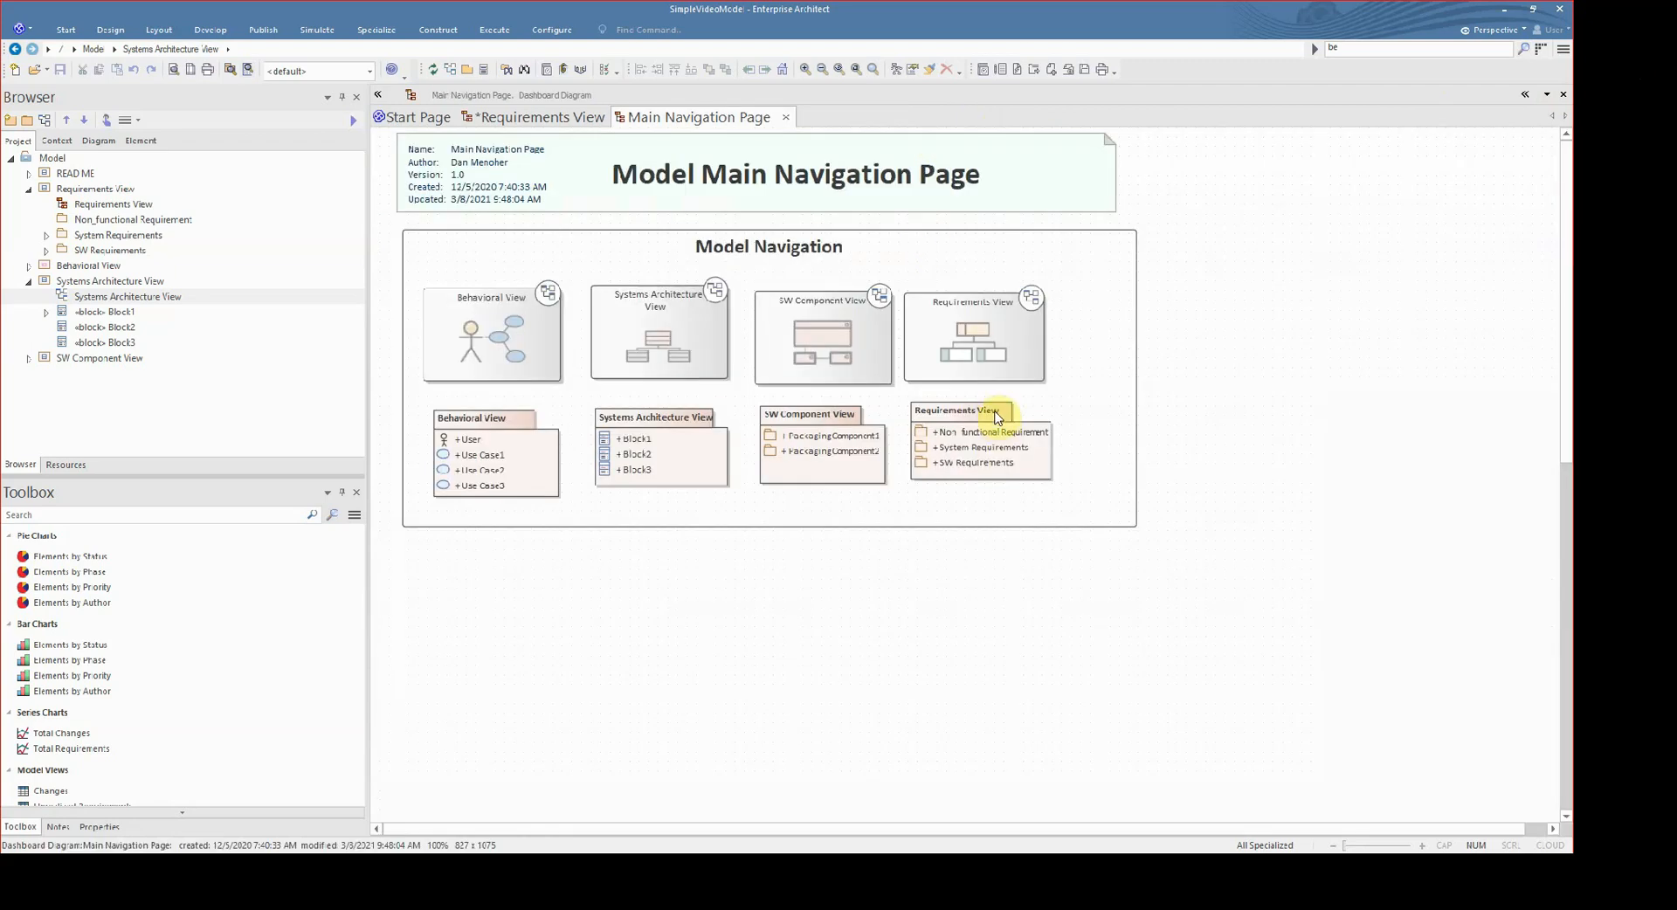
- Run the Simple common search in Find in Project for "beha"
key("ctrl+f")
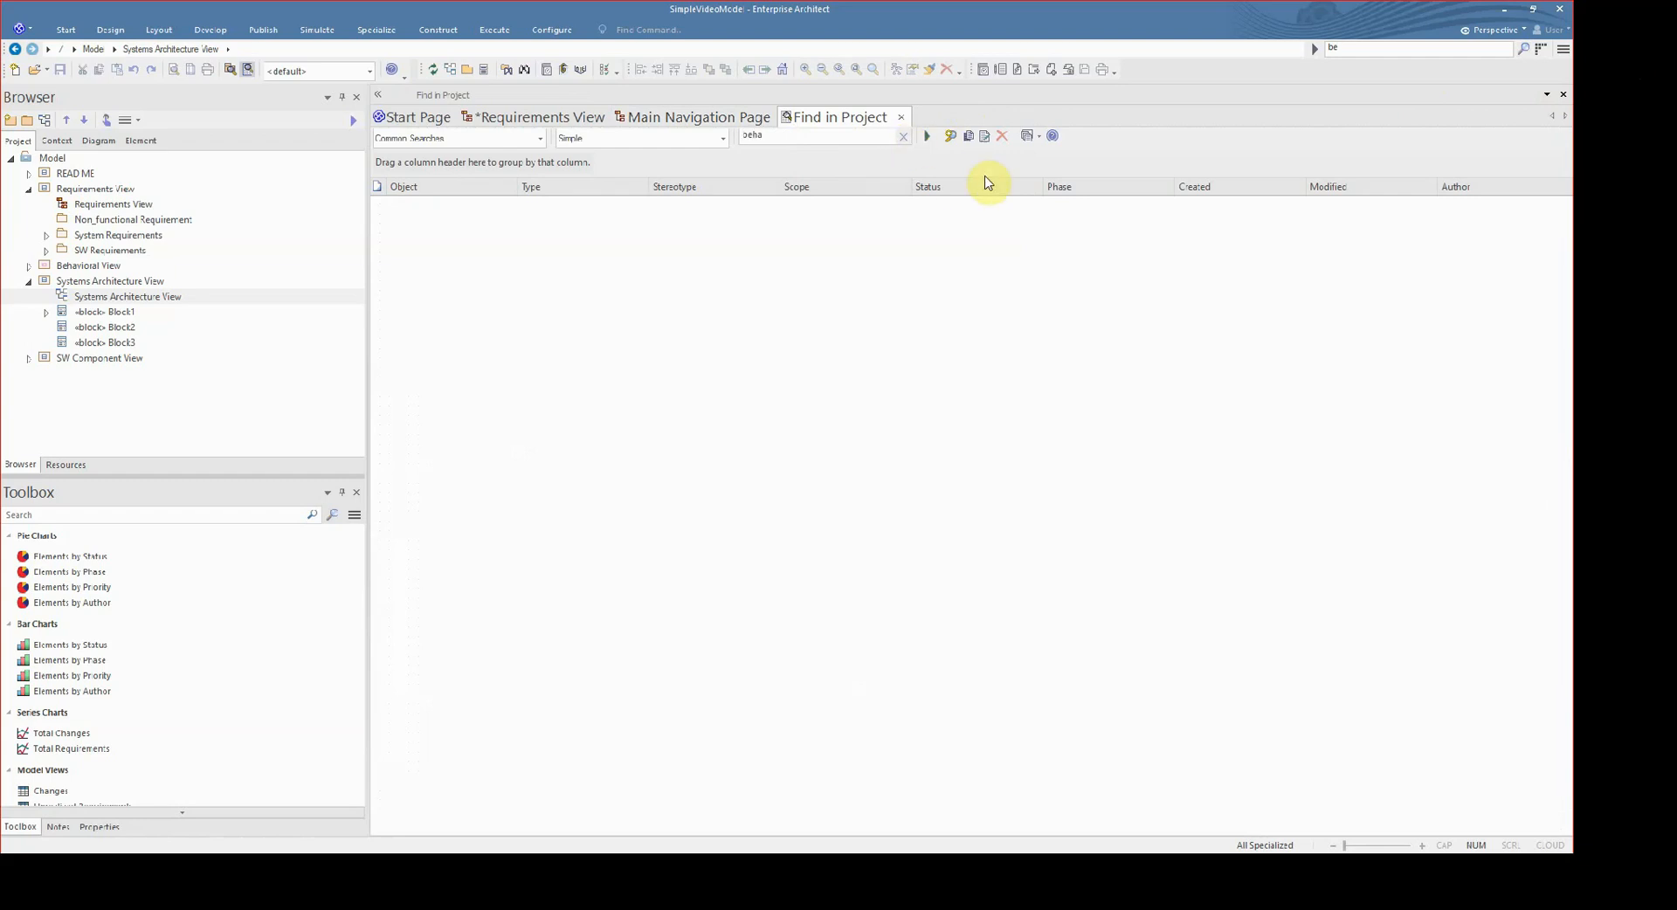
left_click(988, 147)
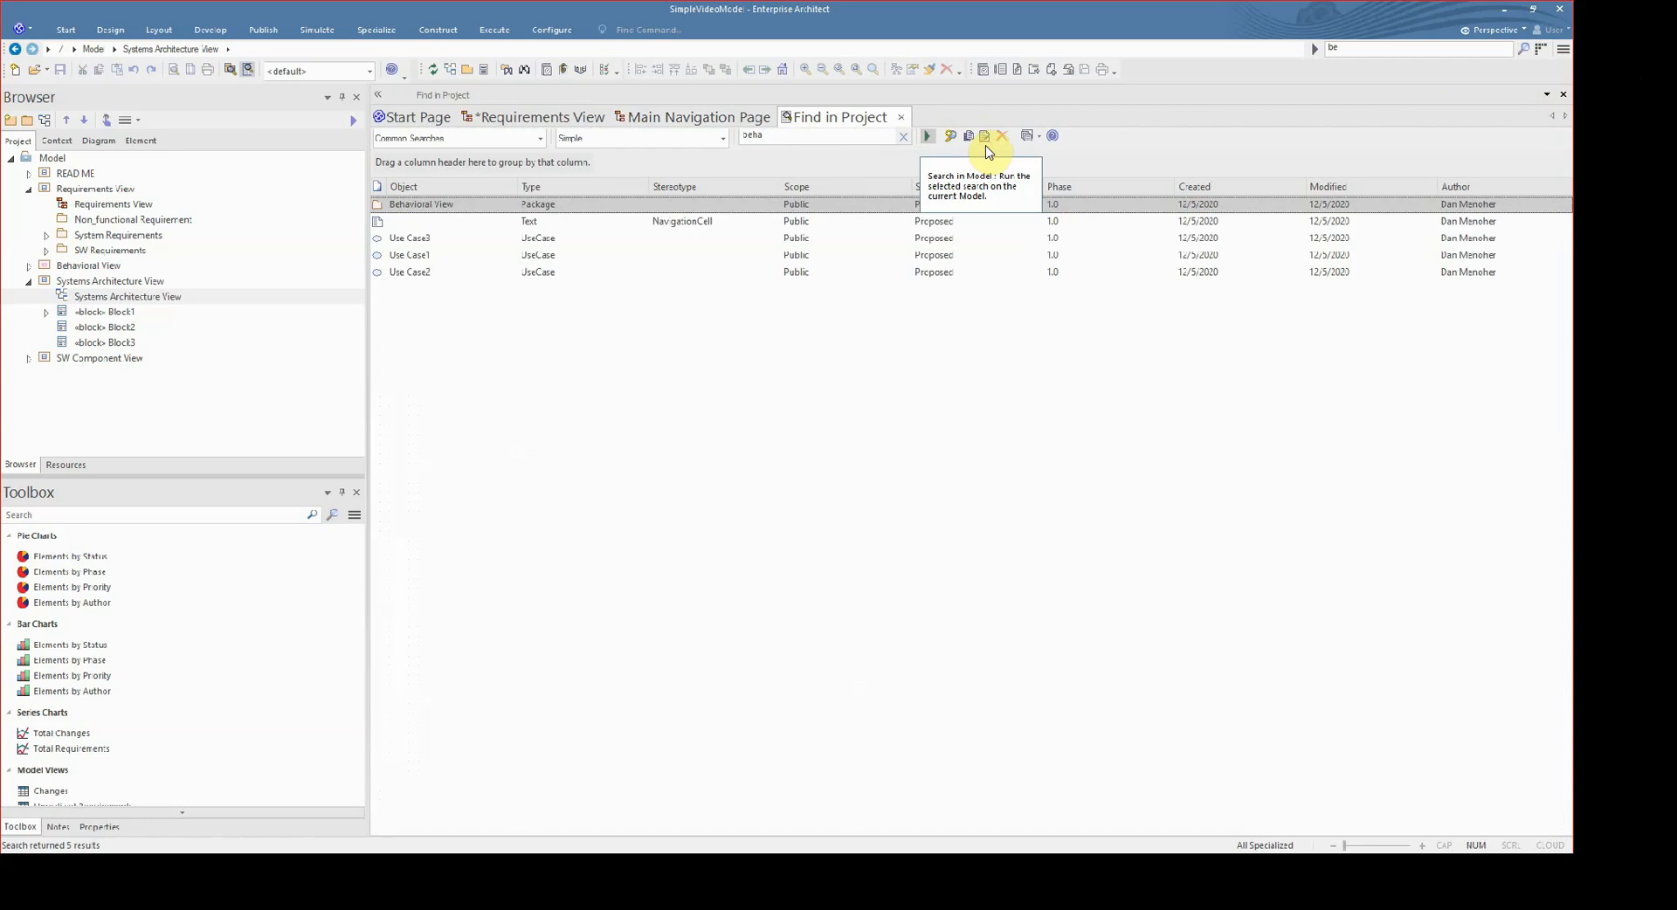